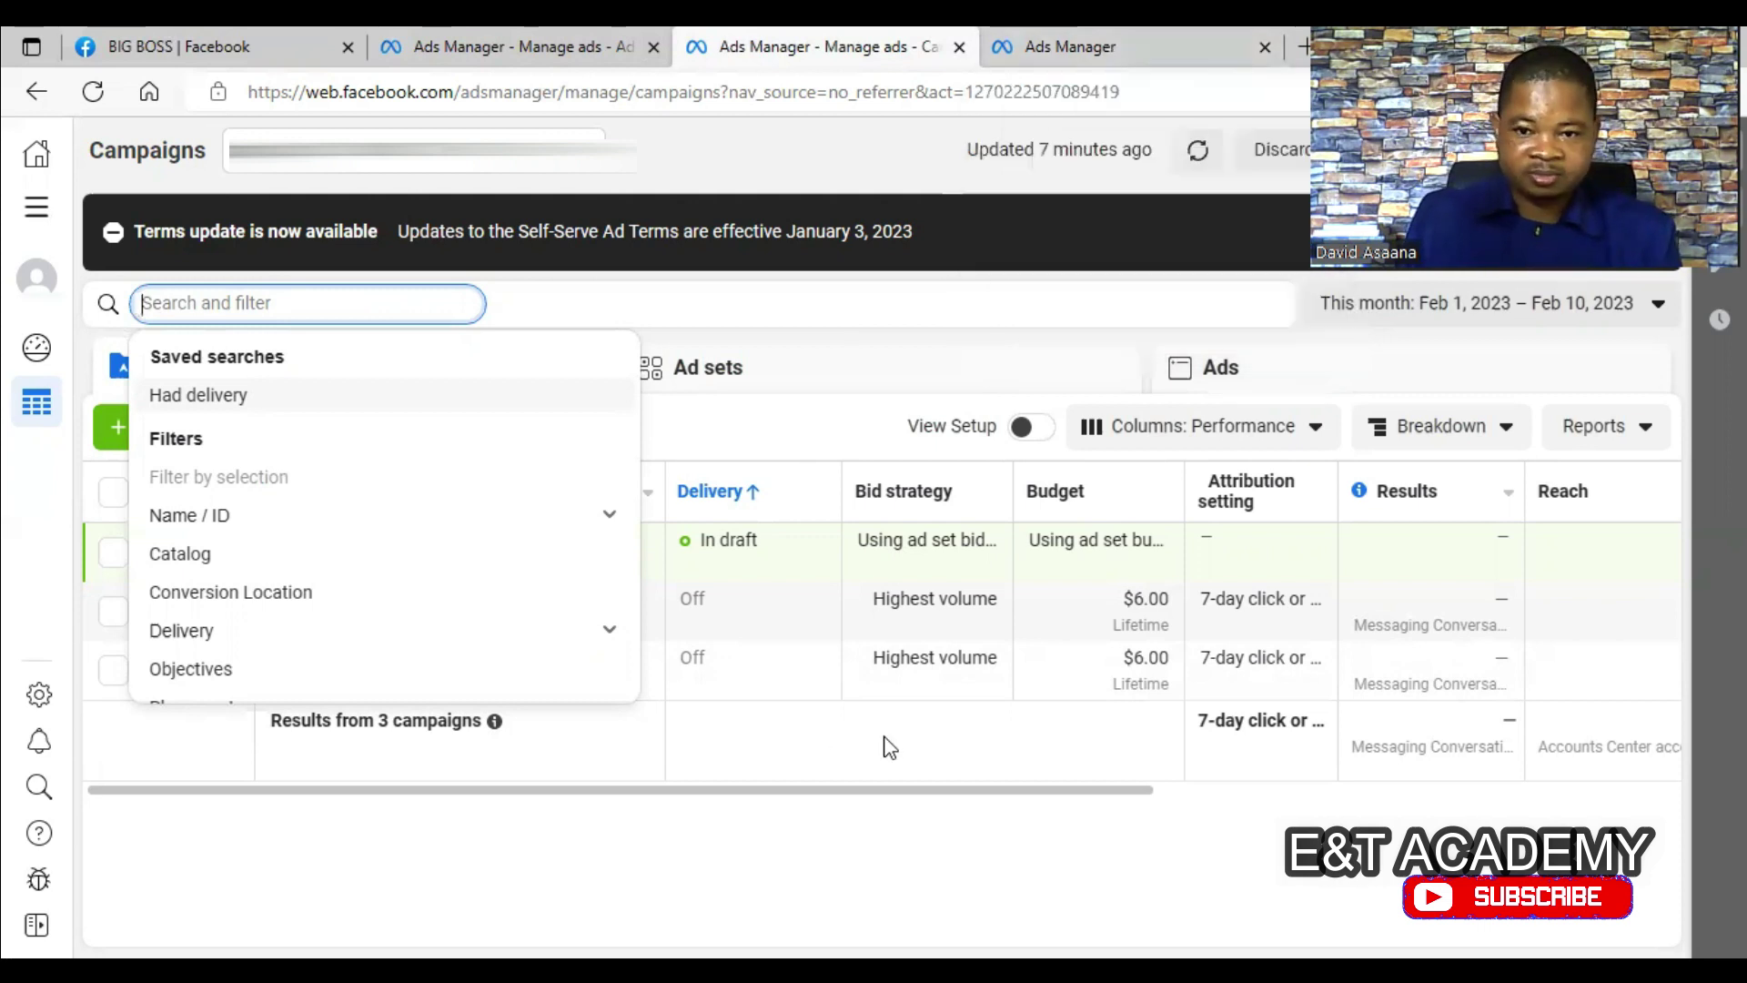
# - Dismiss the search suggestions to reveal the Campaigns table with the draft Perfume ad Campaign
pyautogui.click(1203, 823)
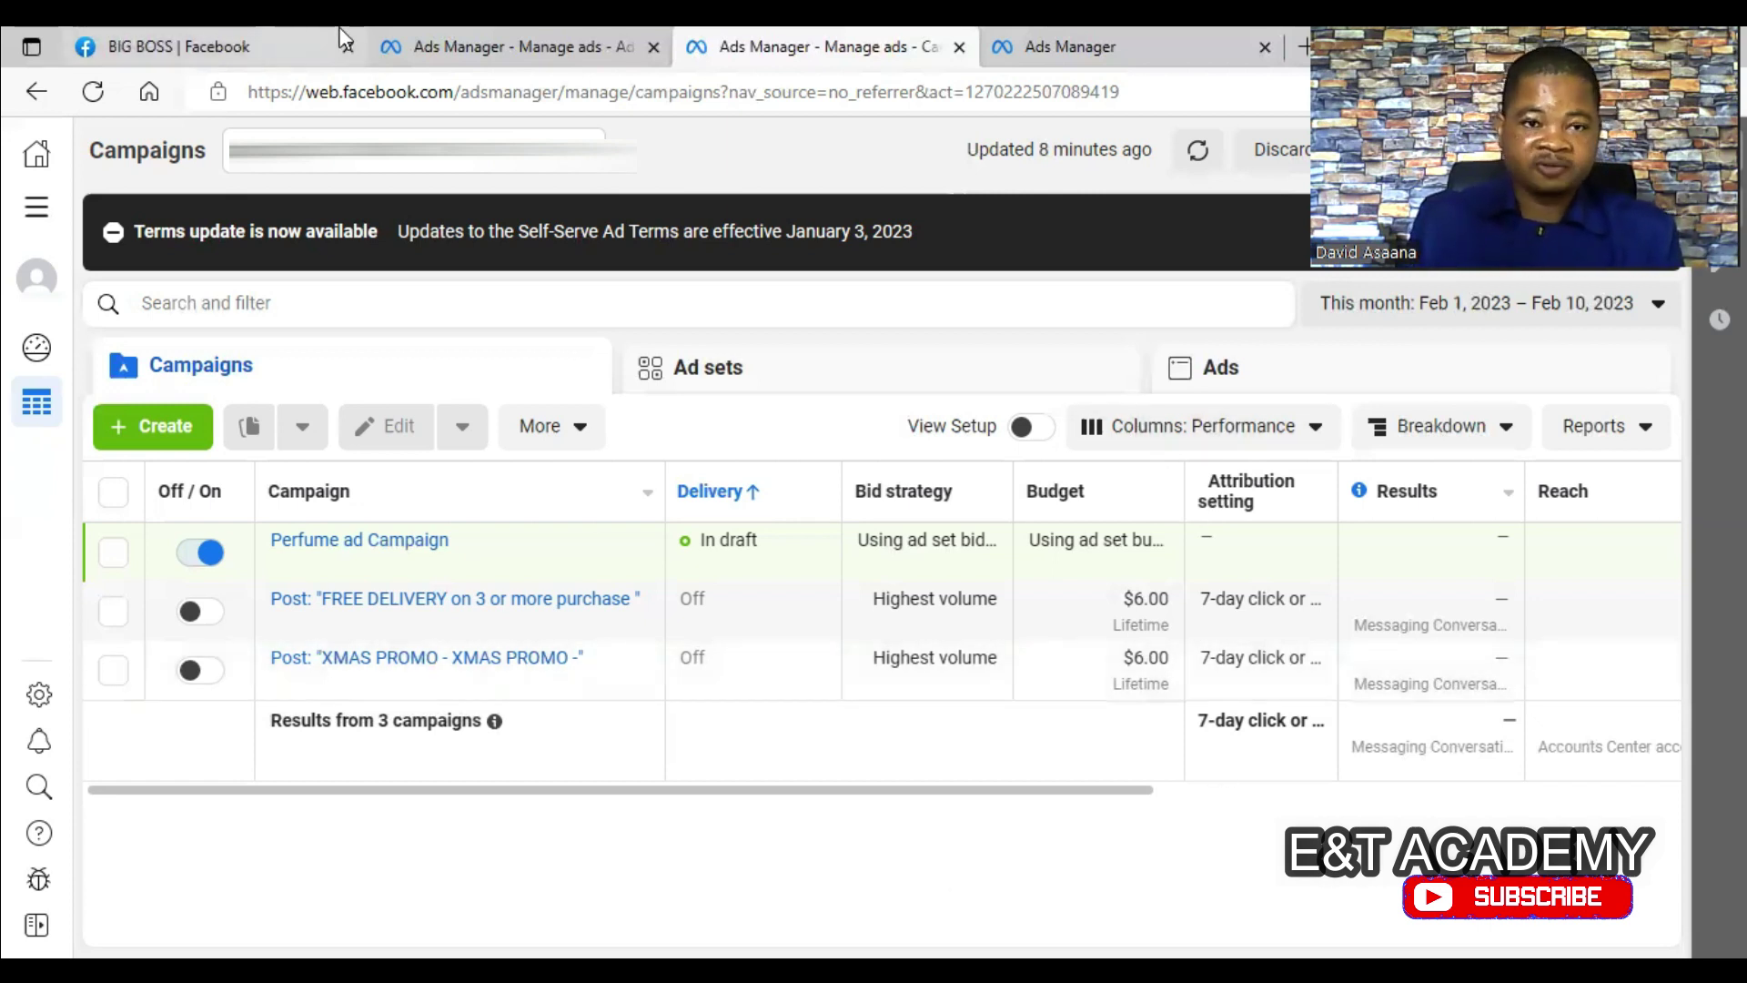
# - Look through the business page, campaigns list and All tools menu, then go back to the New Engagement Ad Set editor
pyautogui.moveTo(329, 38)
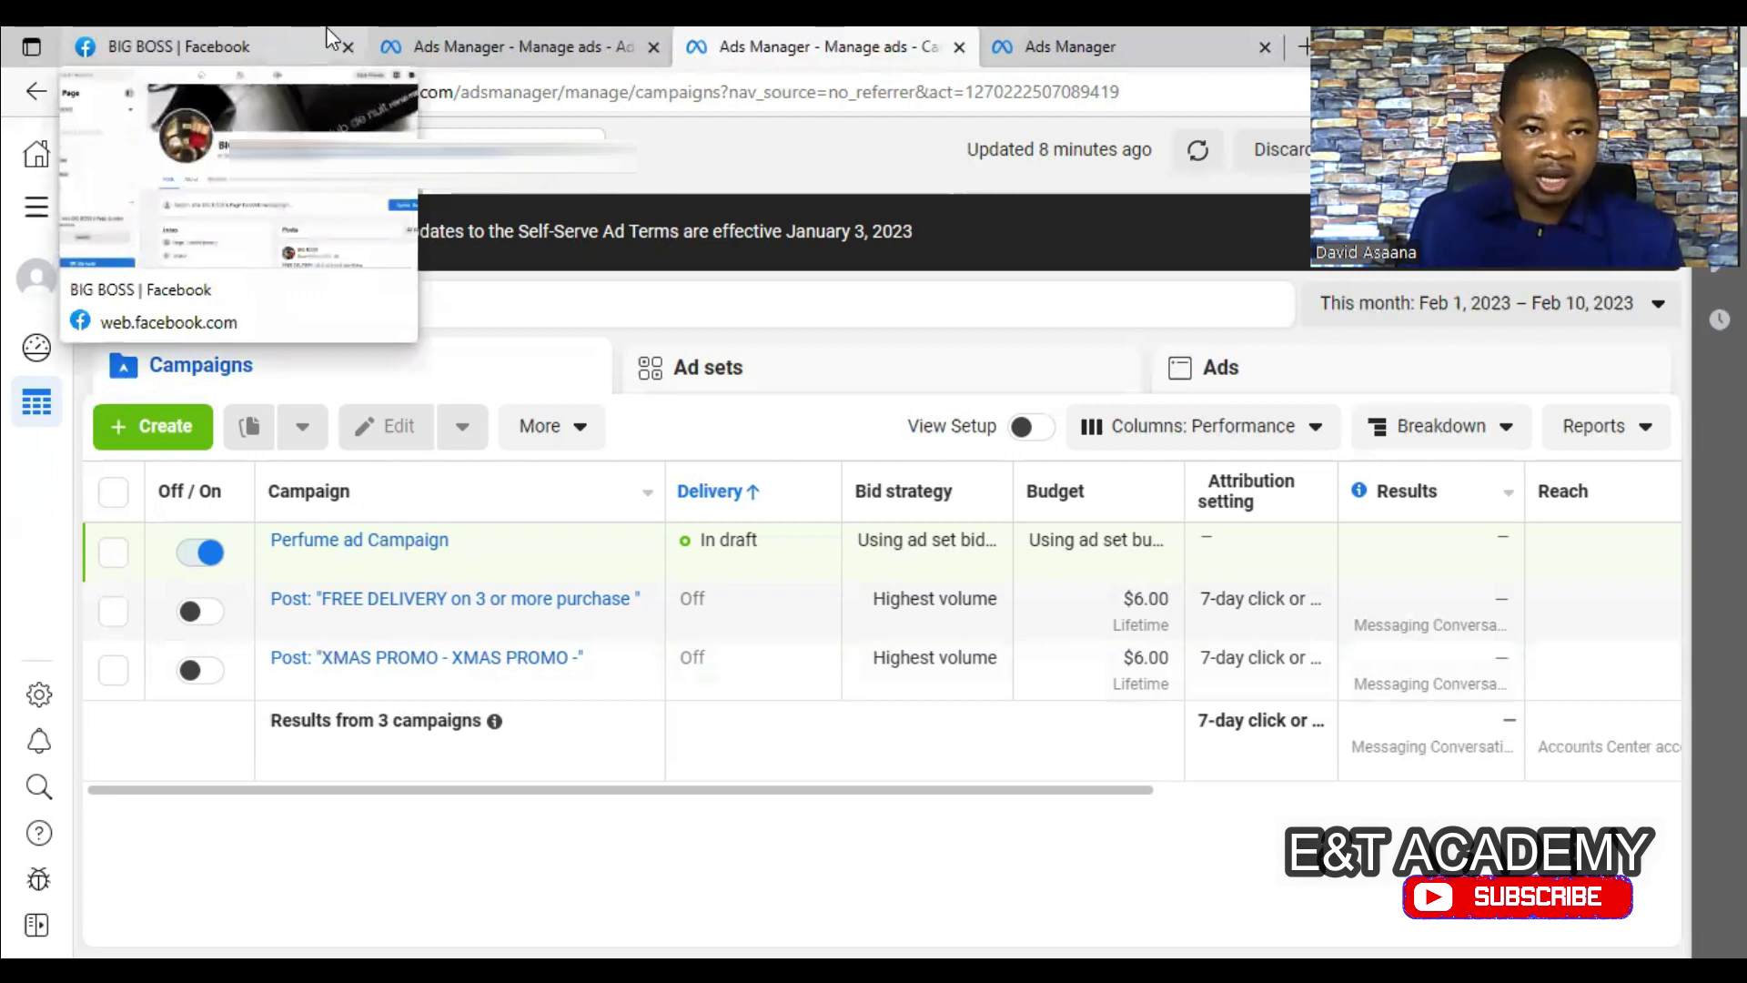
pyautogui.click(503, 41)
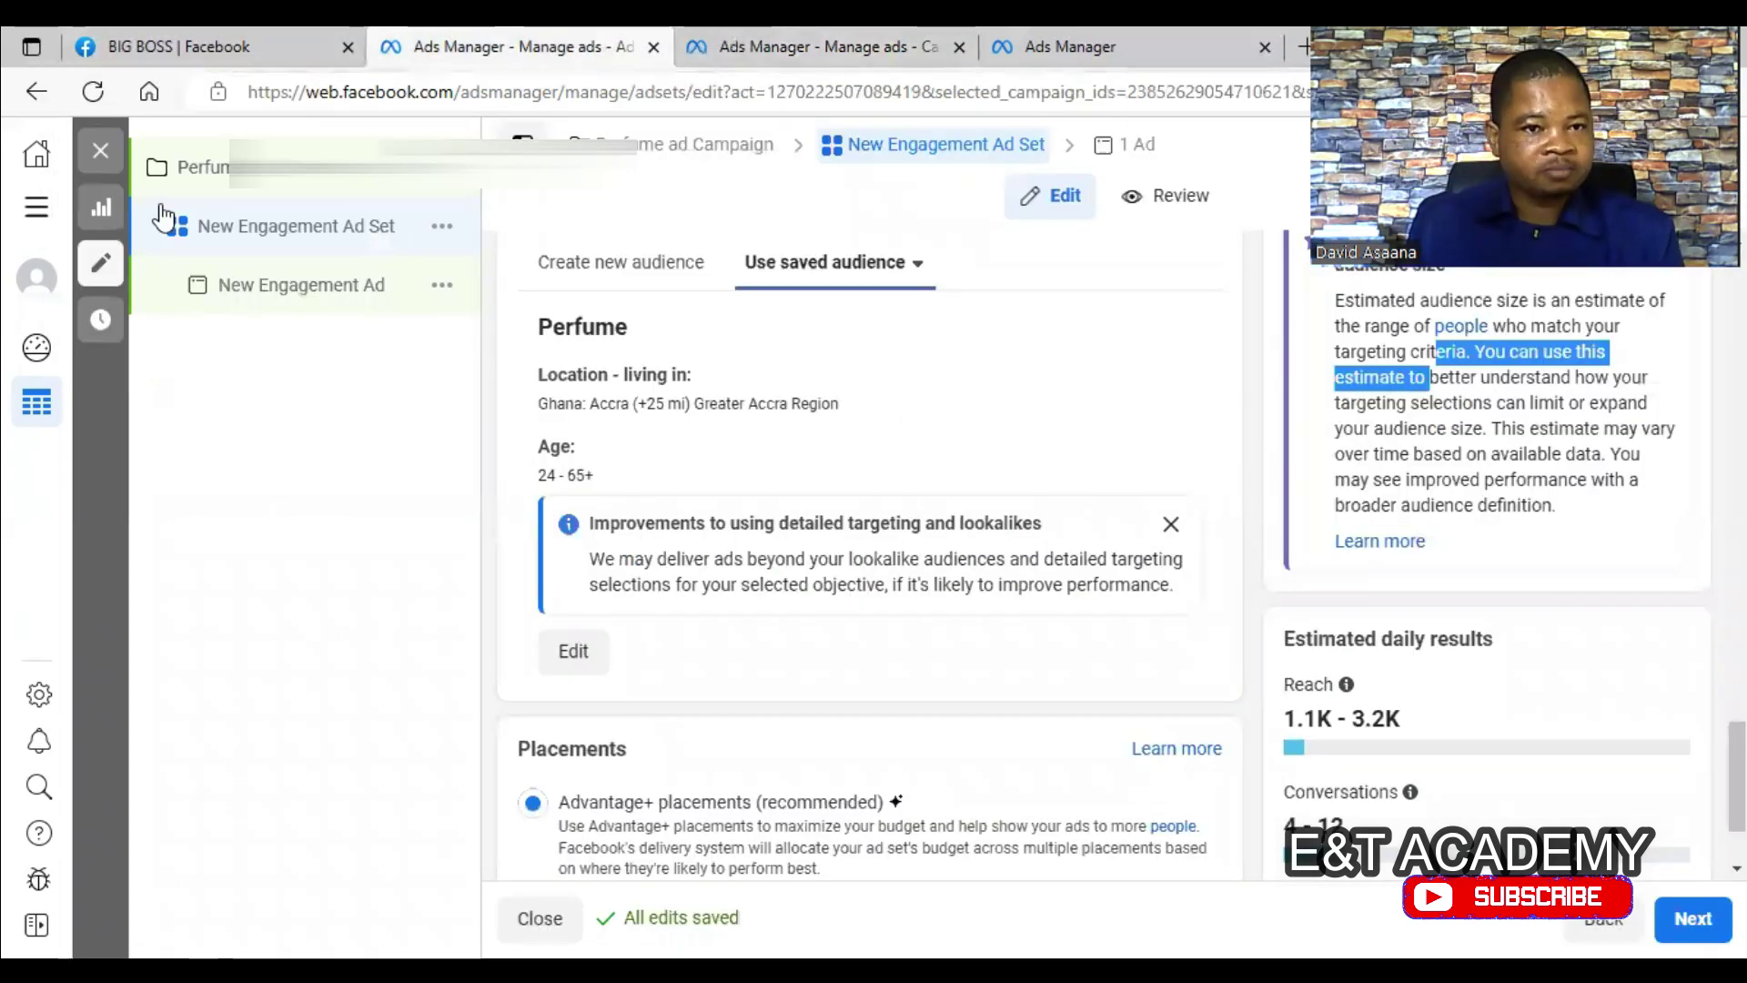
pyautogui.click(183, 27)
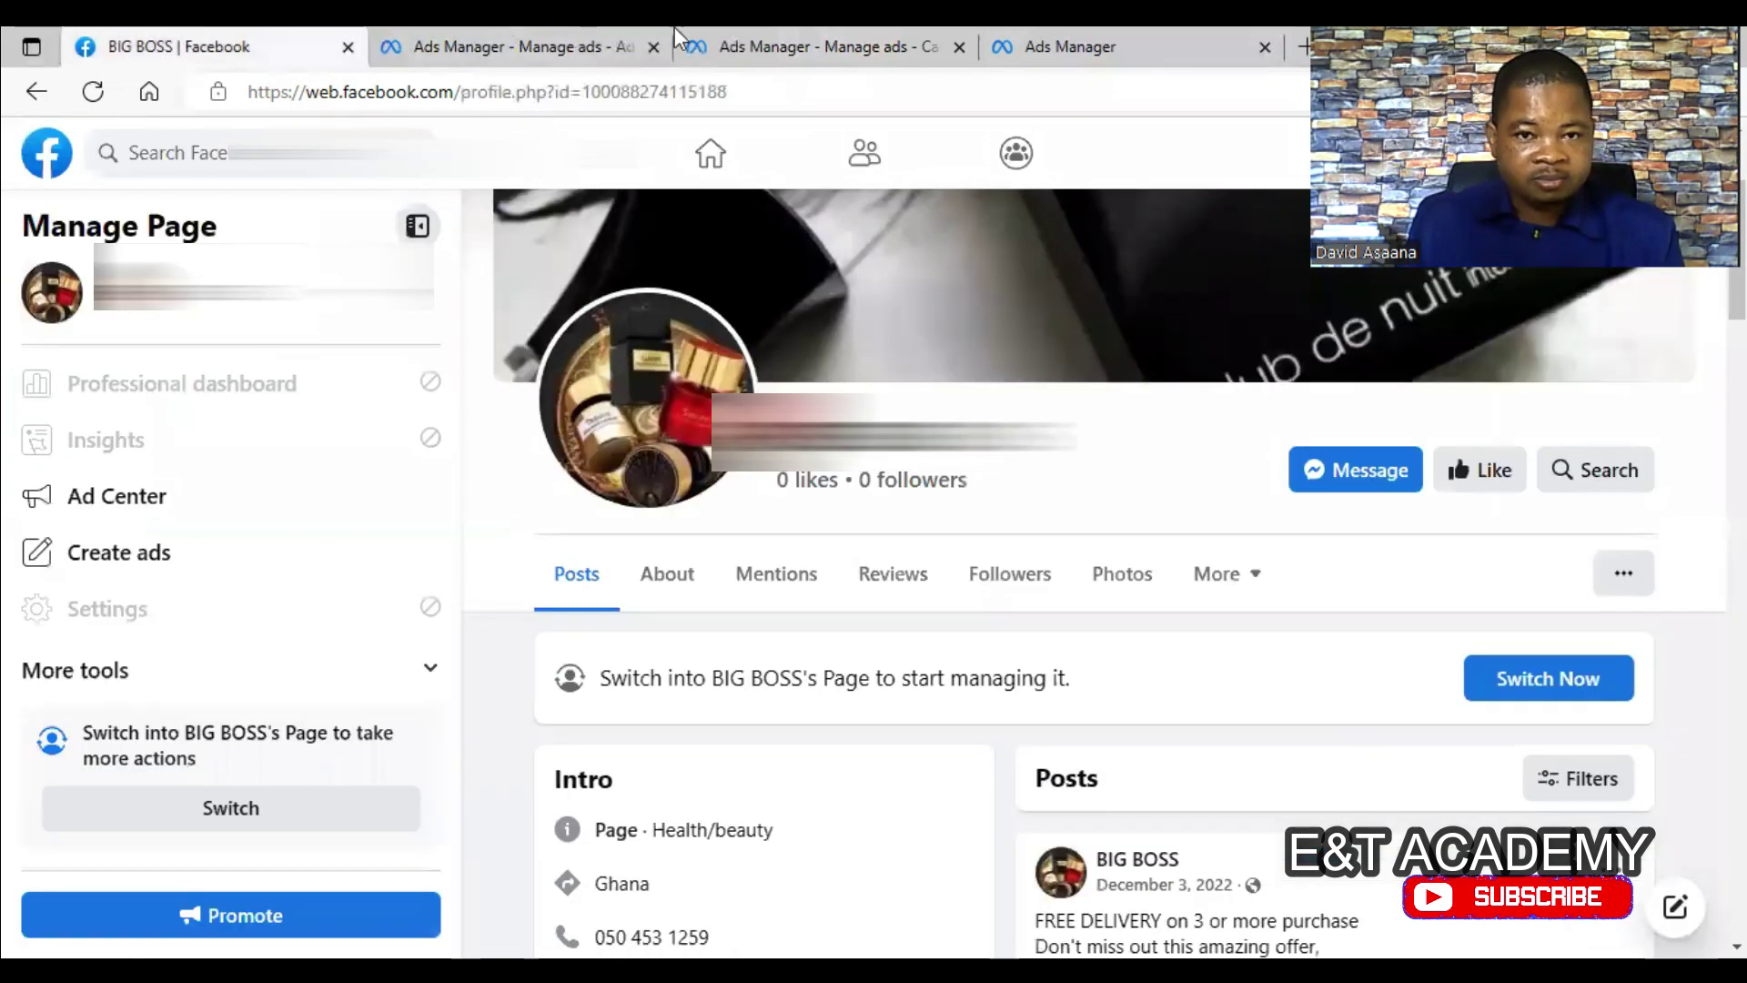
pyautogui.click(797, 31)
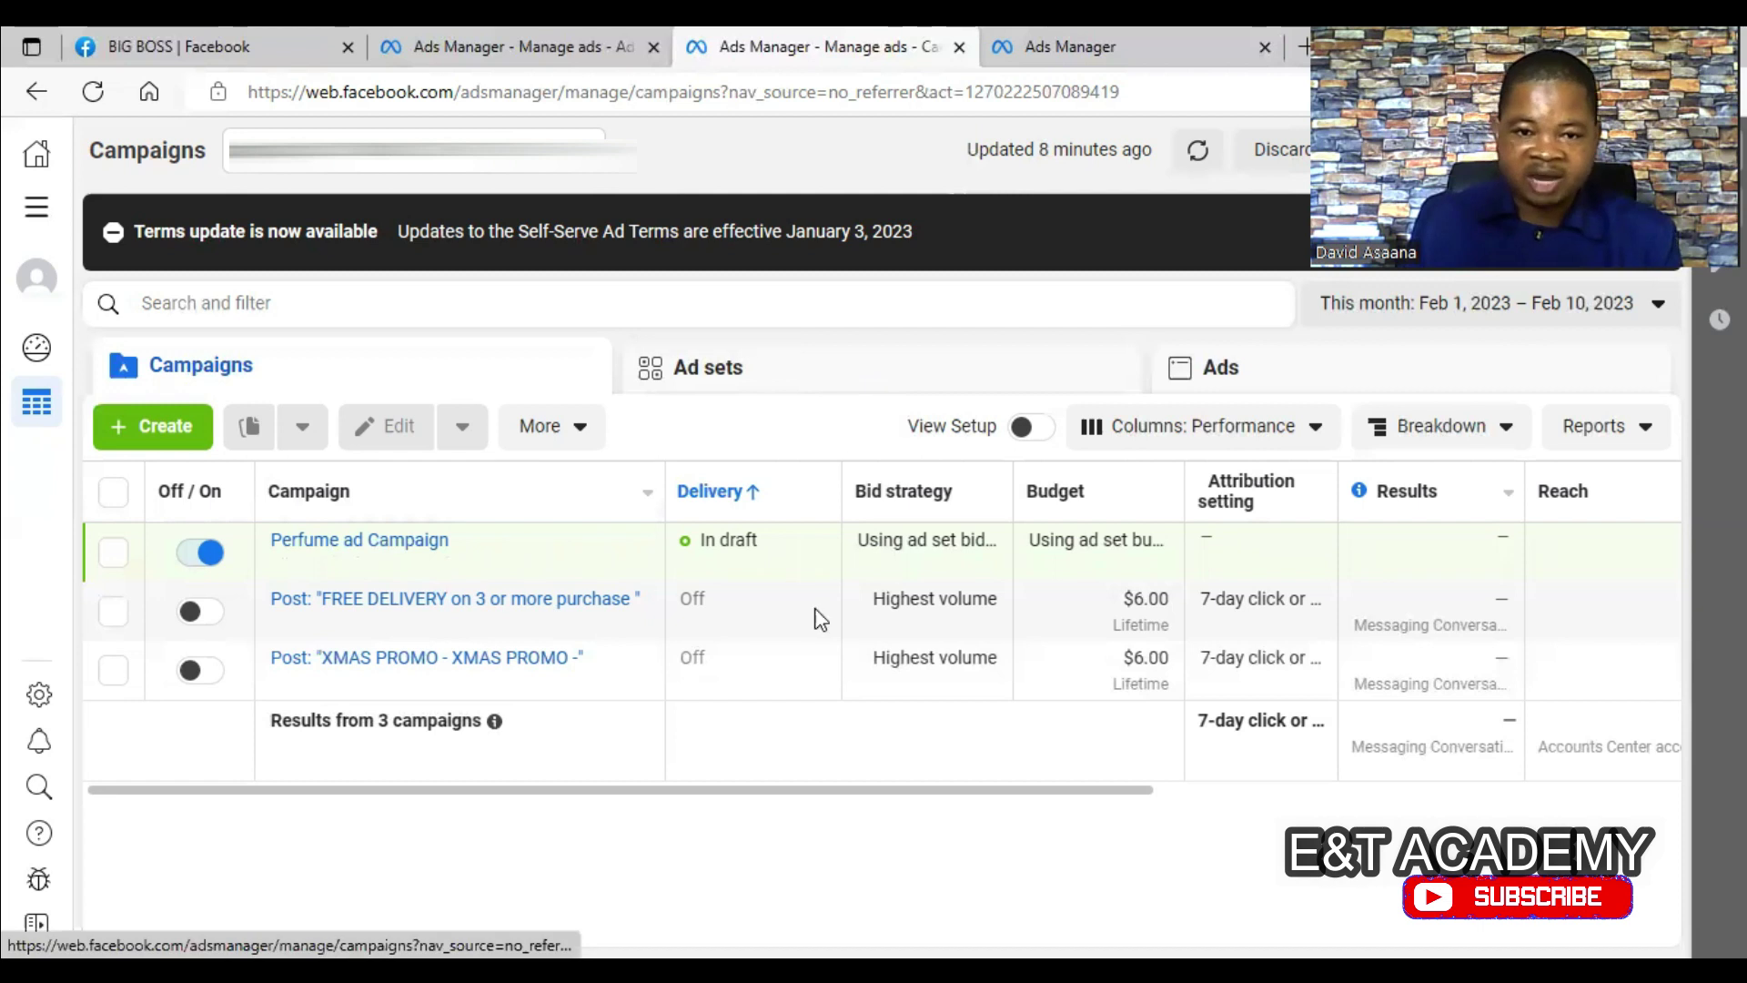
pyautogui.moveTo(605, 587)
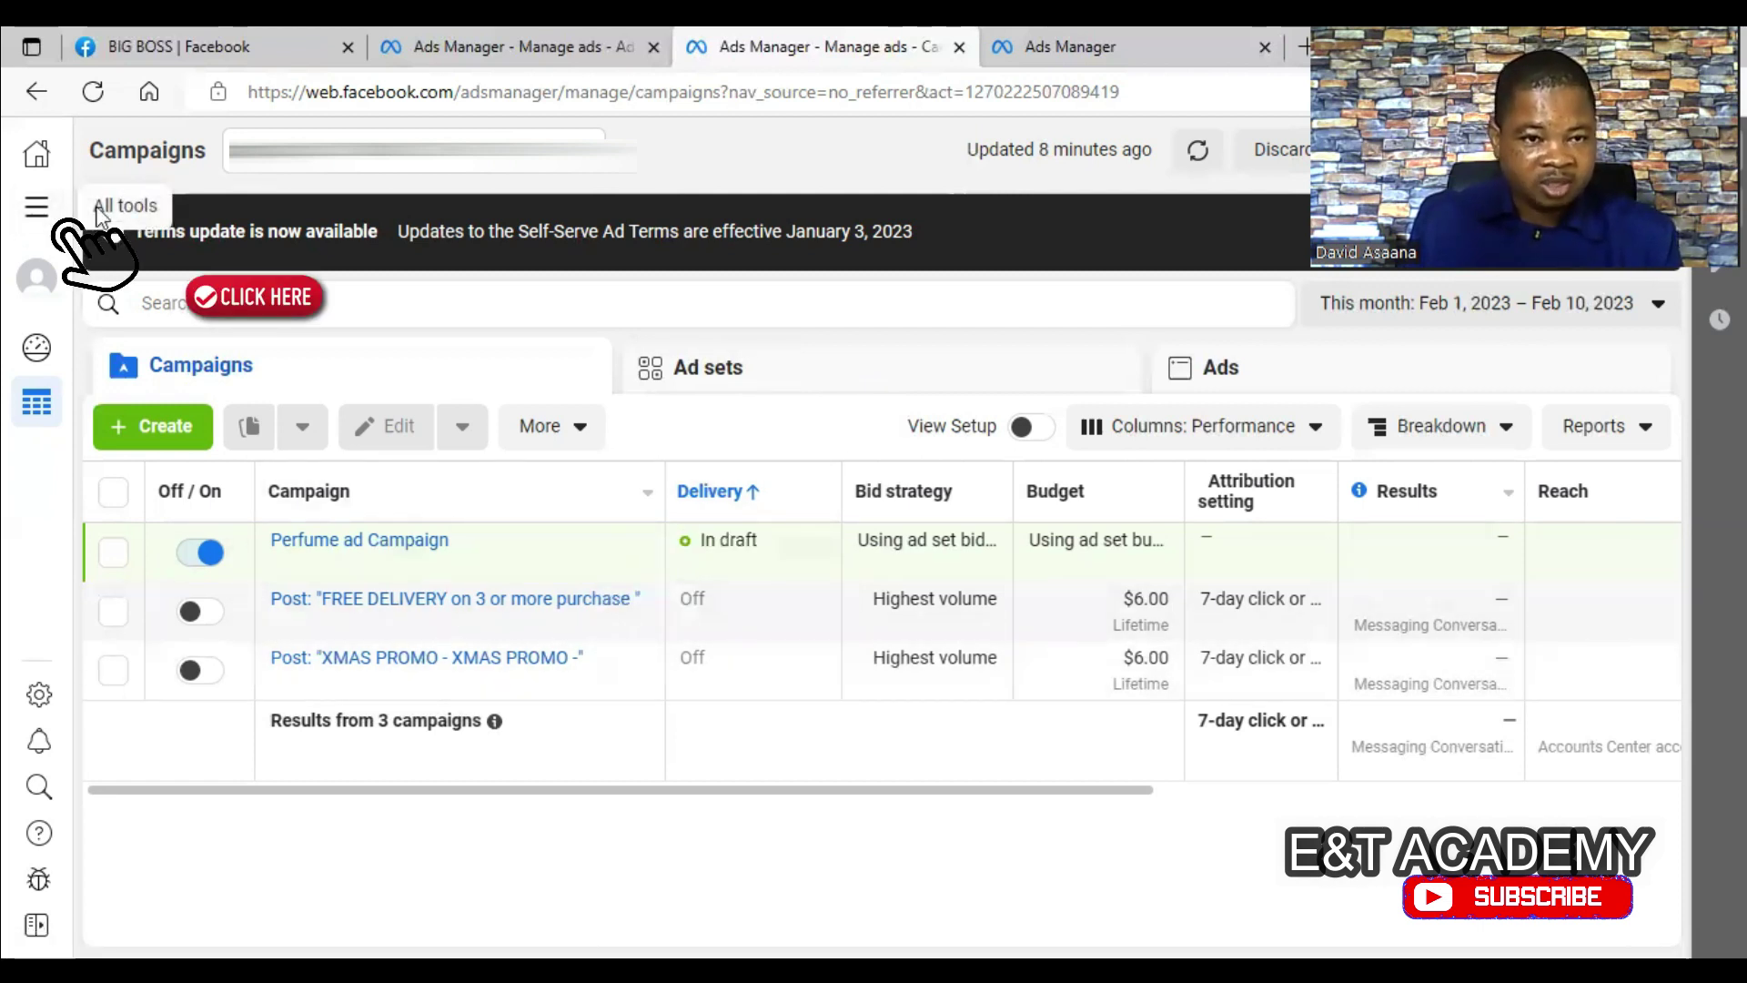
pyautogui.click(36, 210)
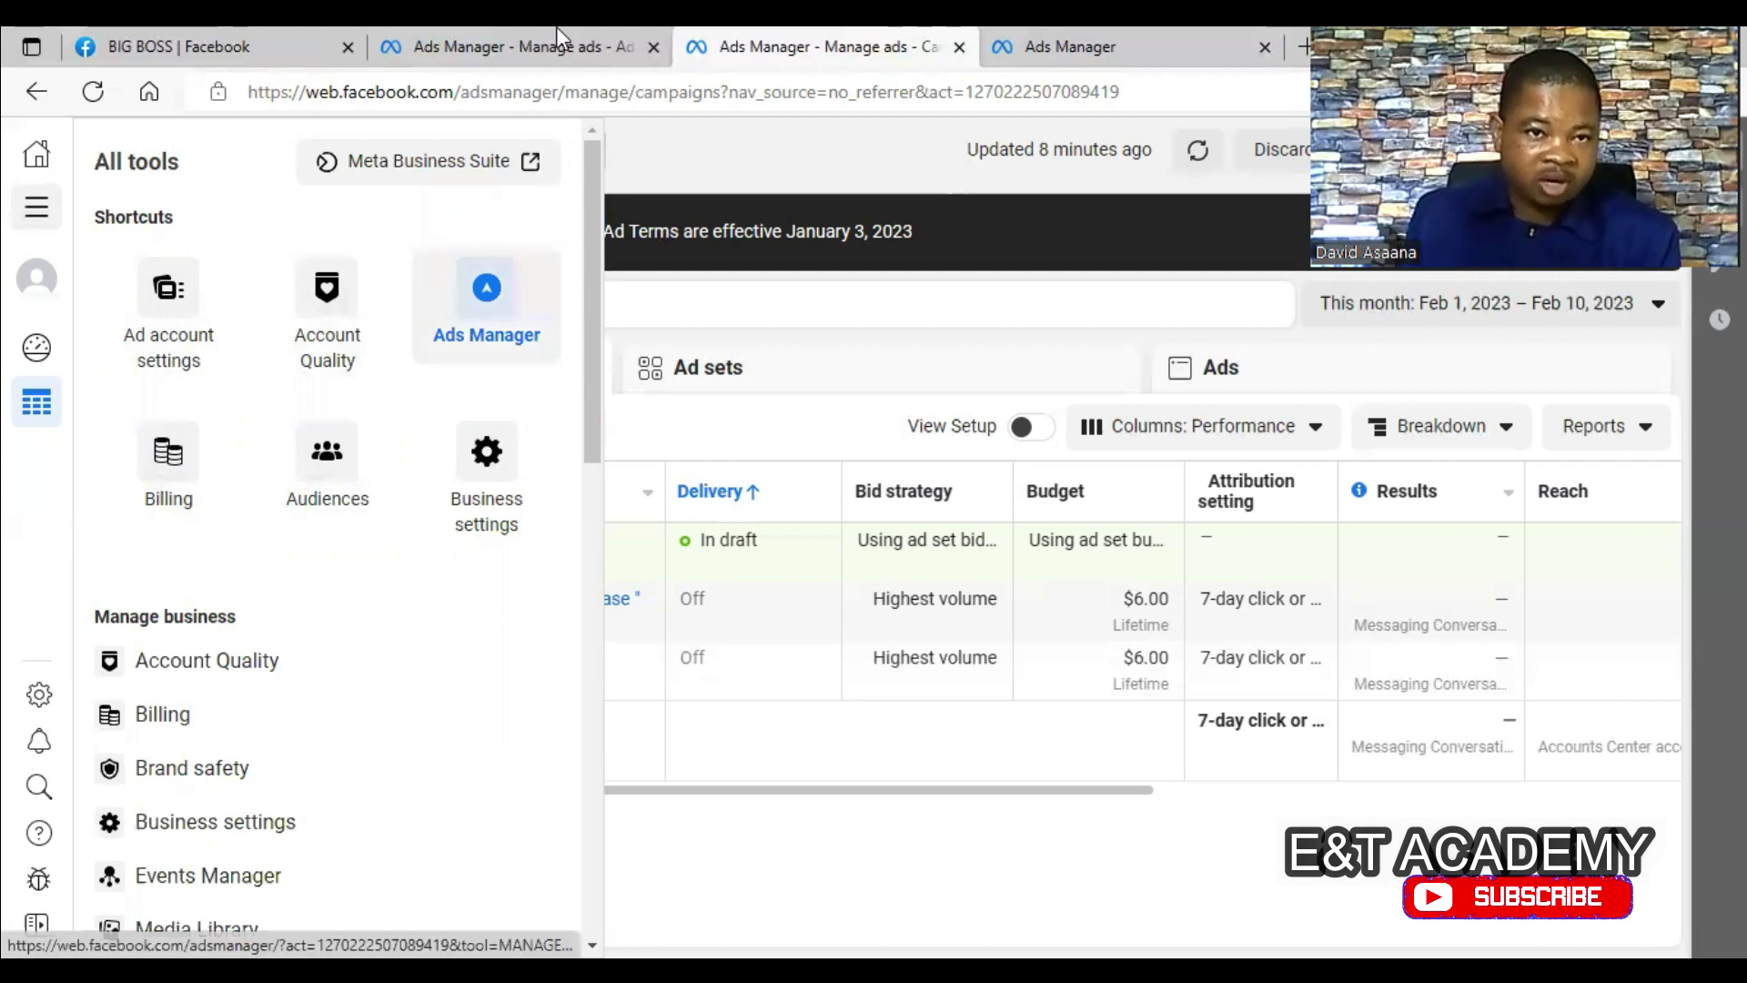
pyautogui.click(495, 41)
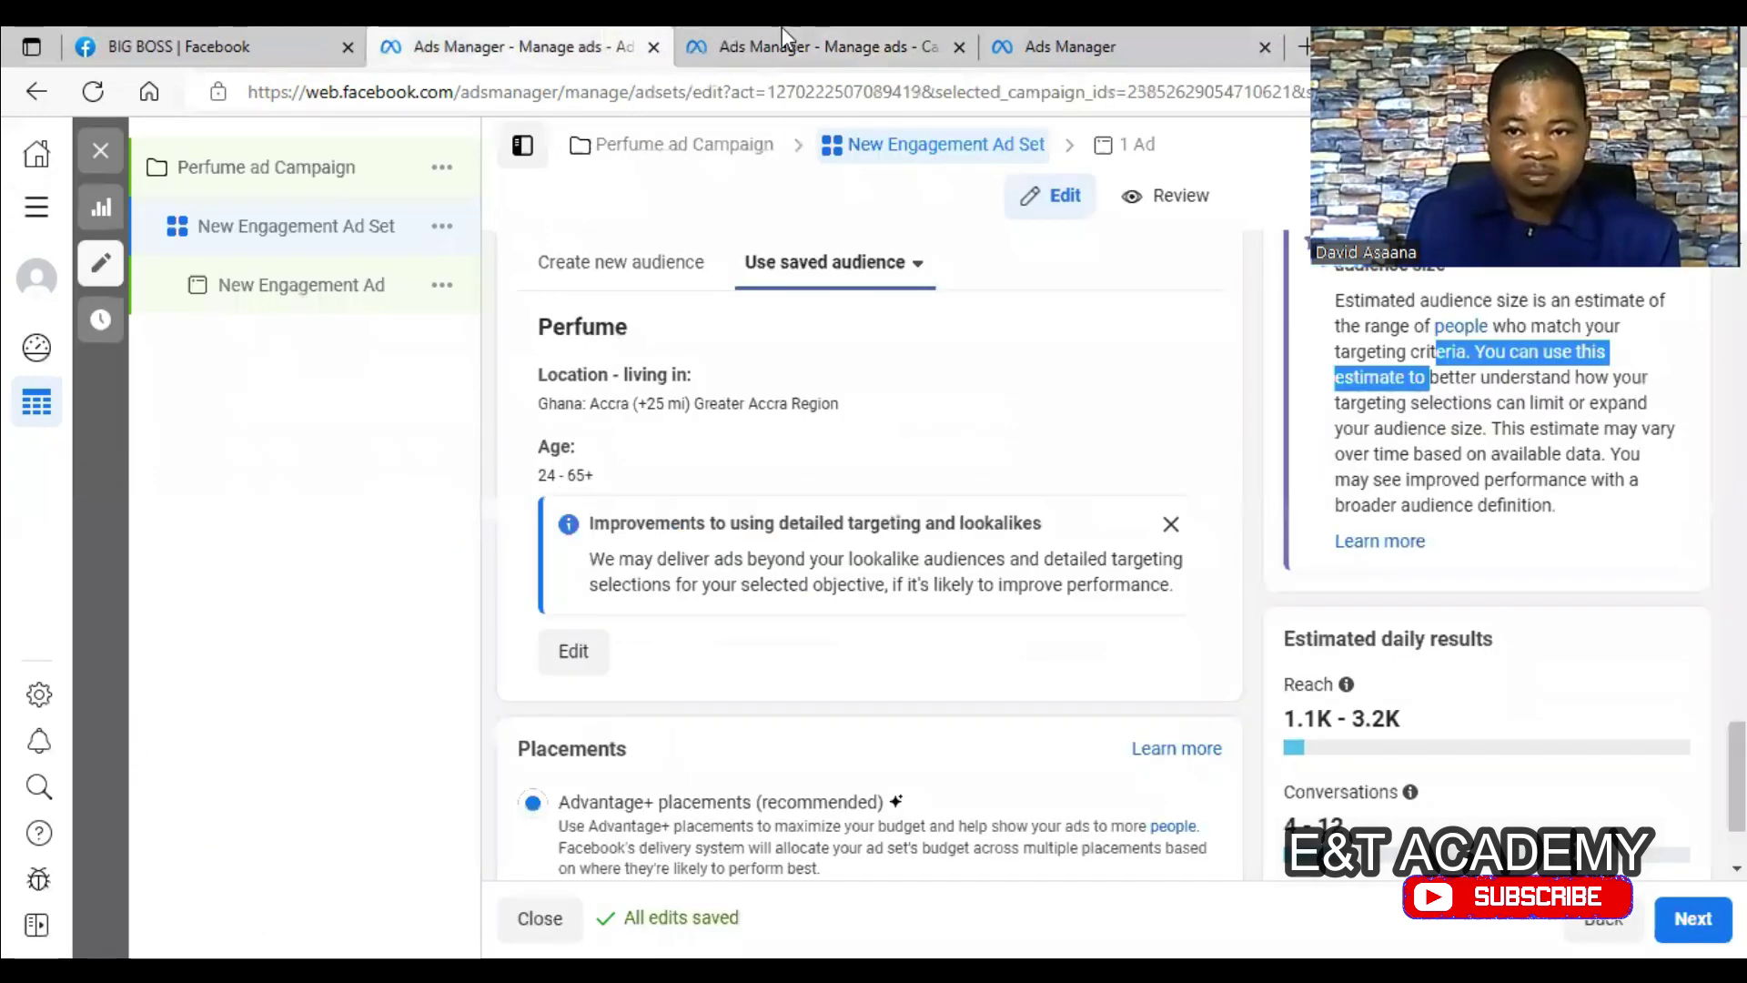
# - Review the ad account's payment settings: disabled account, $30.00 limit and three failed $12.00 charges
pyautogui.click(1083, 33)
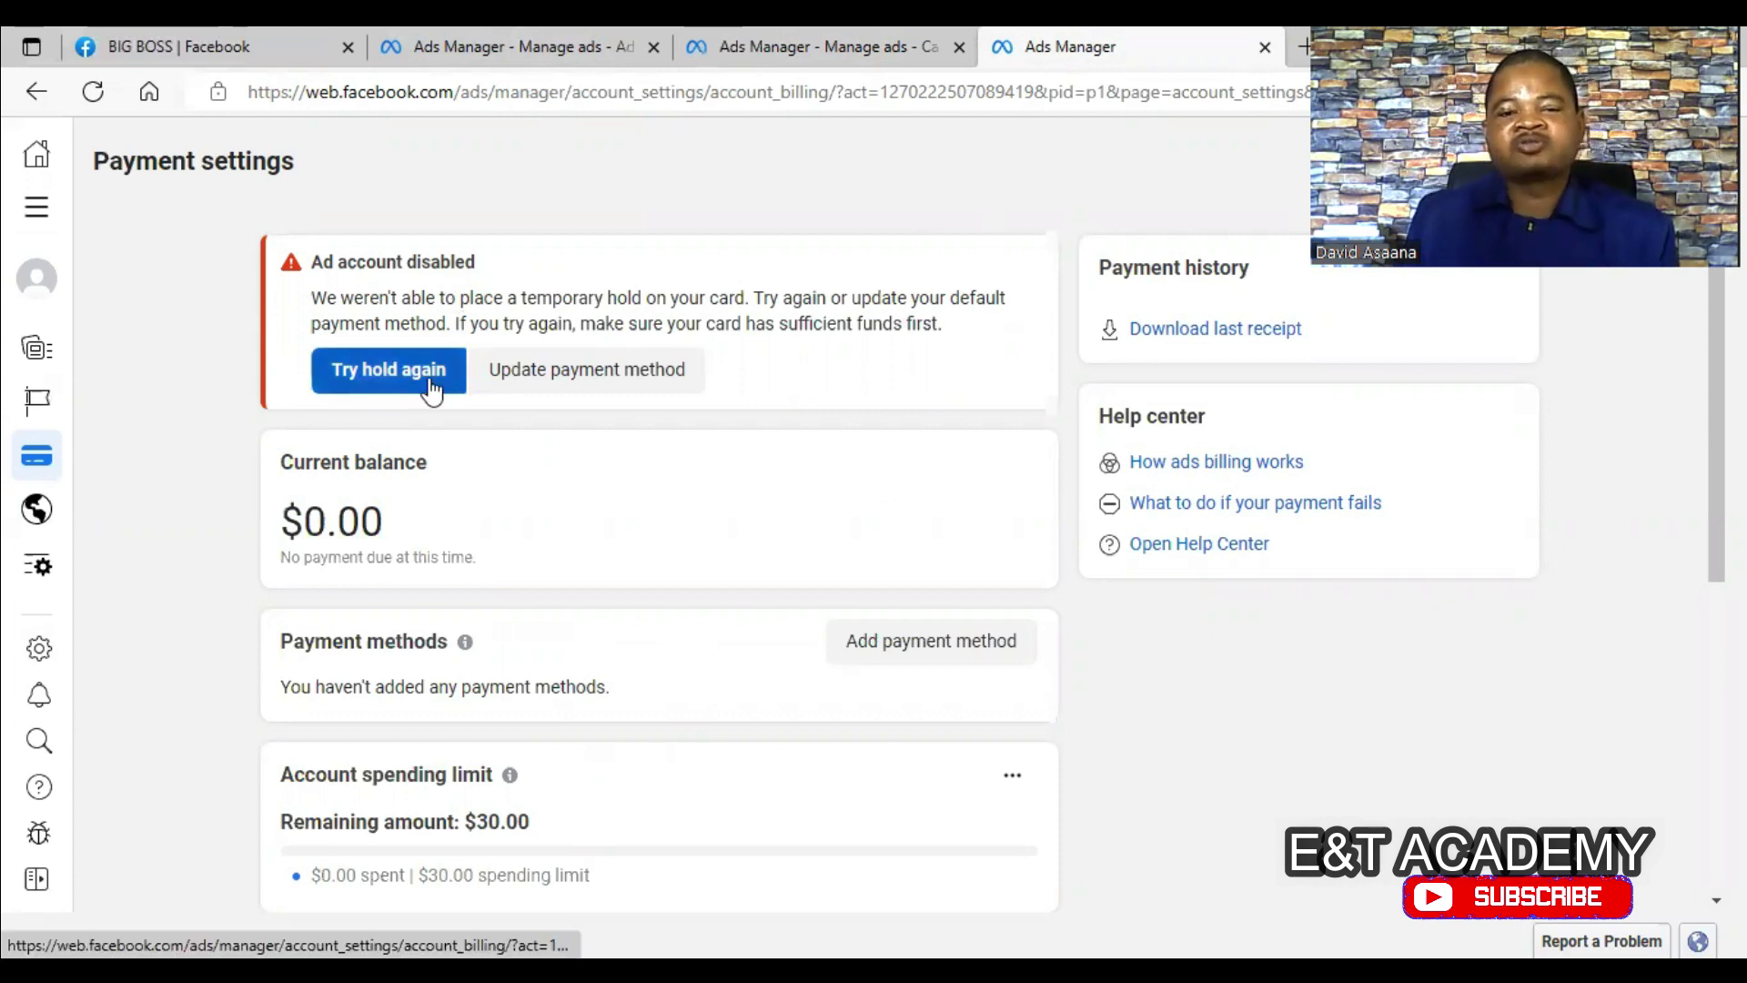
pyautogui.scroll(-5, 729, 577)
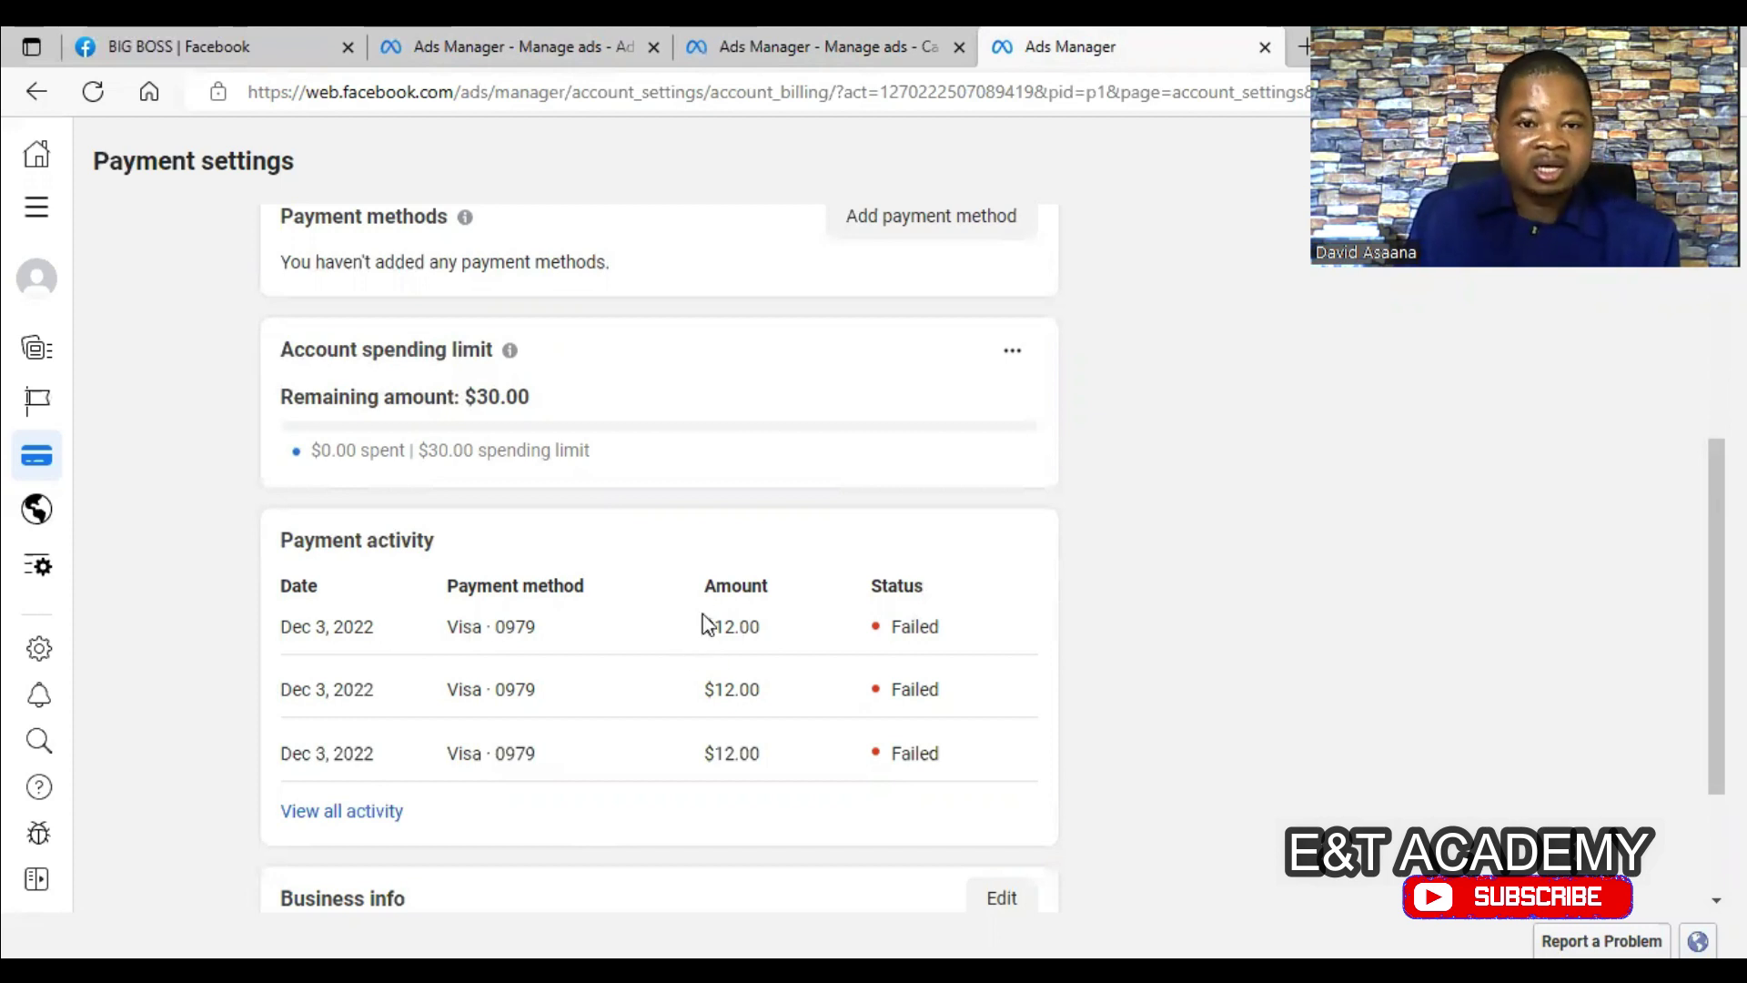
pyautogui.scroll(5, 734, 582)
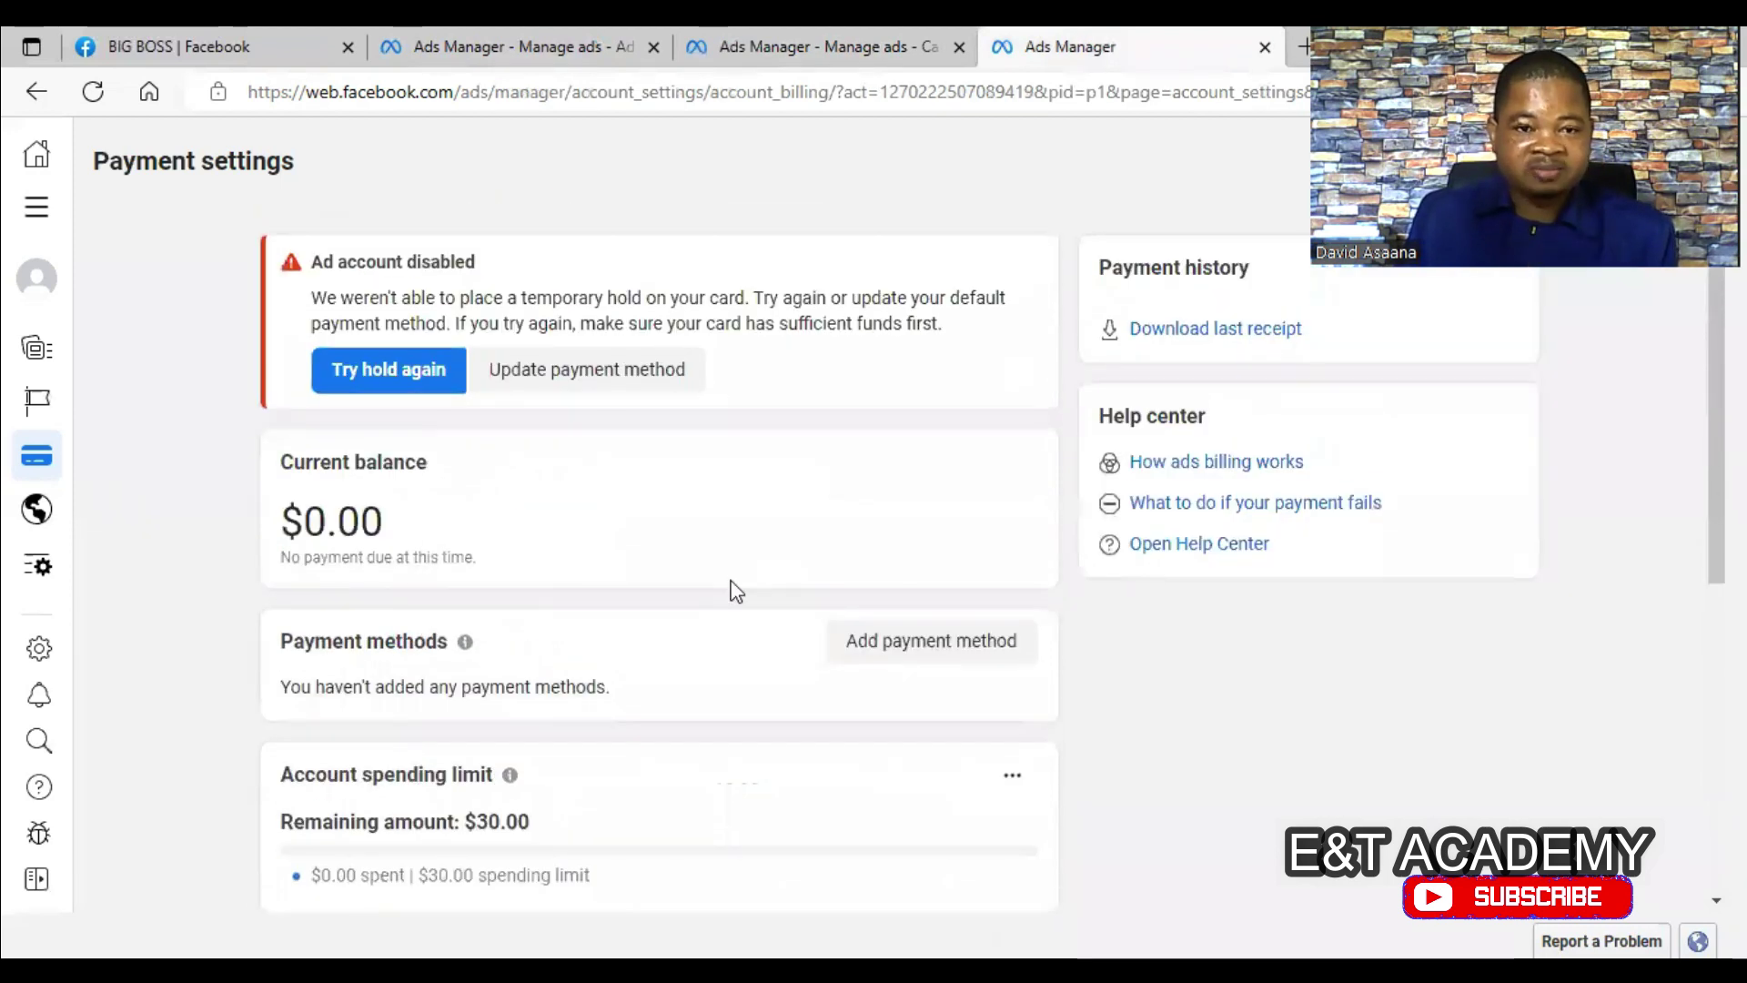
pyautogui.scroll(-3, 733, 591)
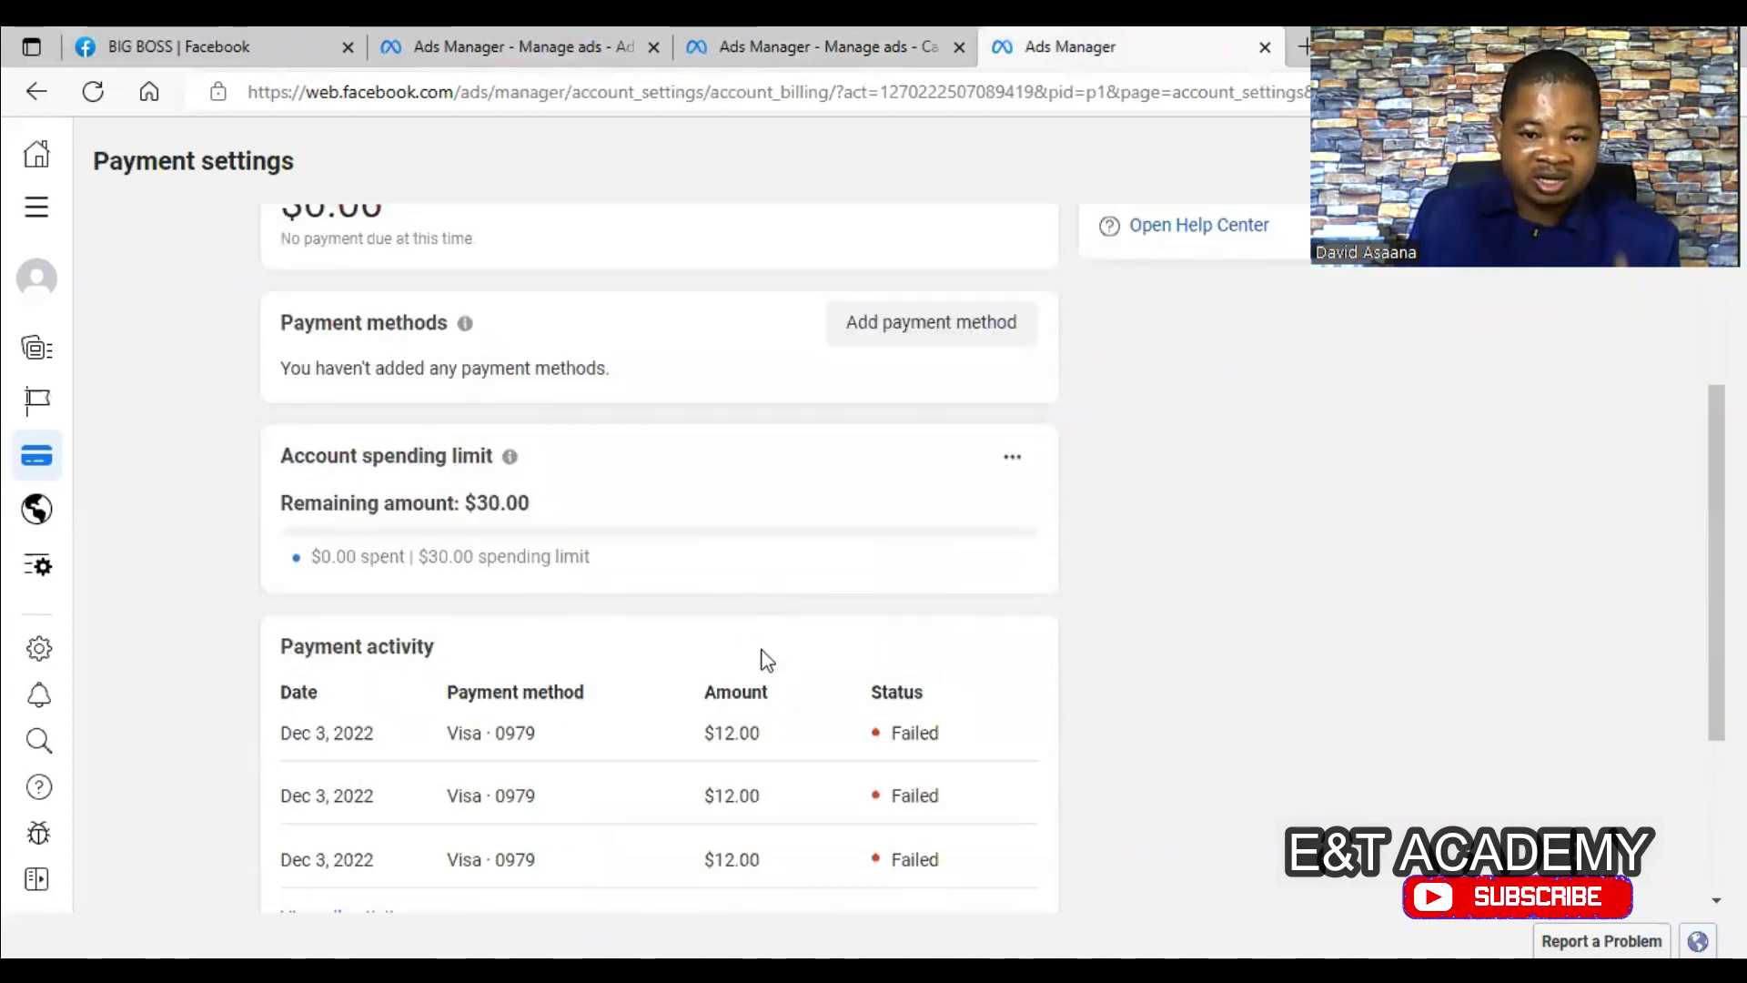
pyautogui.scroll(-1, 753, 729)
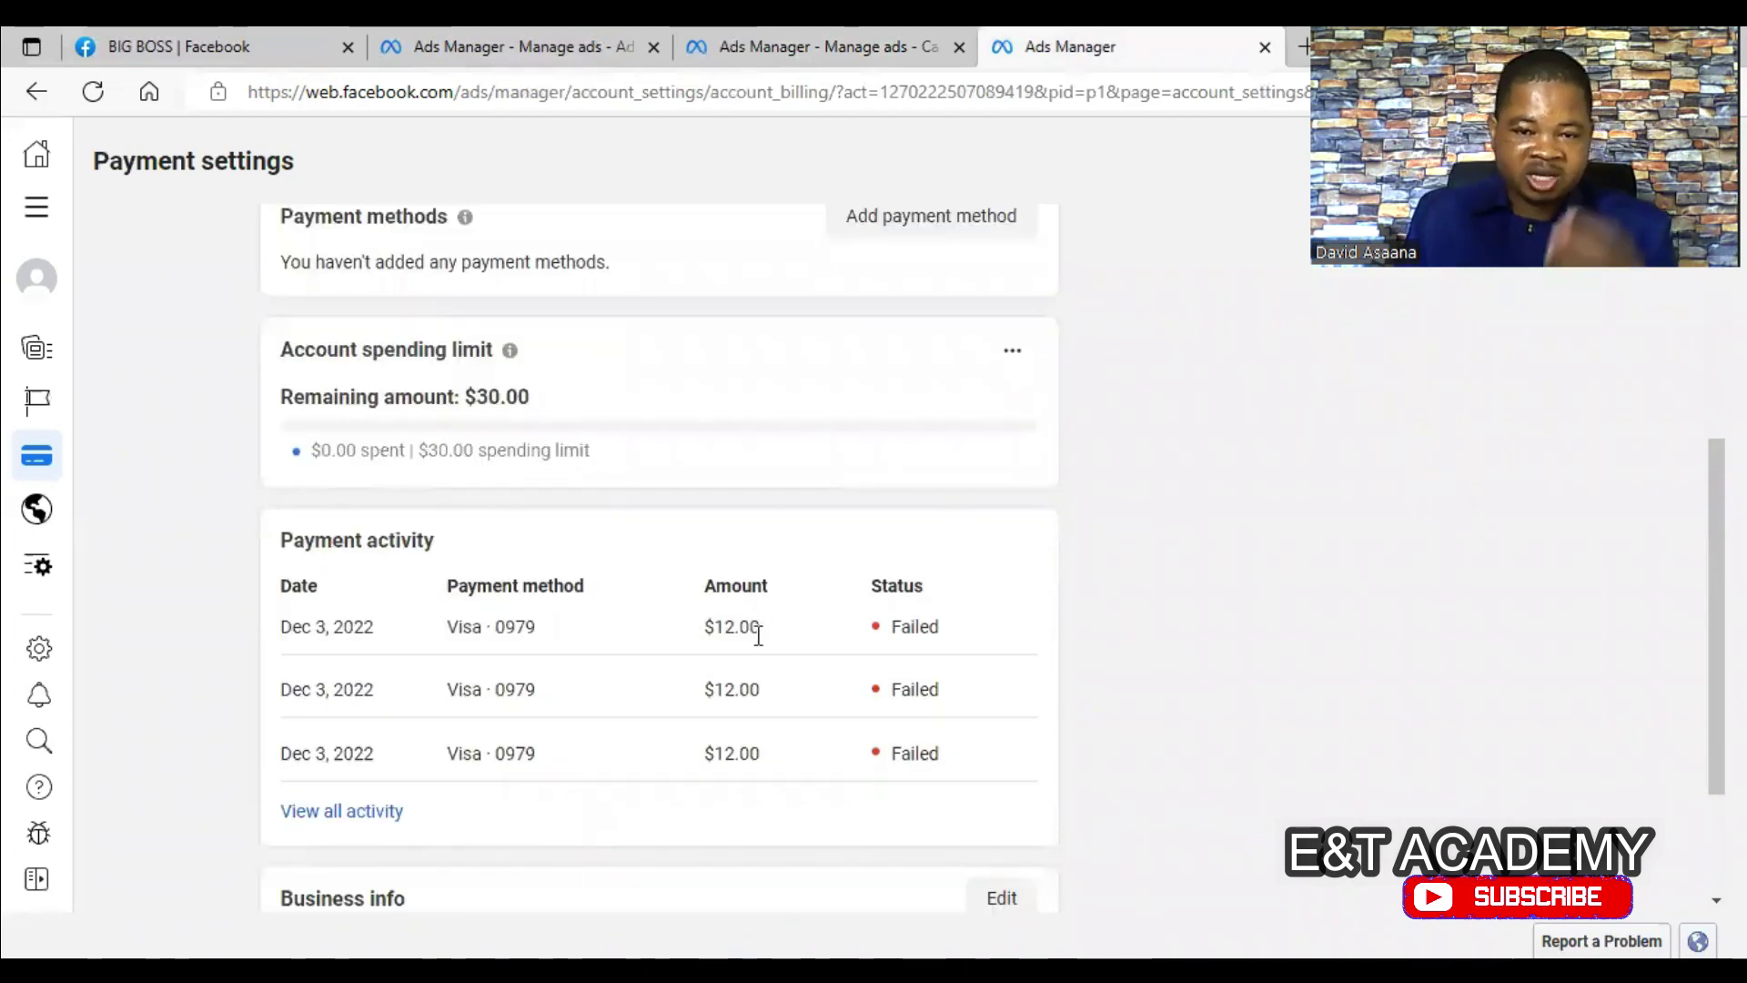
pyautogui.scroll(4, 753, 631)
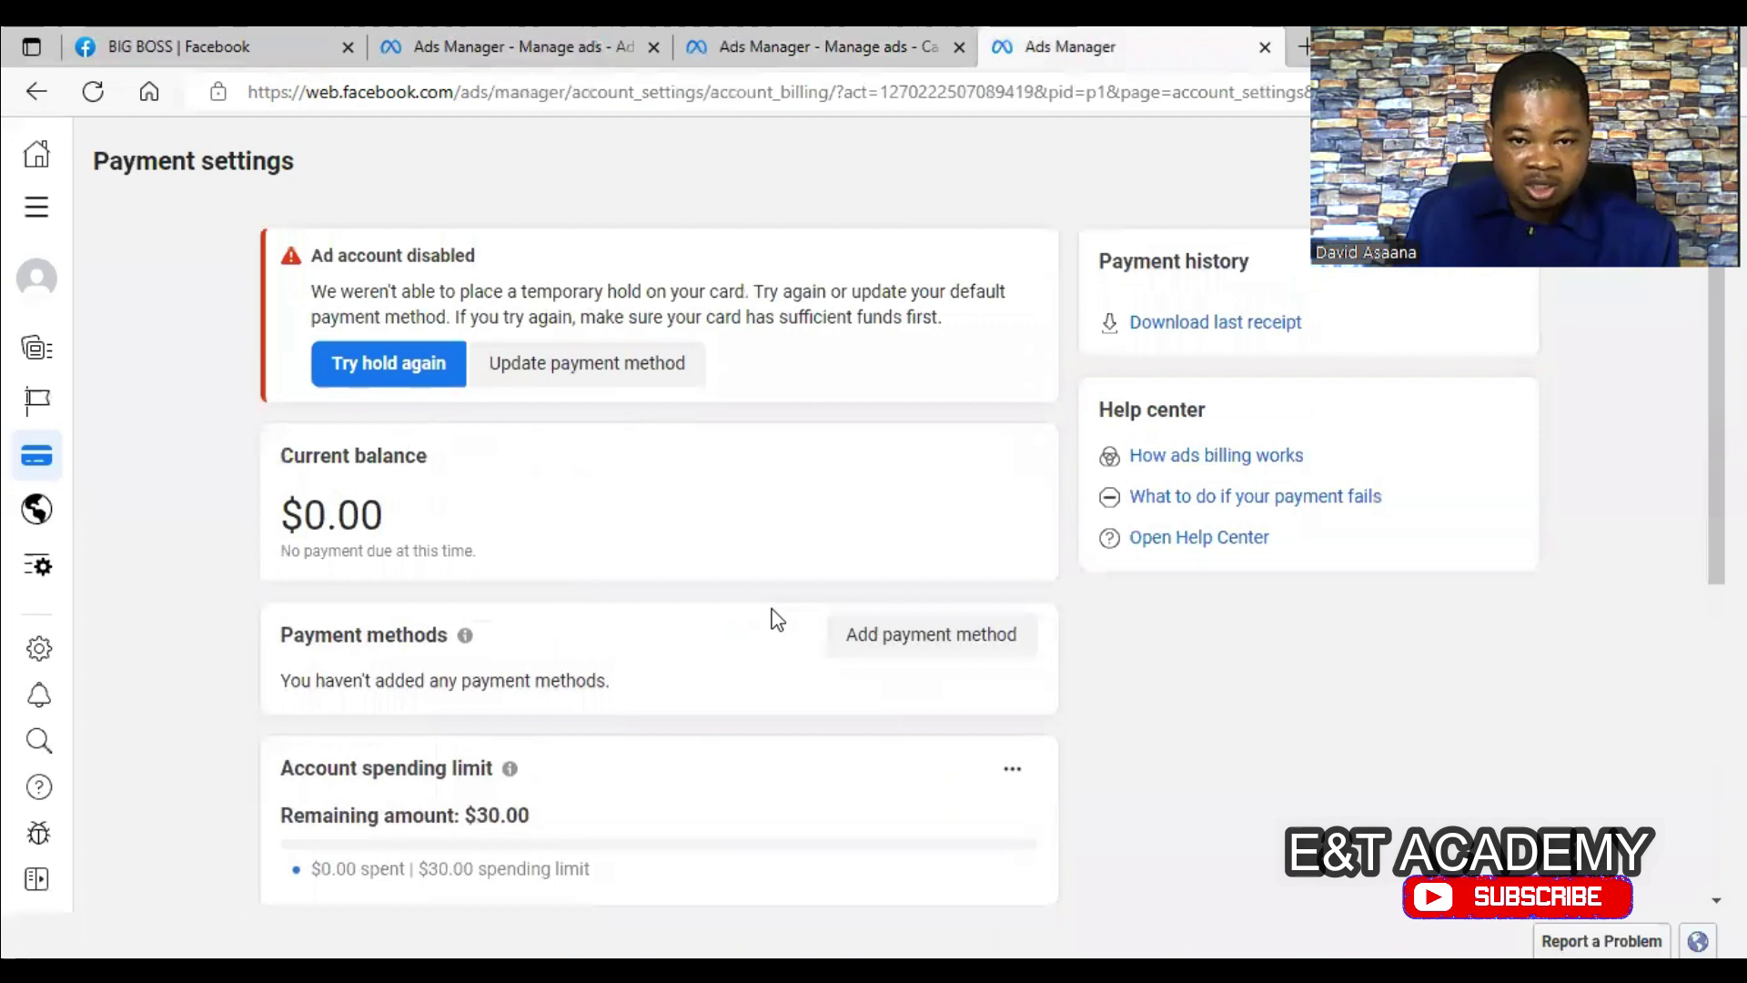
pyautogui.scroll(-3, 755, 646)
pyautogui.scroll(-2, 725, 708)
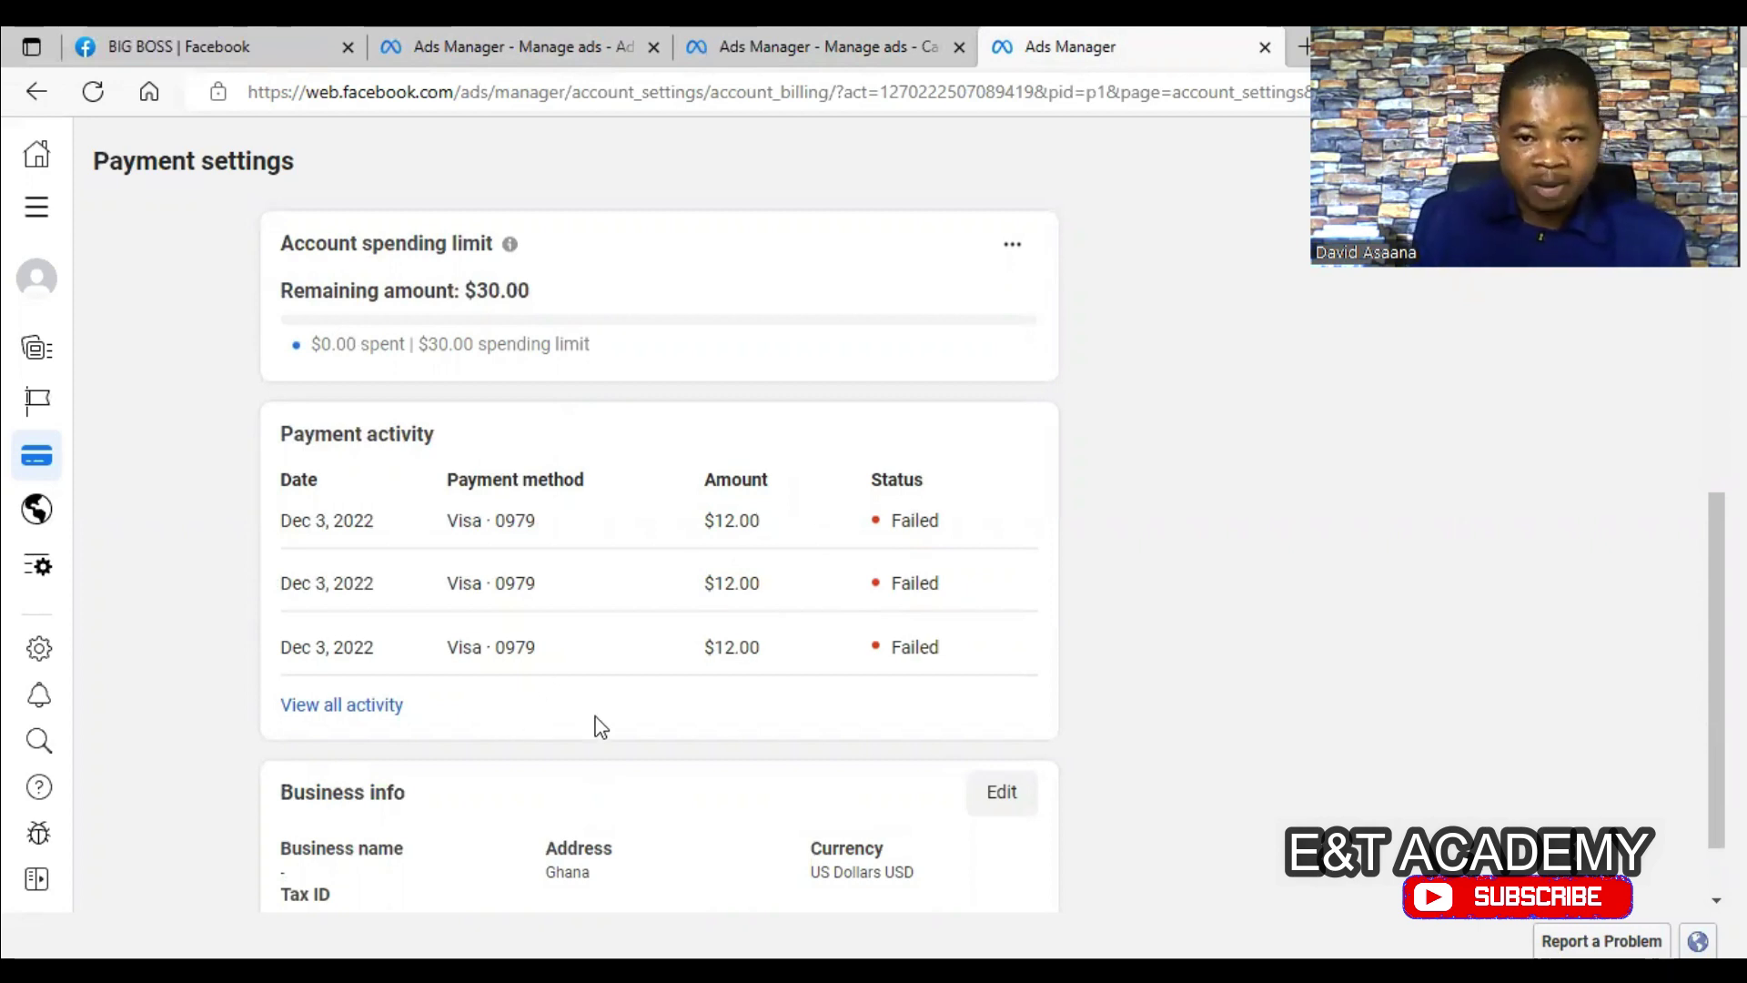
pyautogui.scroll(6, 608, 443)
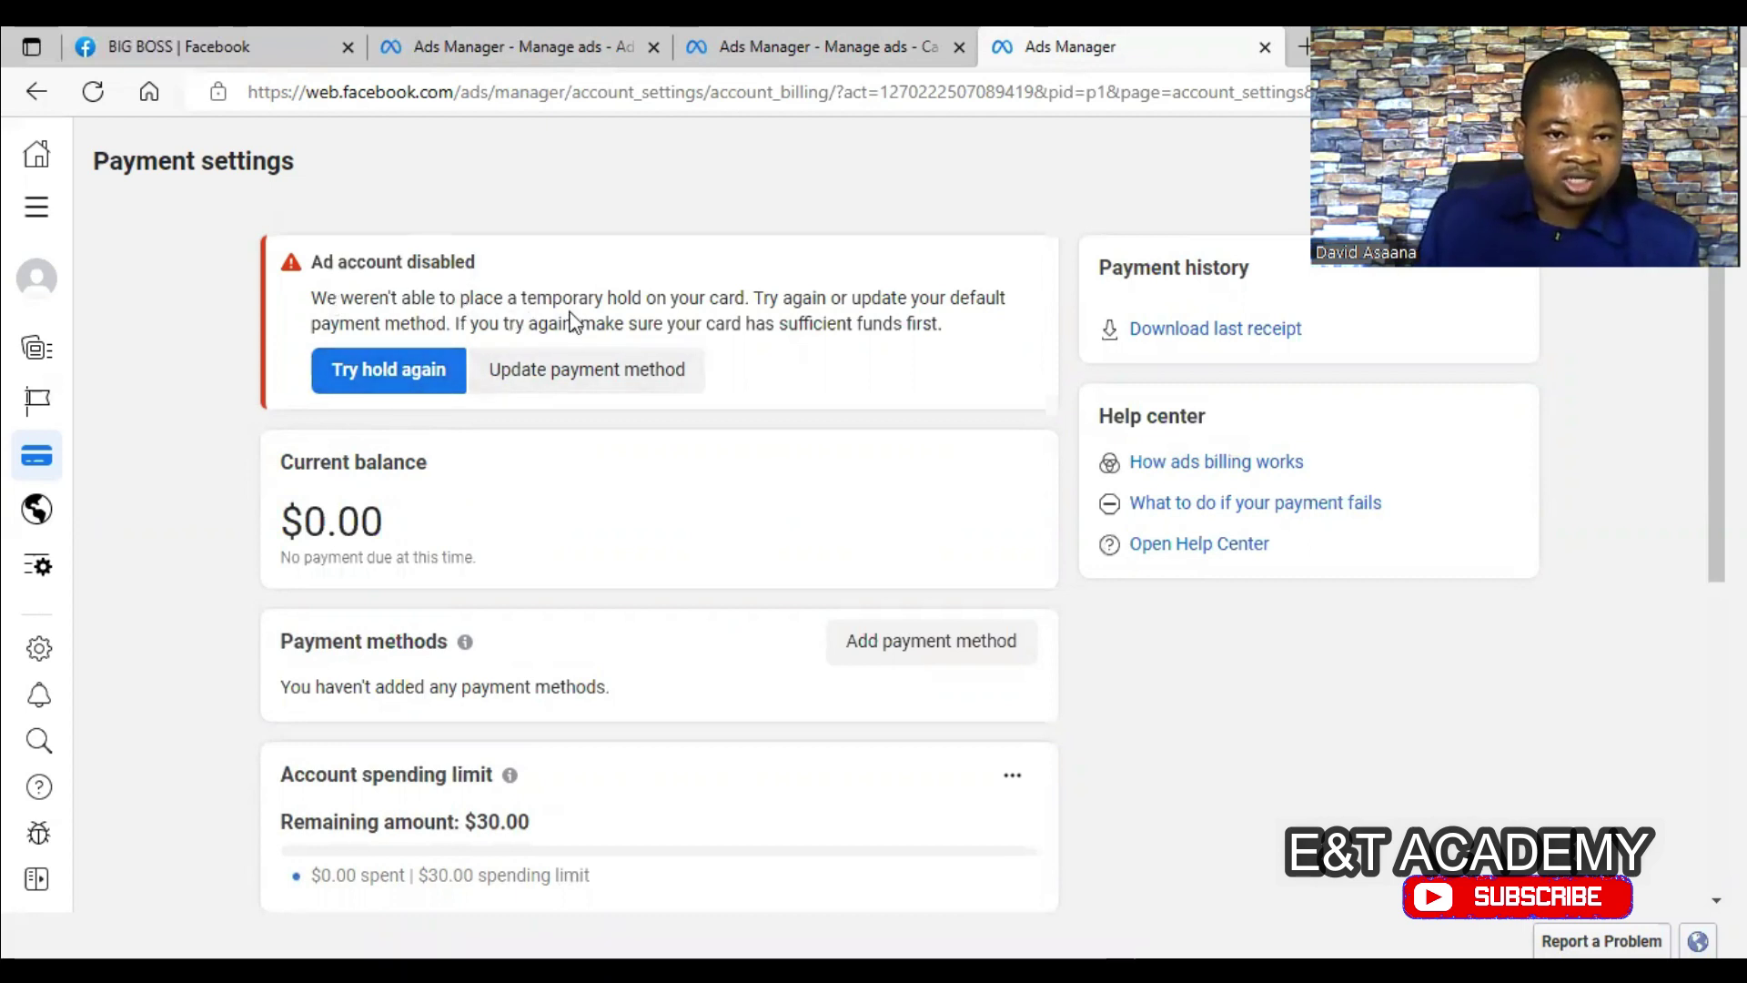
# - Switch between the ad set editor and payment settings tabs, ending on the campaigns page
pyautogui.click(768, 25)
pyautogui.click(505, 25)
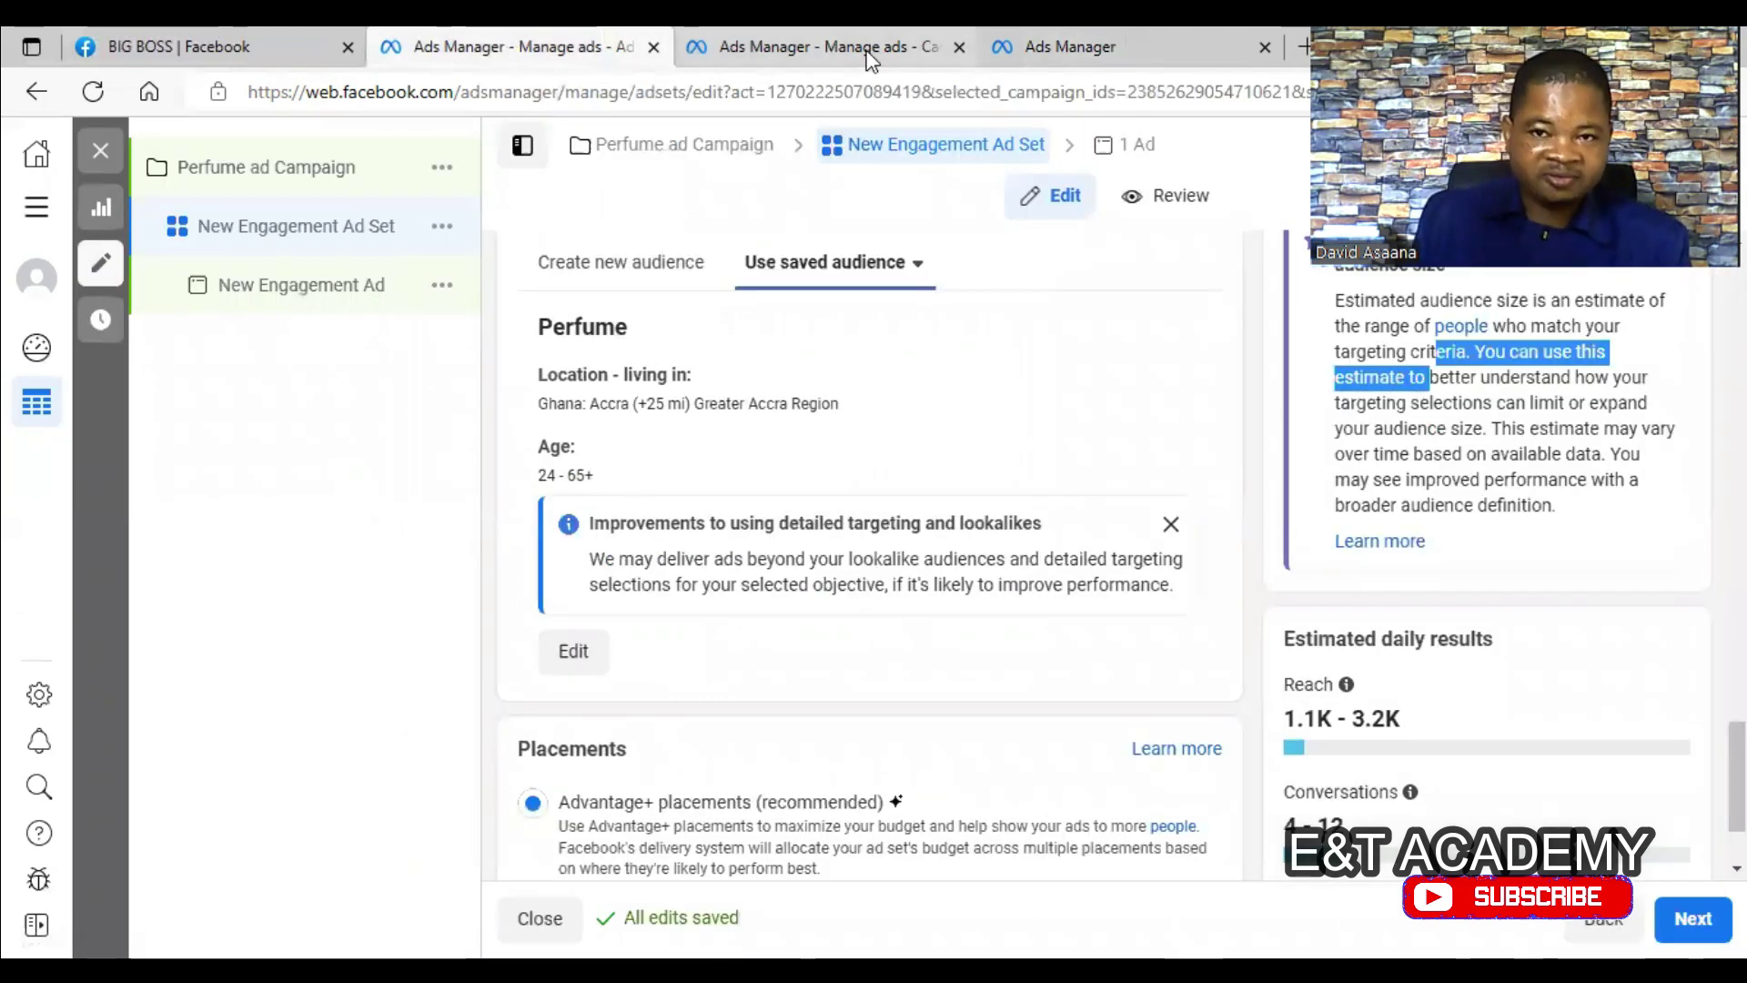
pyautogui.click(1041, 36)
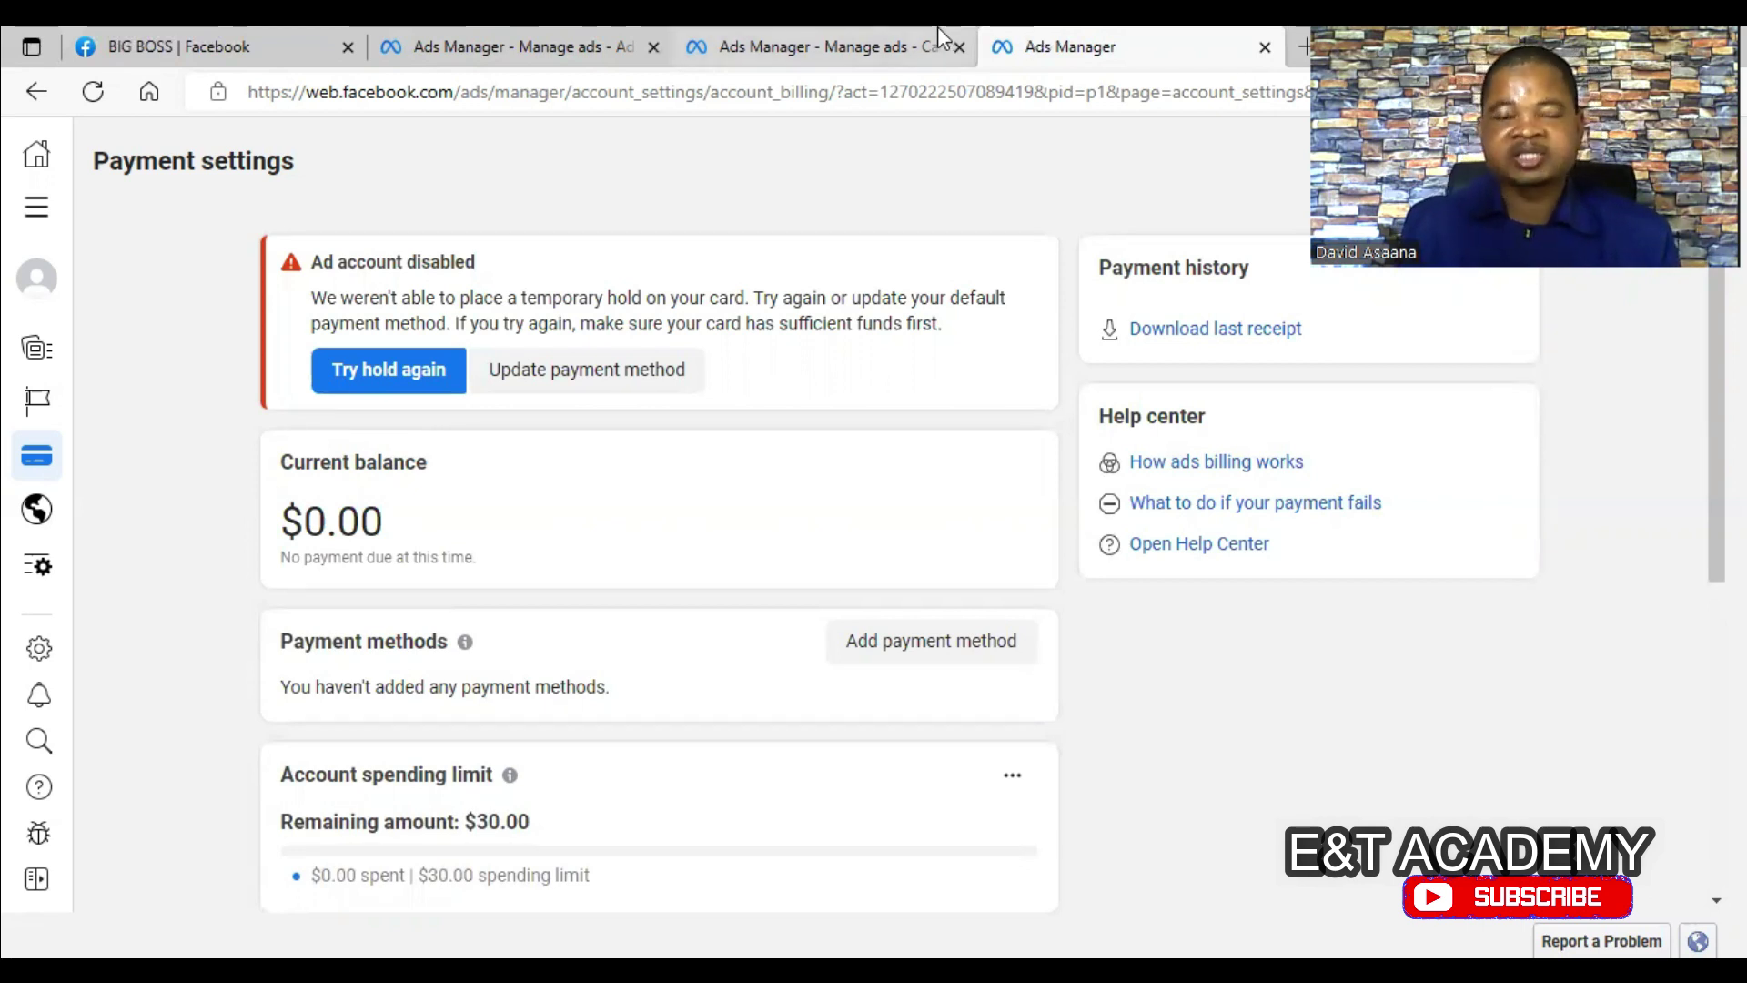
pyautogui.moveTo(942, 38)
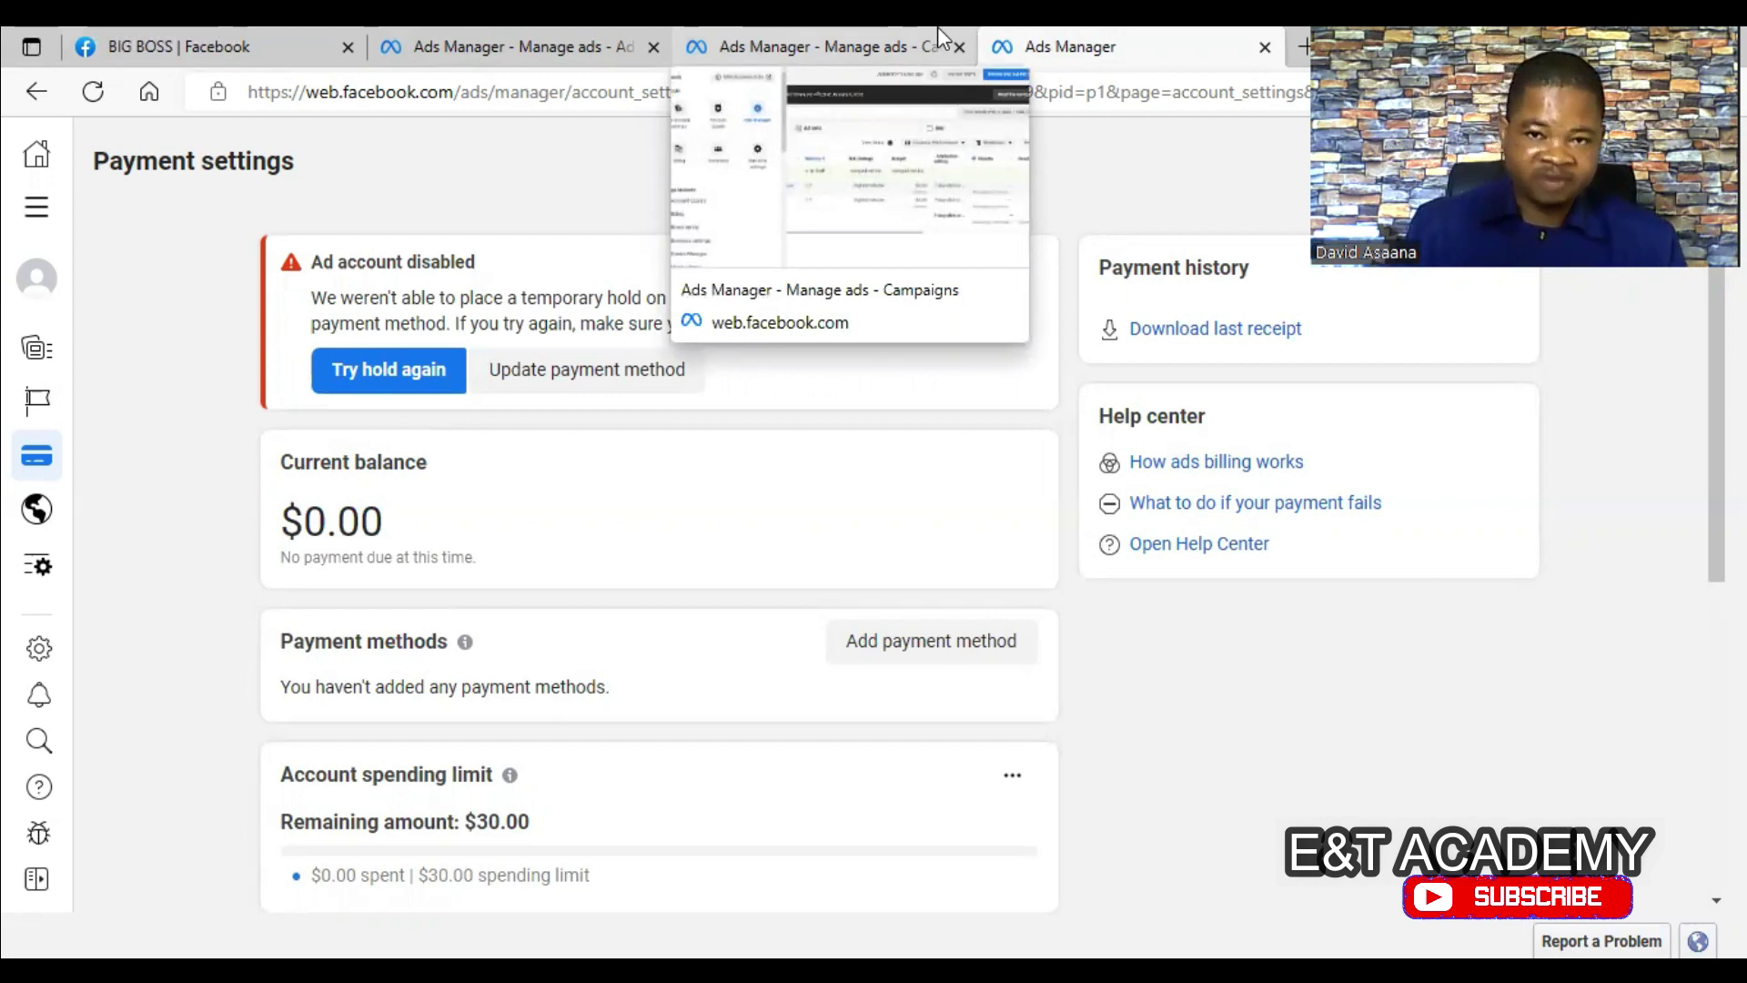
pyautogui.click(785, 36)
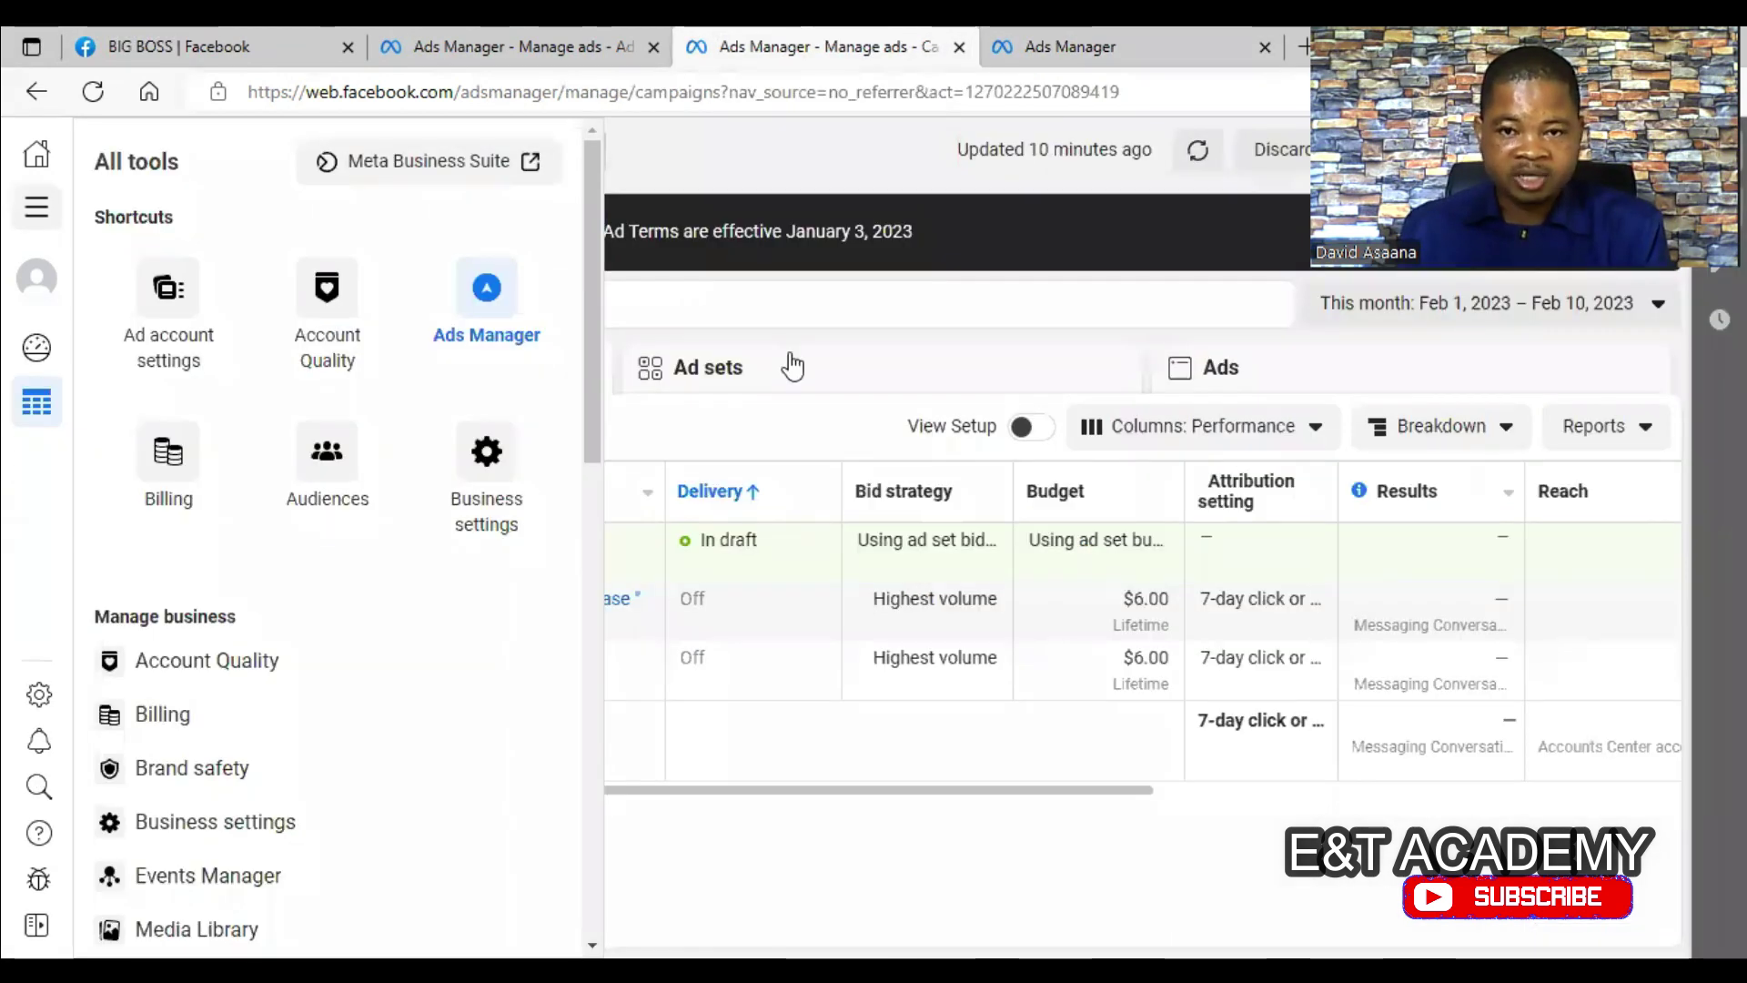
# - Check the account's Ad sets list, then go back to the Campaigns list
pyautogui.click(667, 364)
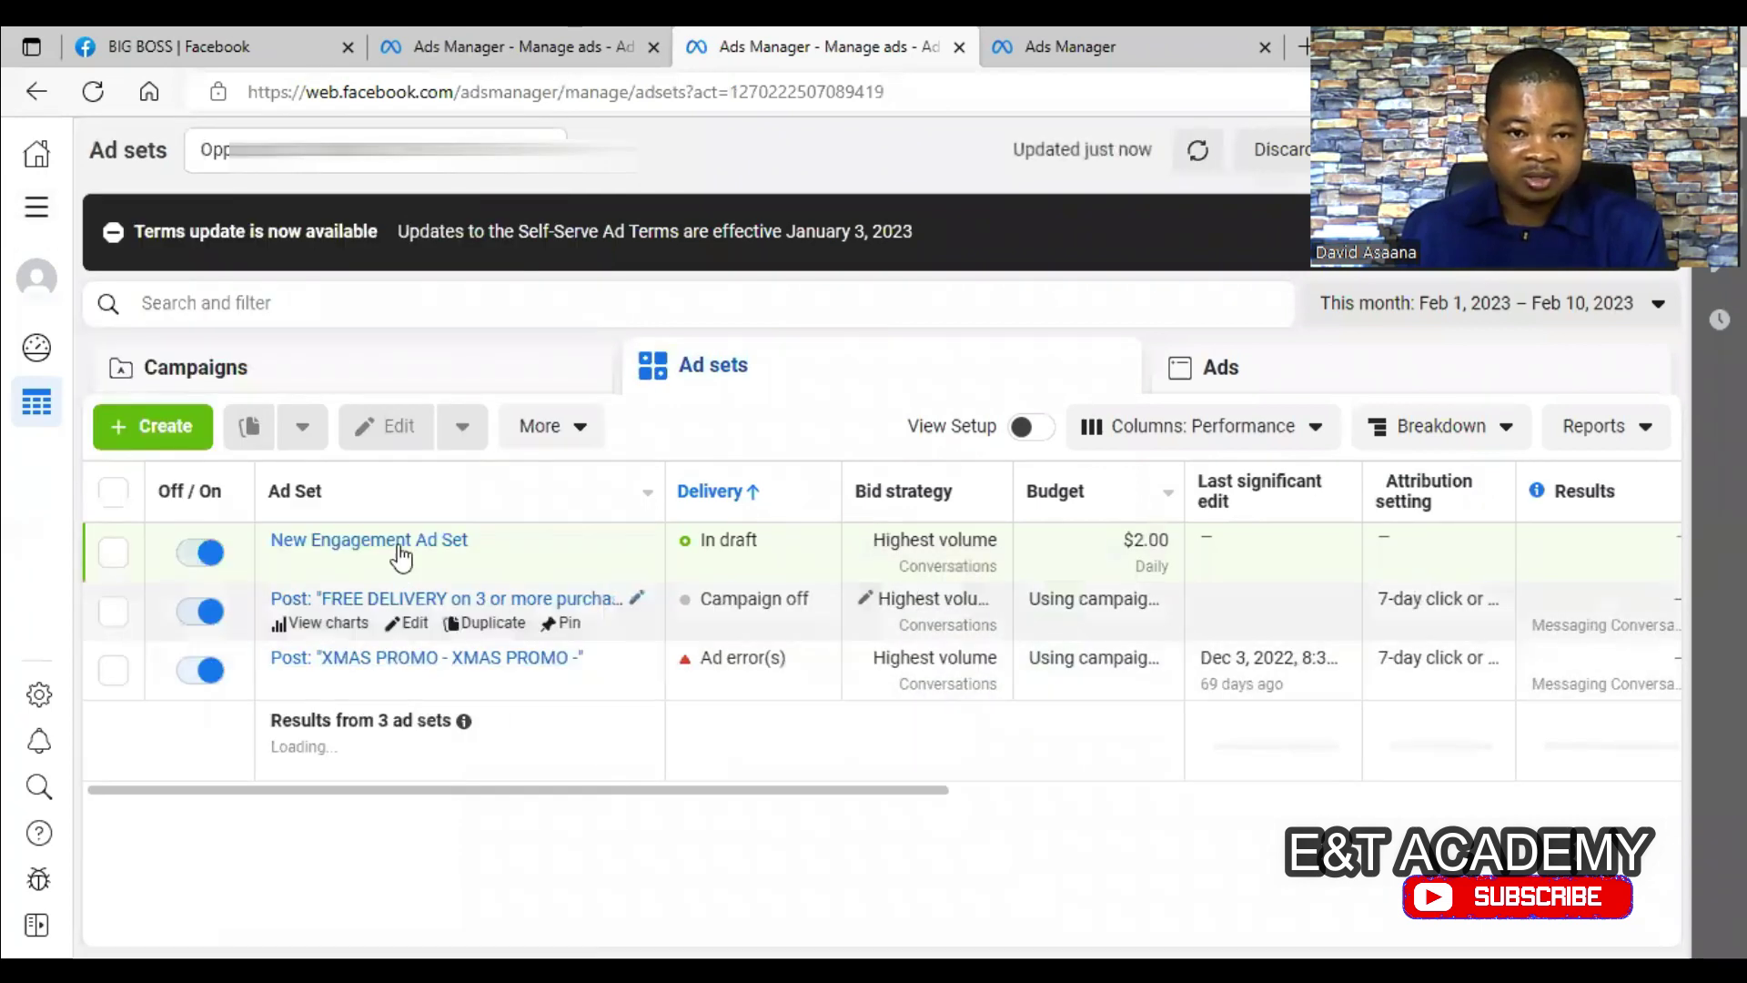
pyautogui.click(198, 375)
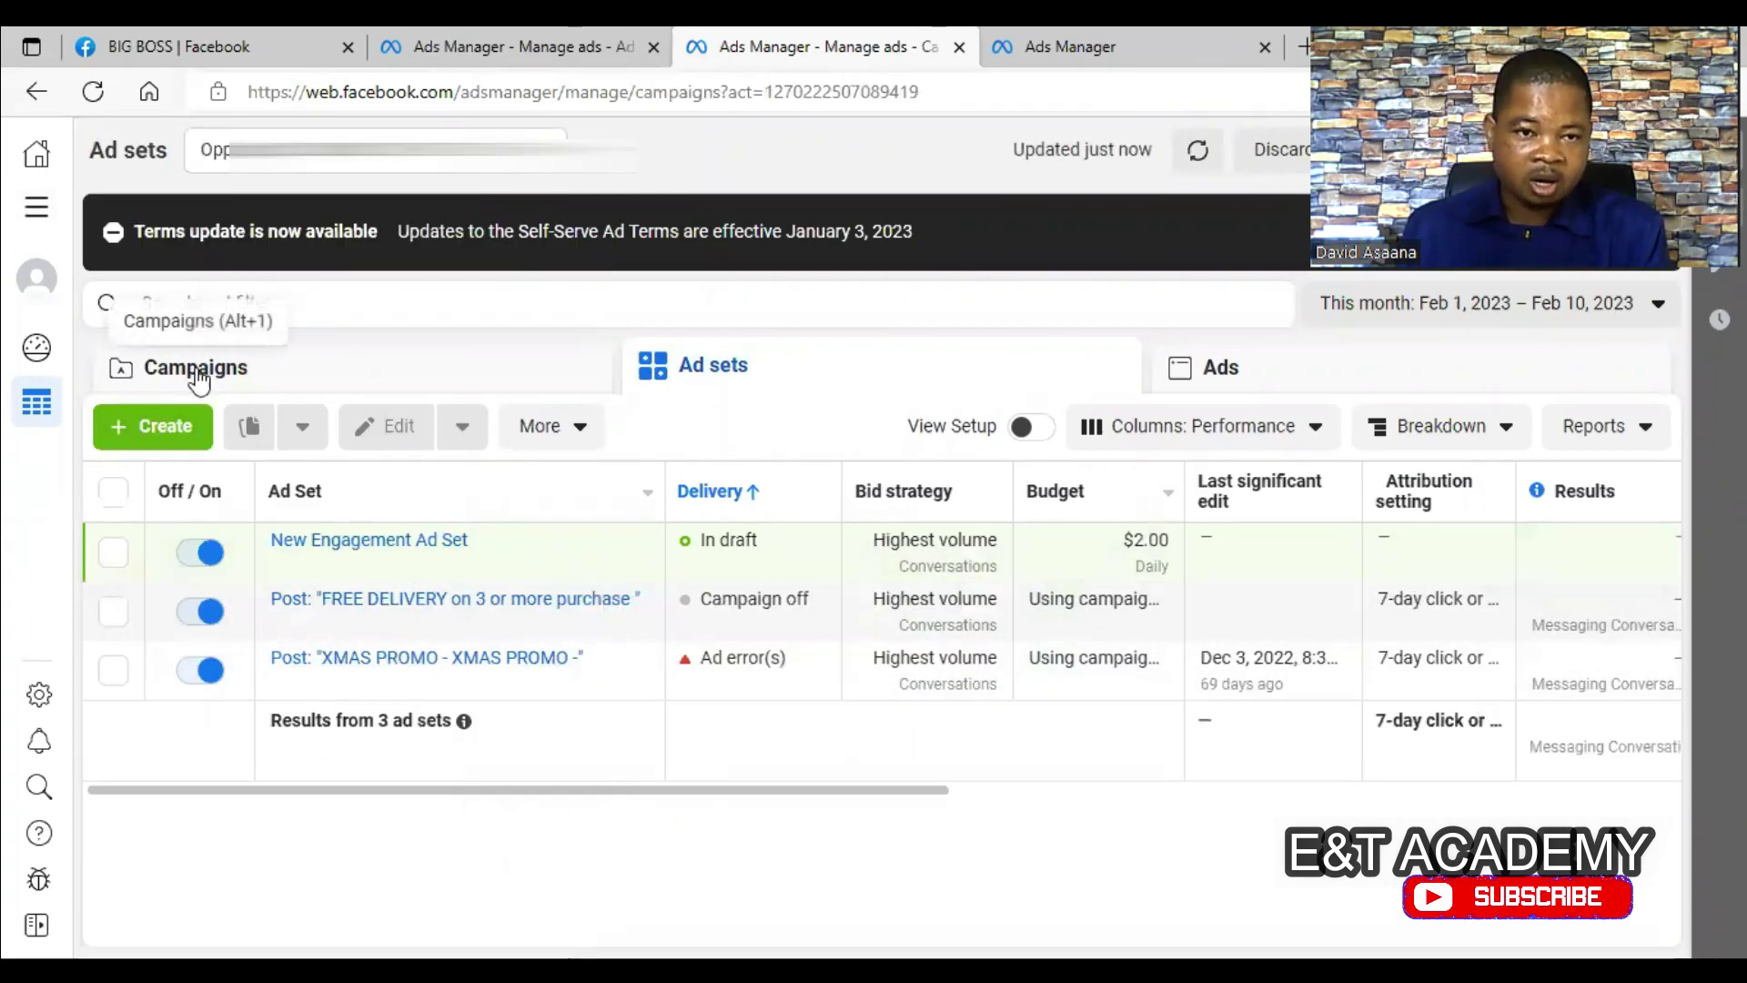
pyautogui.moveTo(412, 573)
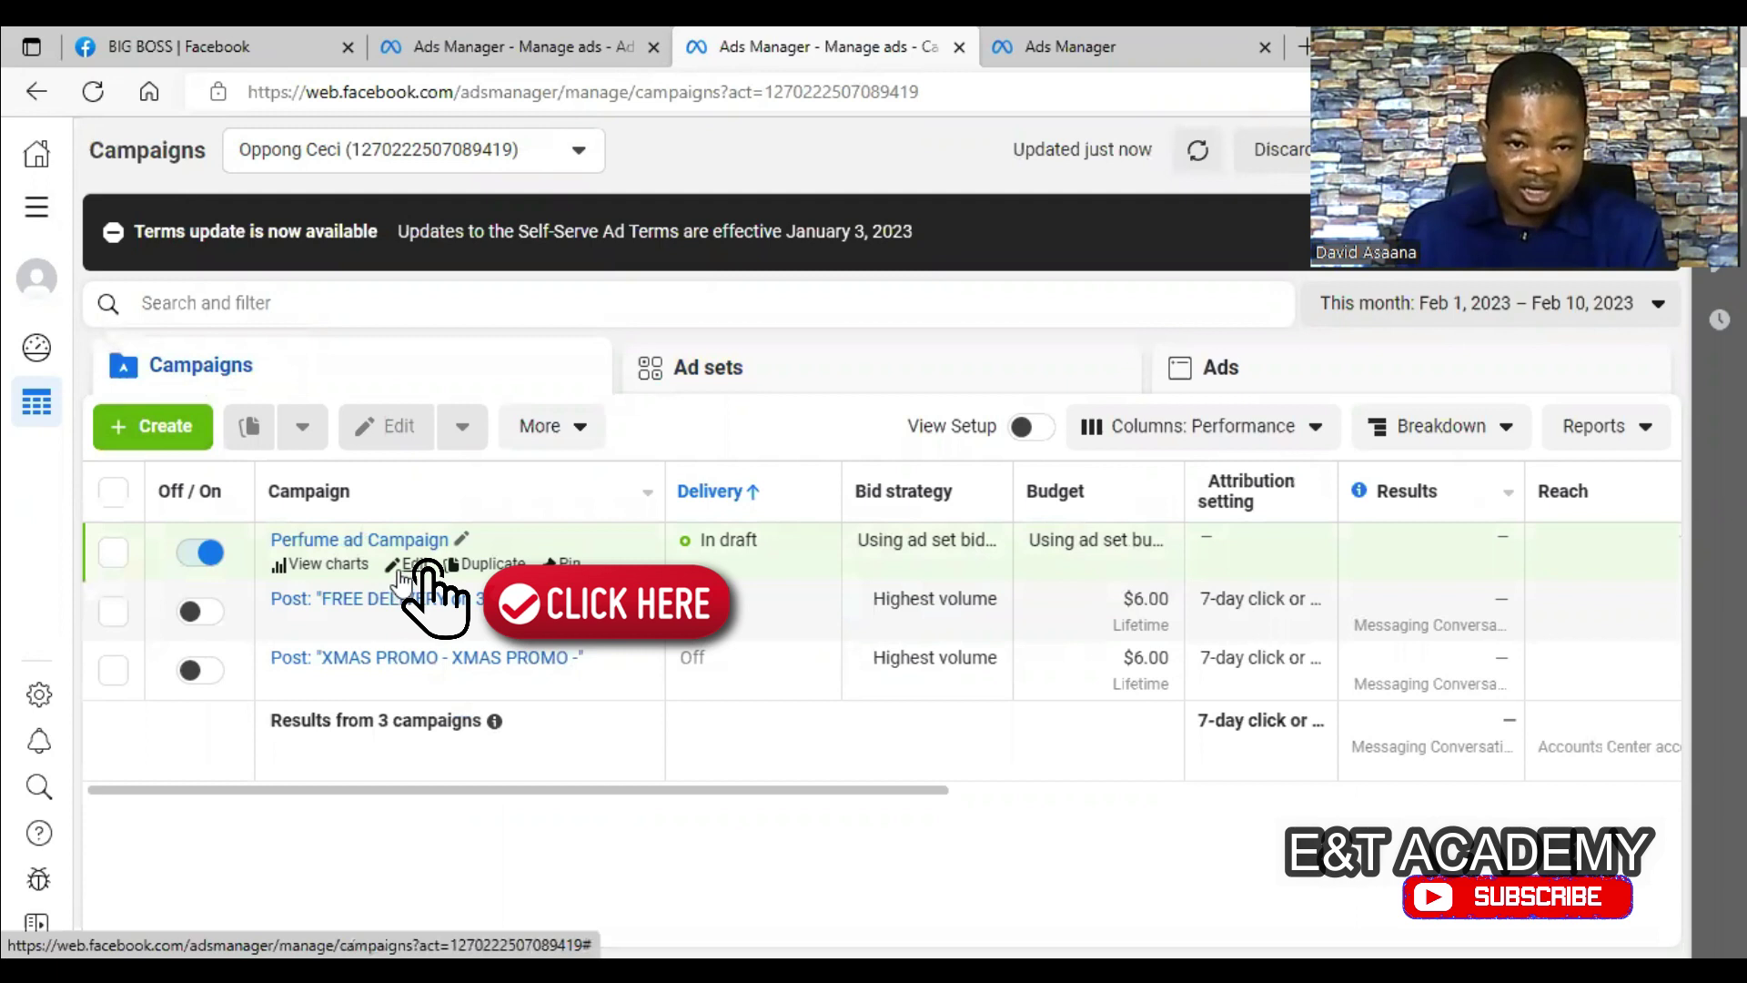
# - Open New Engagement Ad Set under Perfume ad Campaign and scroll past the $2.00 daily budget to the audience
pyautogui.click(487, 36)
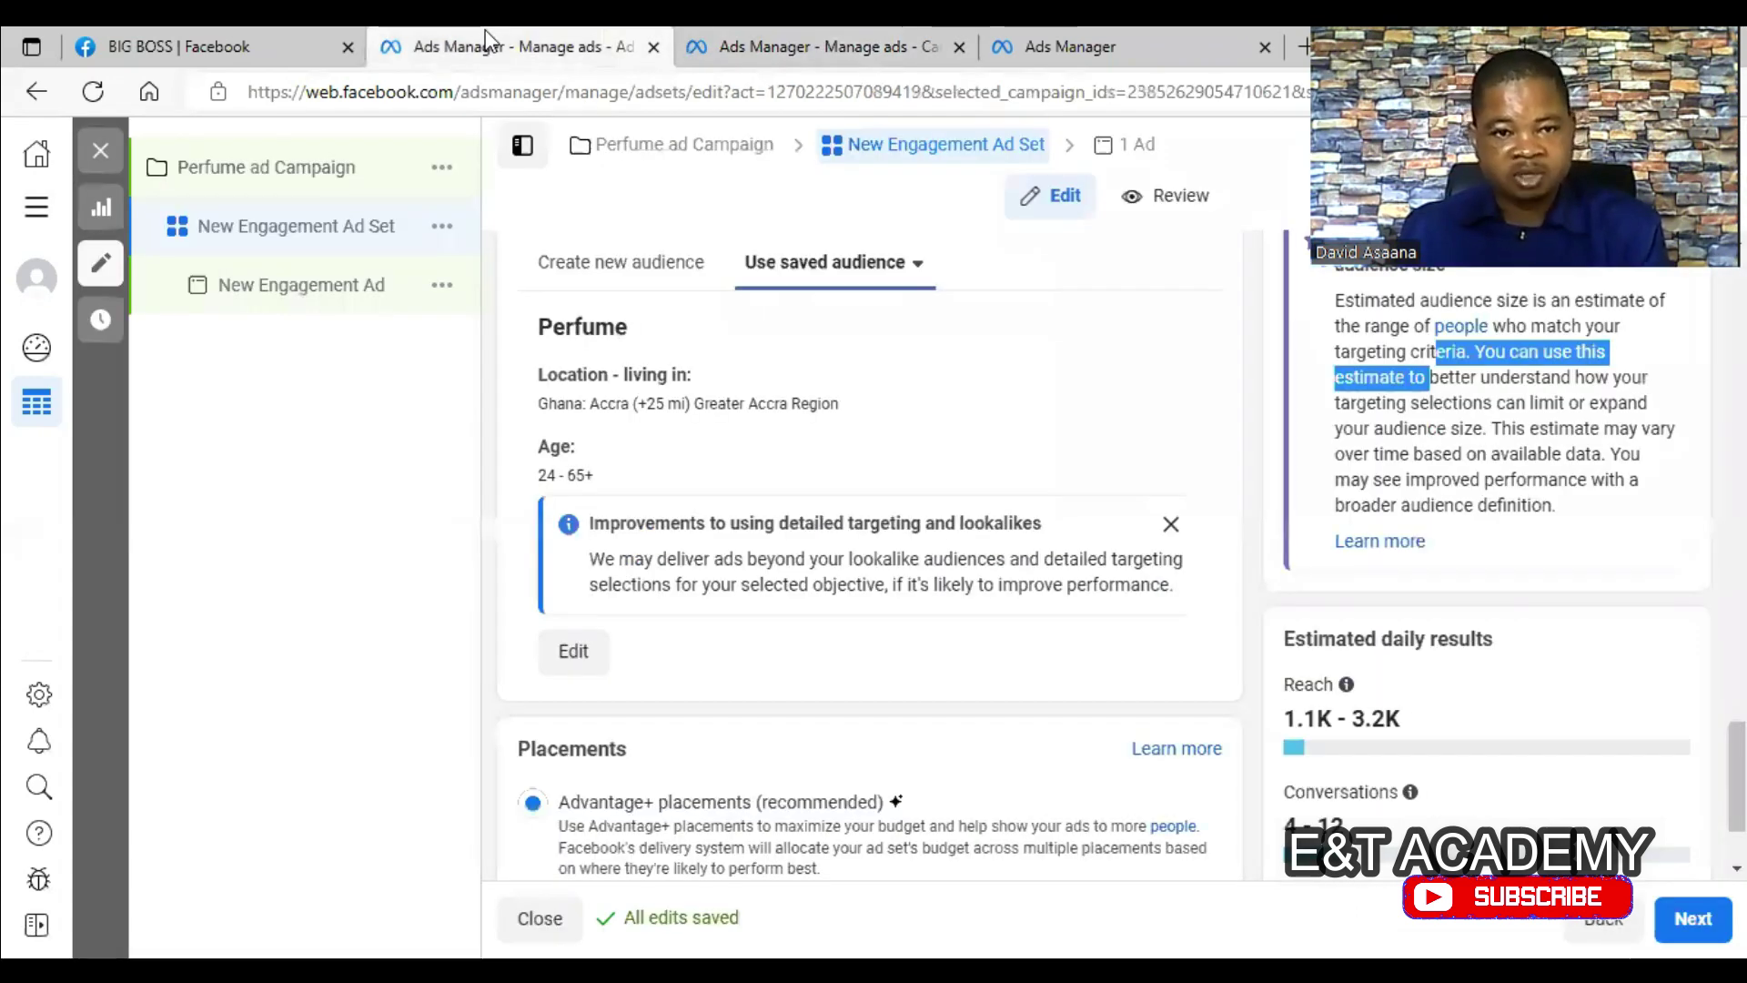
pyautogui.click(239, 179)
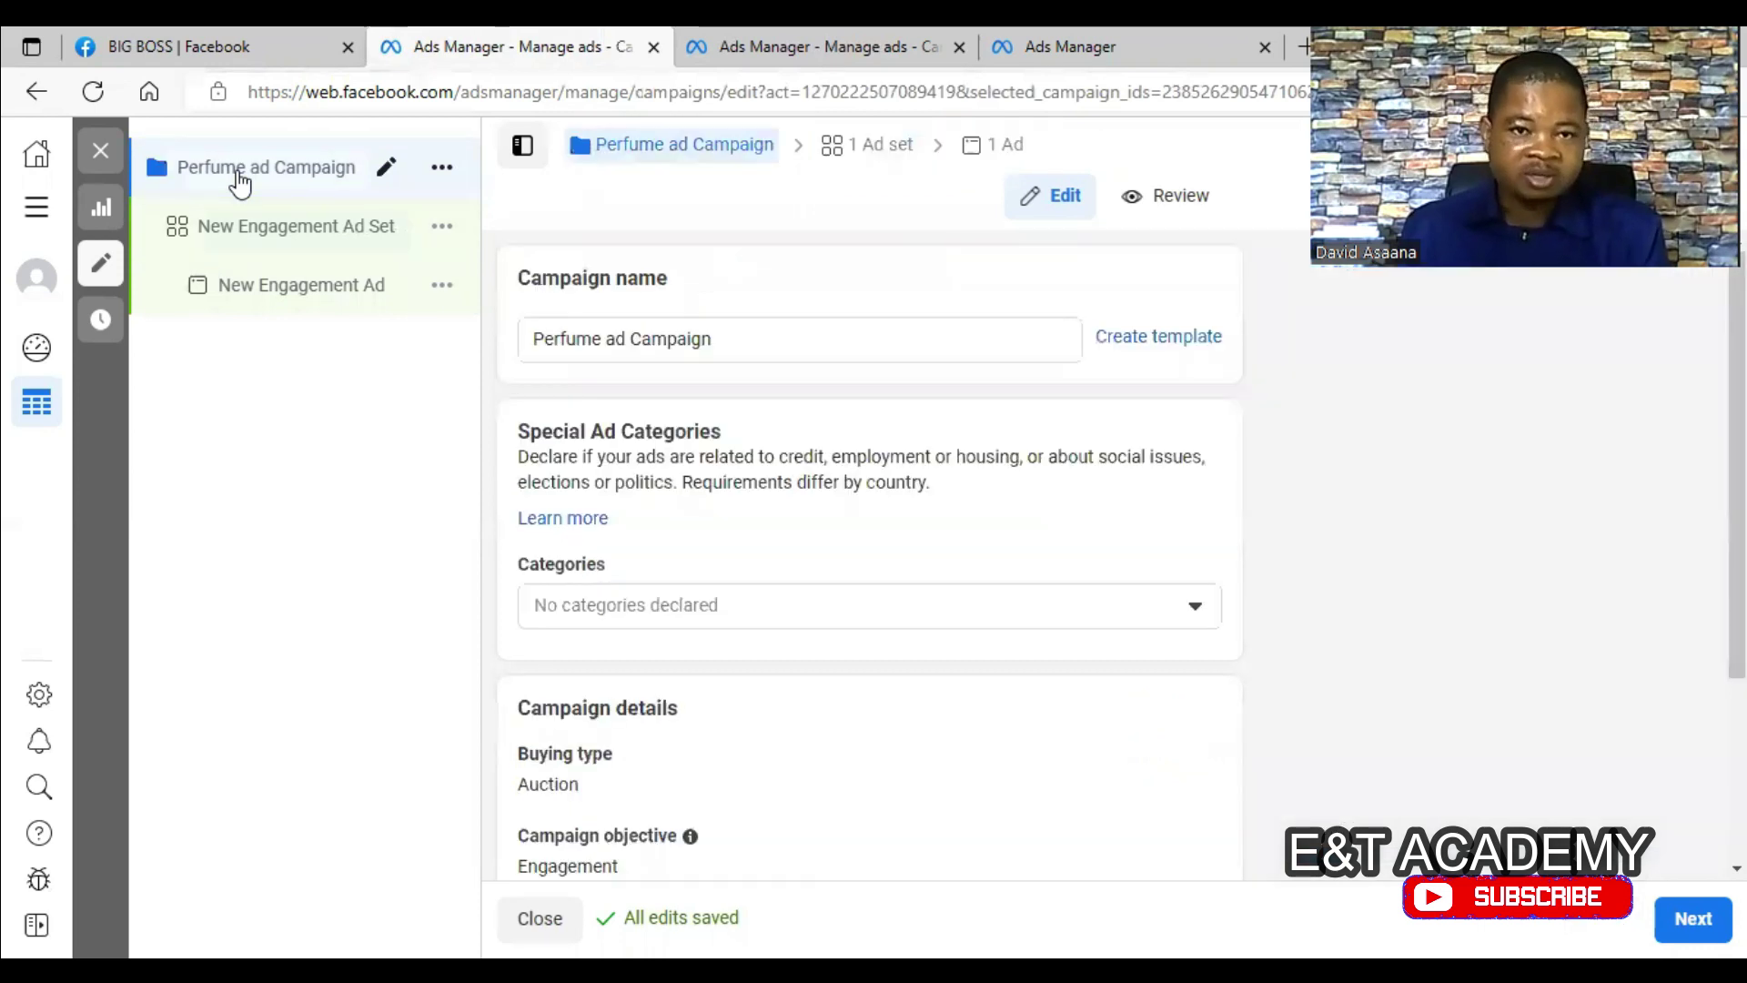
pyautogui.click(294, 229)
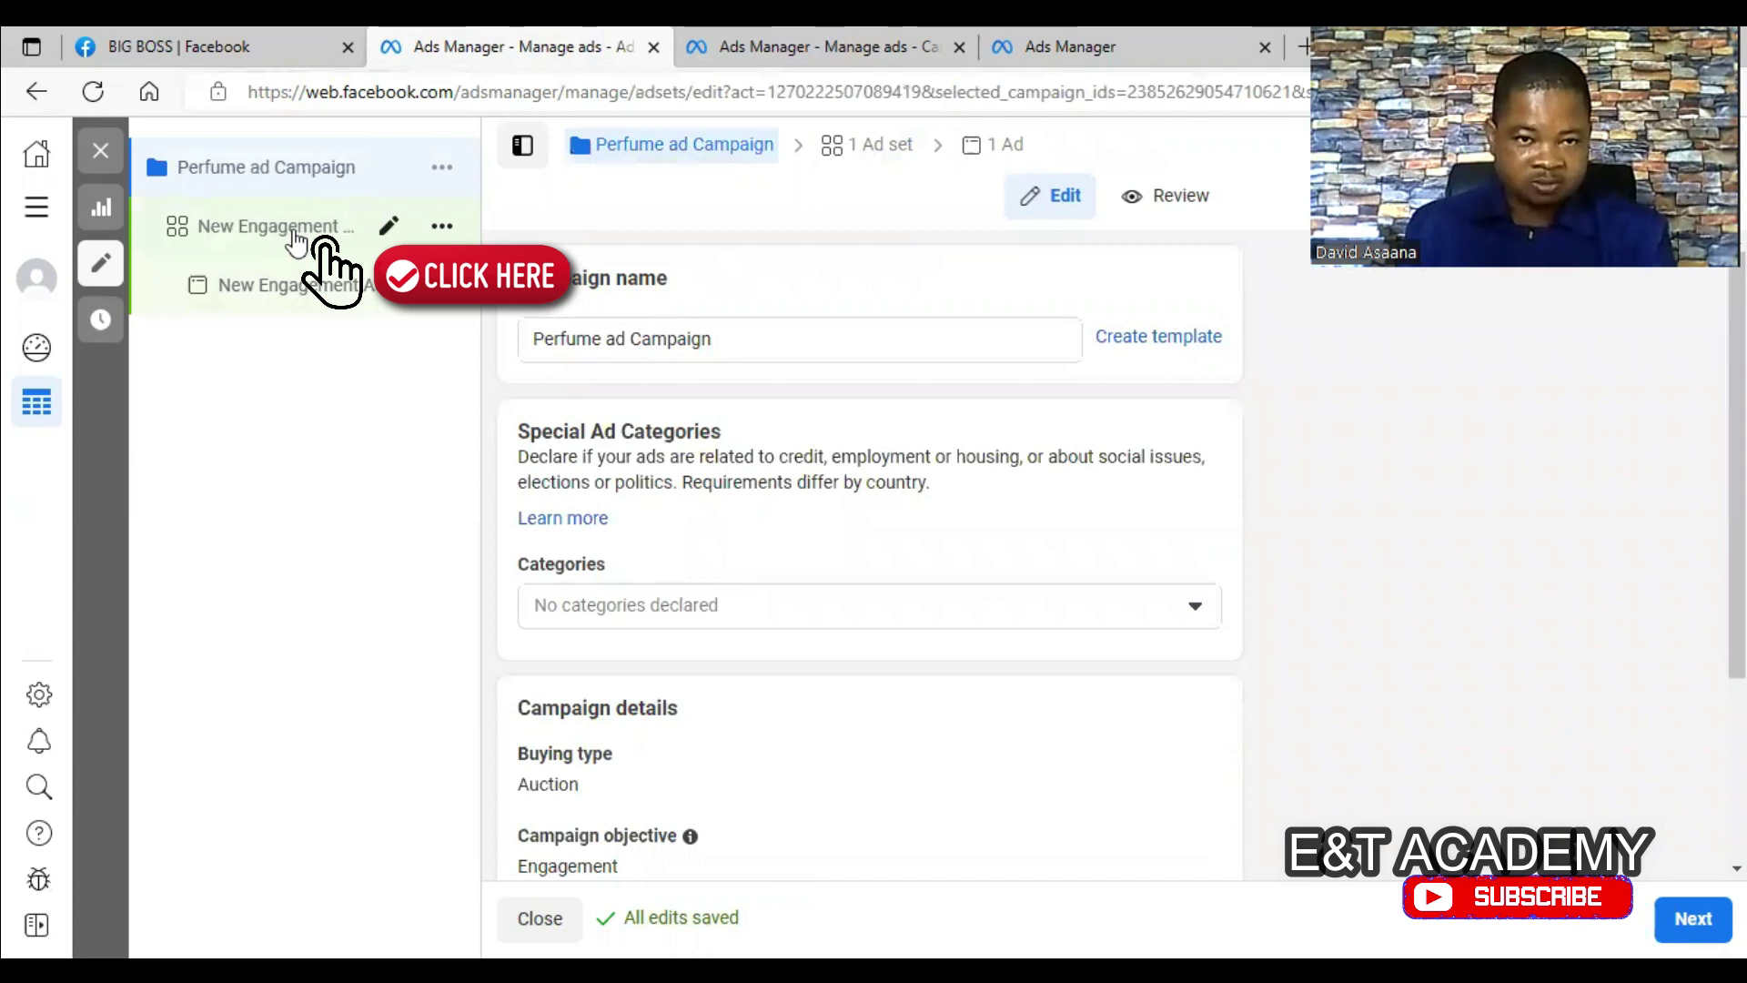
pyautogui.scroll(-10, 1134, 428)
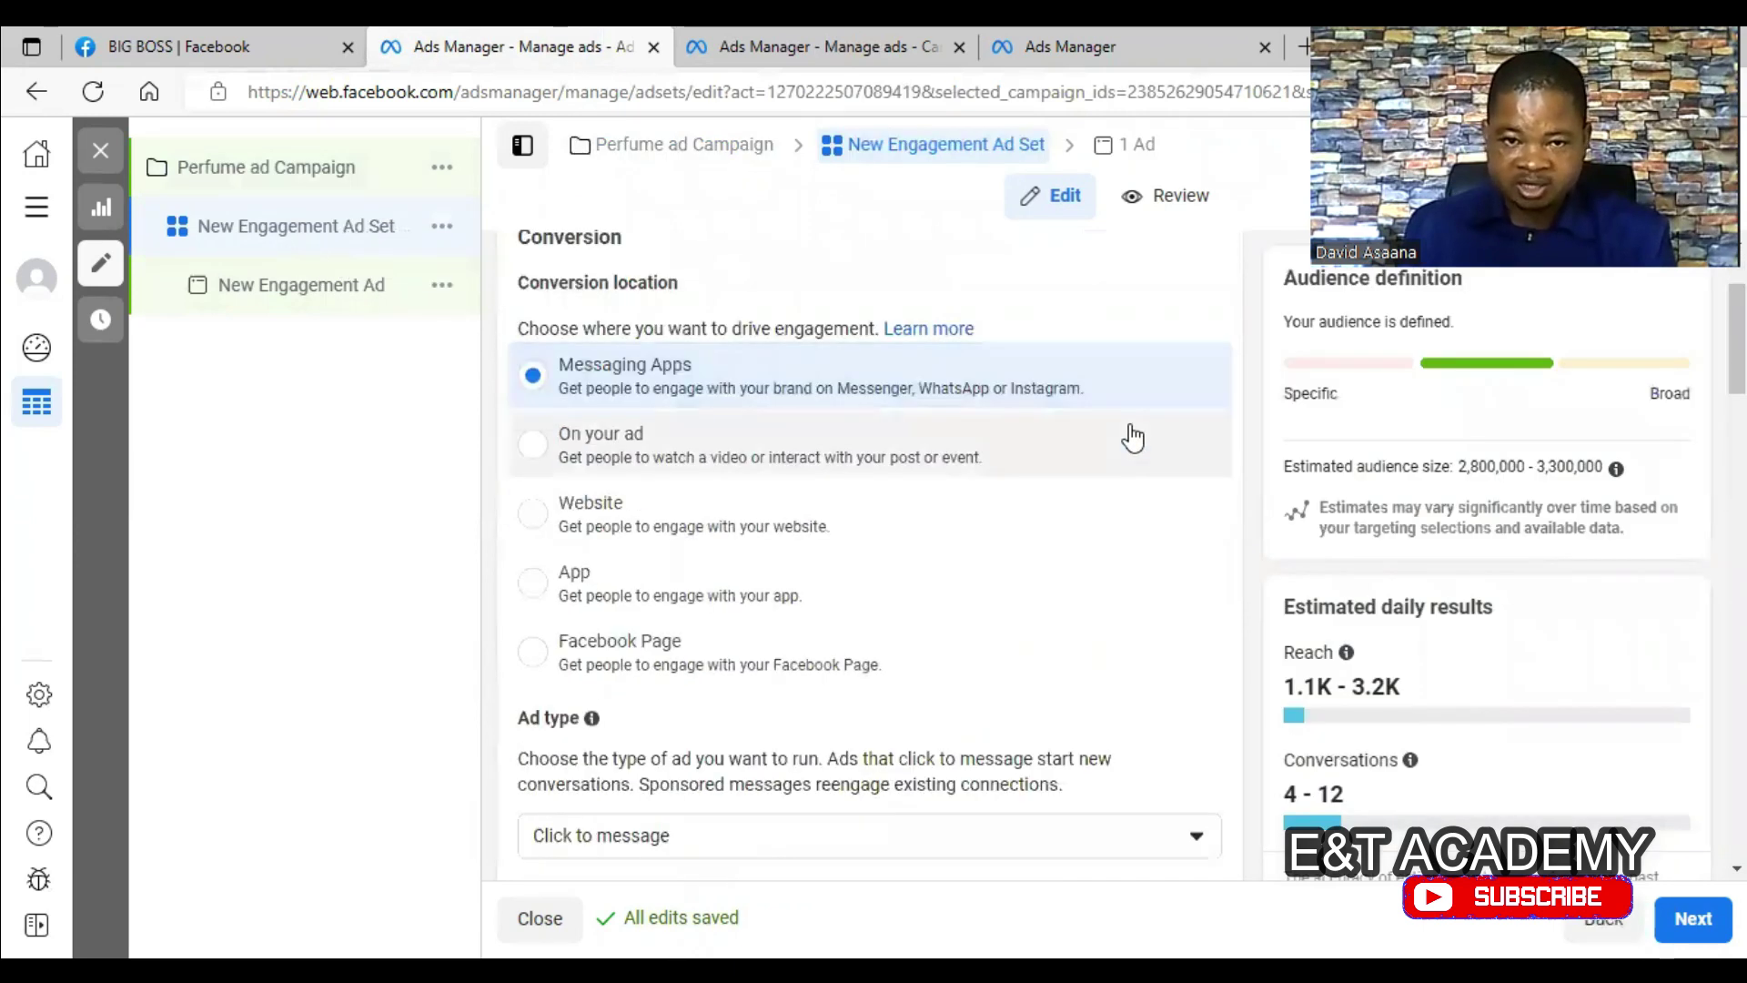
pyautogui.scroll(-6, 1136, 434)
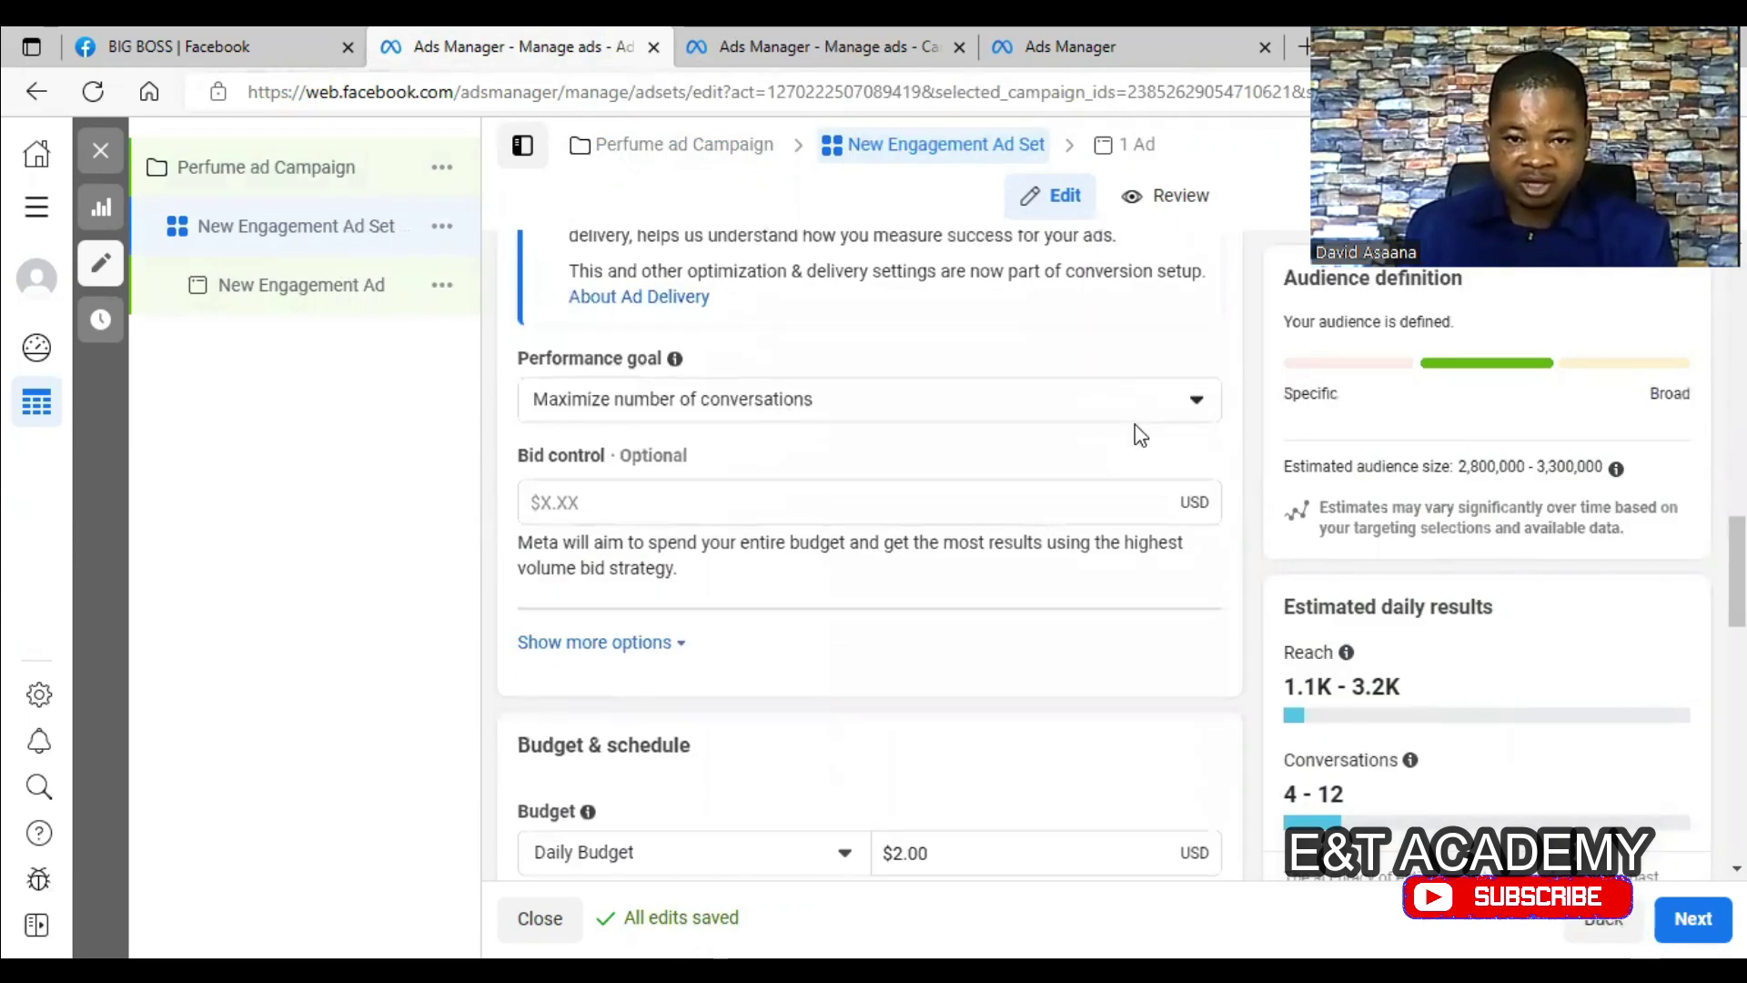
pyautogui.scroll(-3, 1101, 532)
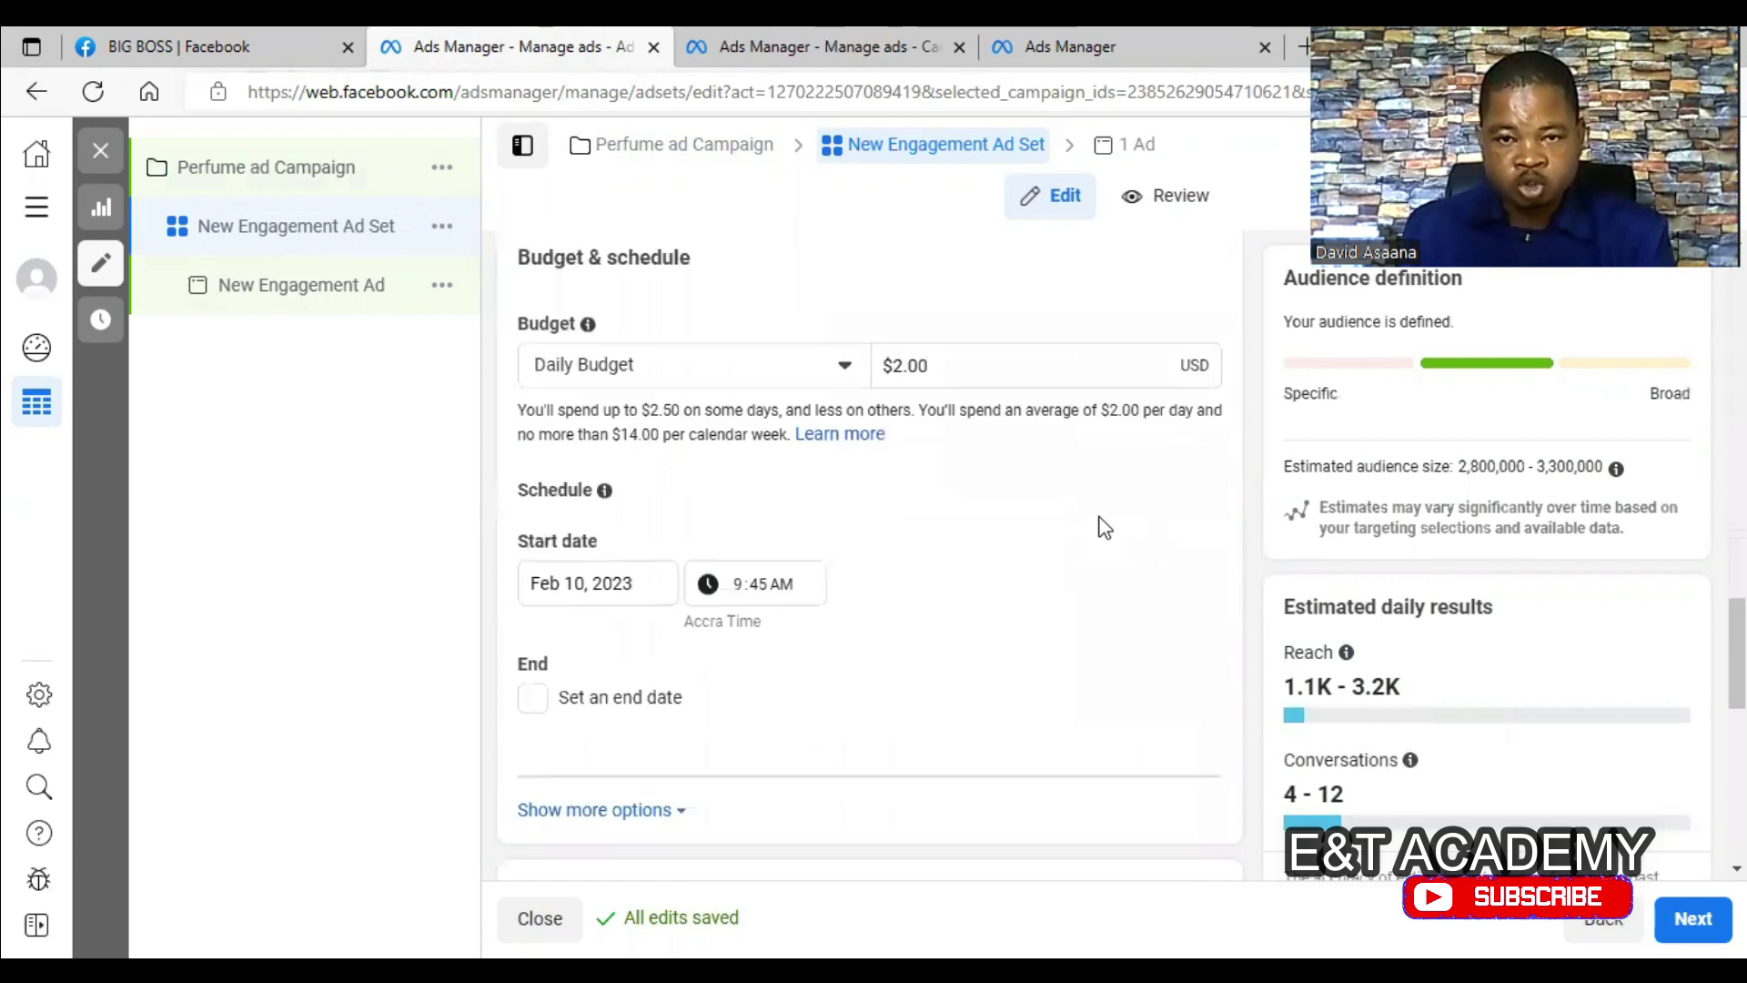
pyautogui.scroll(-10, 1102, 521)
pyautogui.scroll(3, 996, 492)
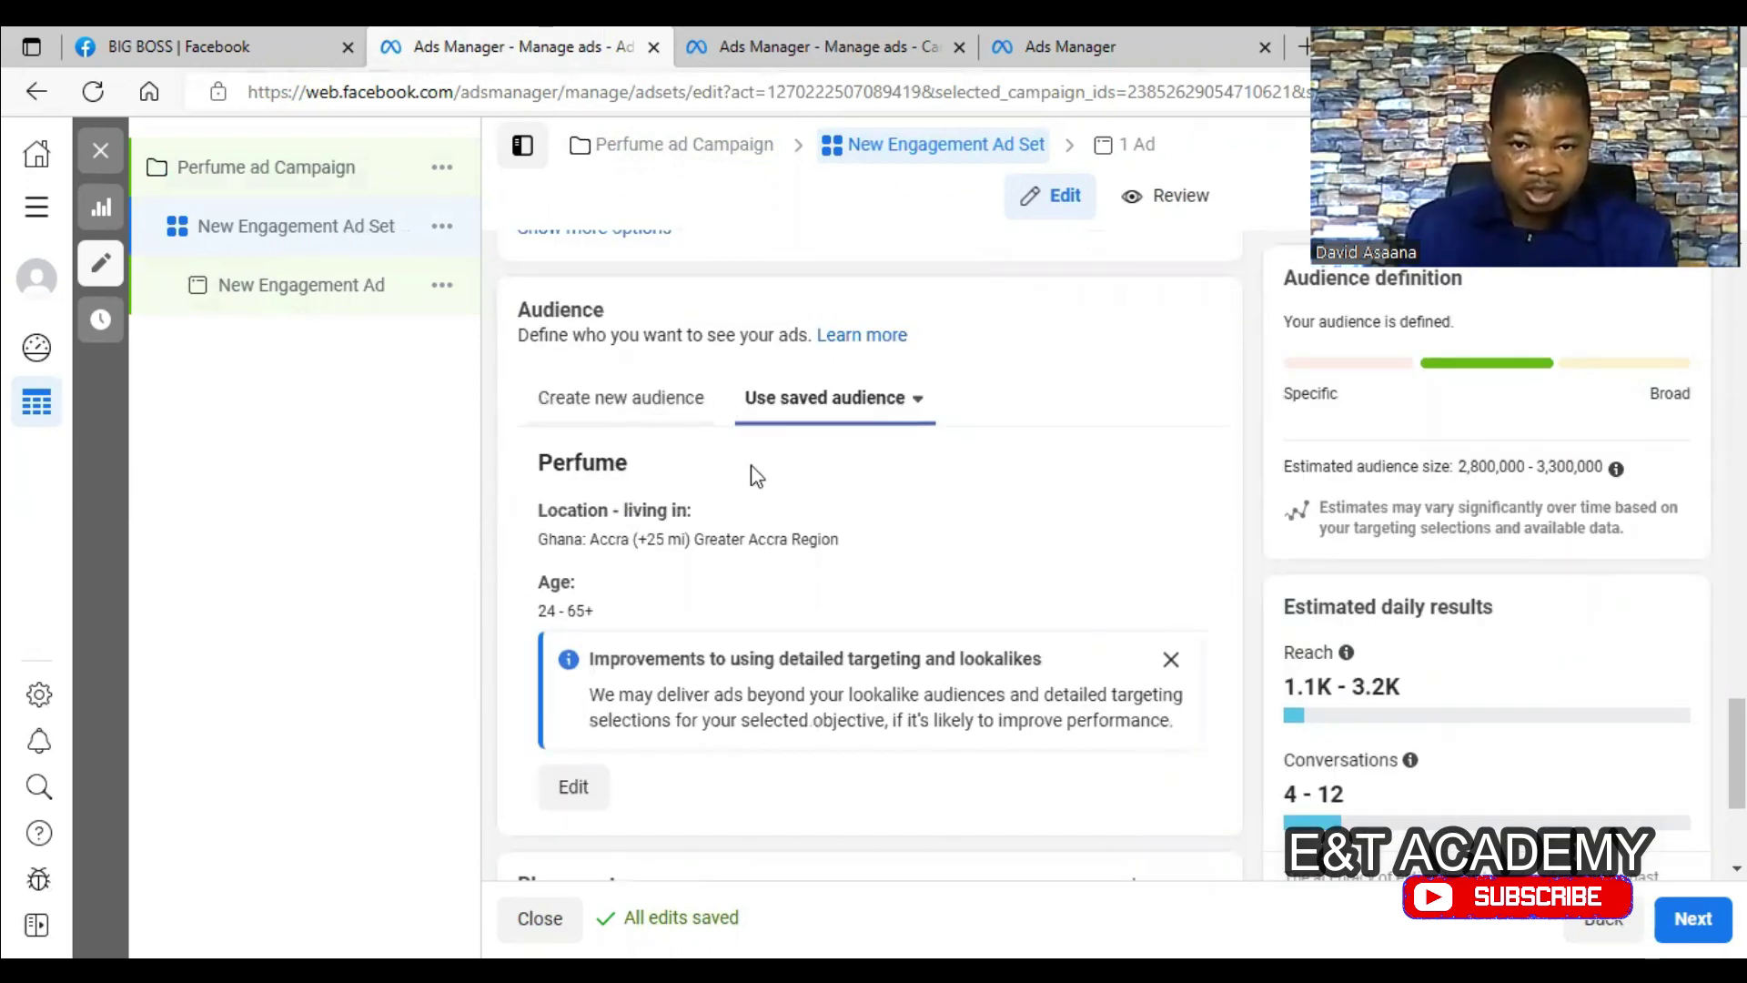
# - Open the saved Perfume audience in the Edit Audience dialog
pyautogui.click(577, 787)
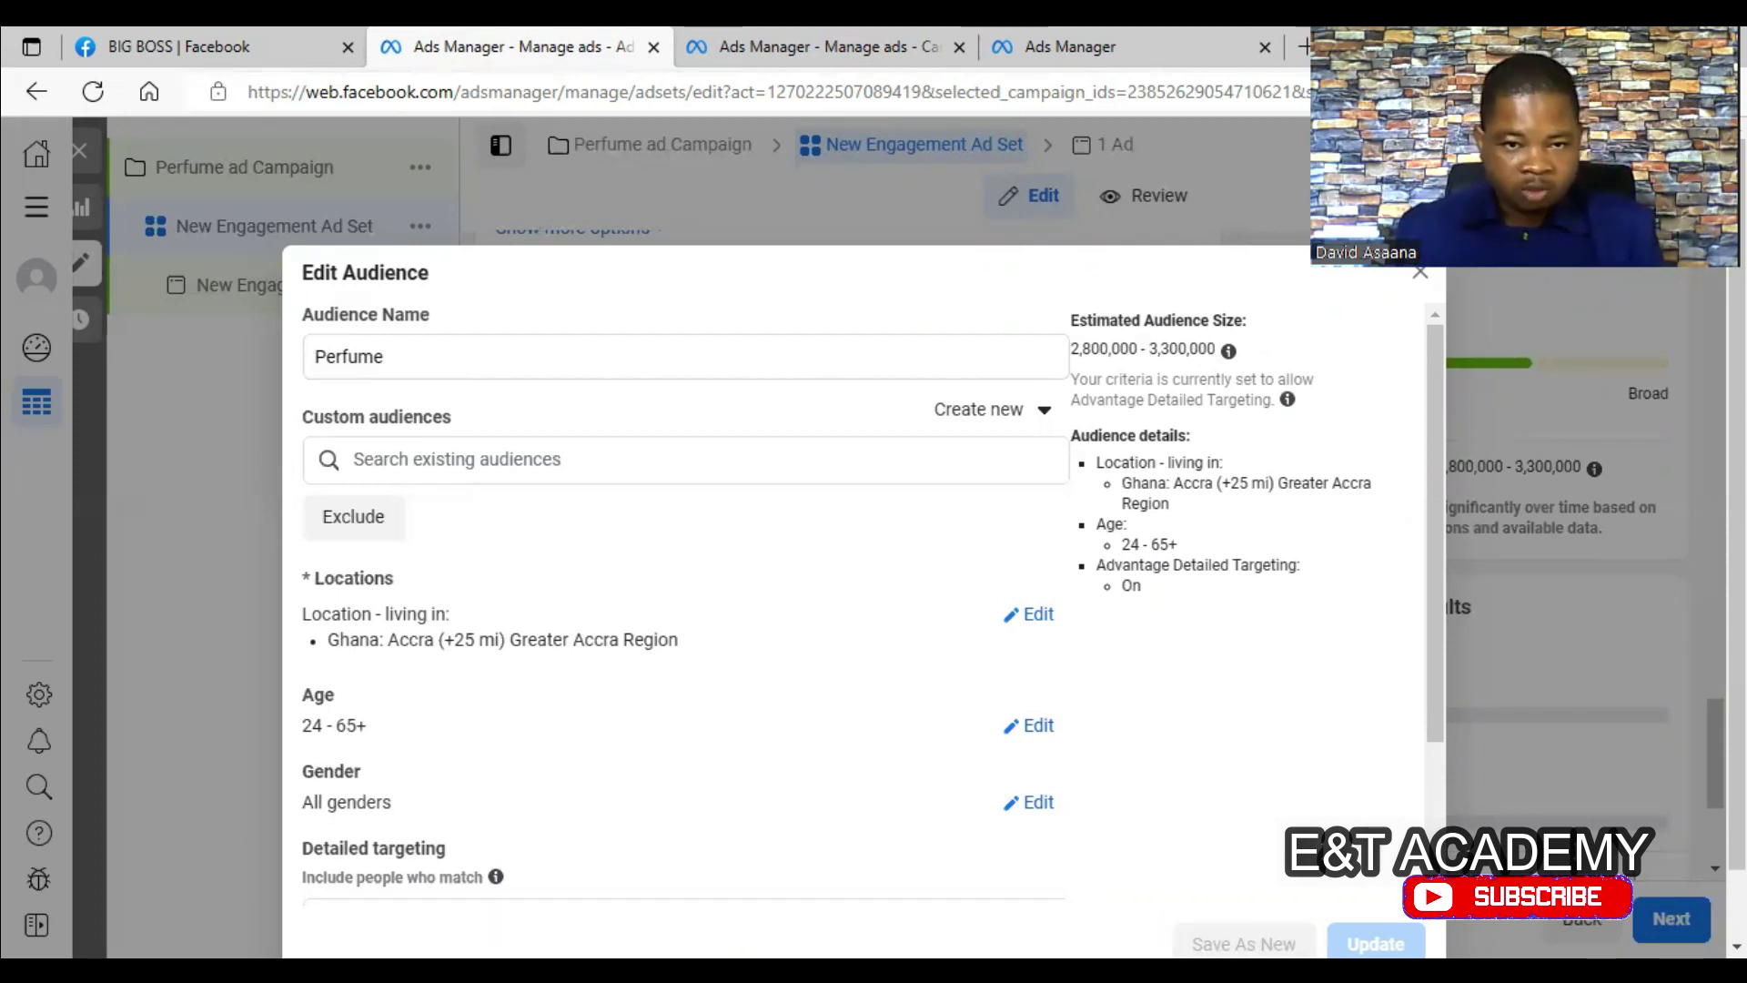
# - Expand the Accra +25 mi location settings and start a detailed targeting search
pyautogui.click(1032, 617)
pyautogui.scroll(-2, 874, 639)
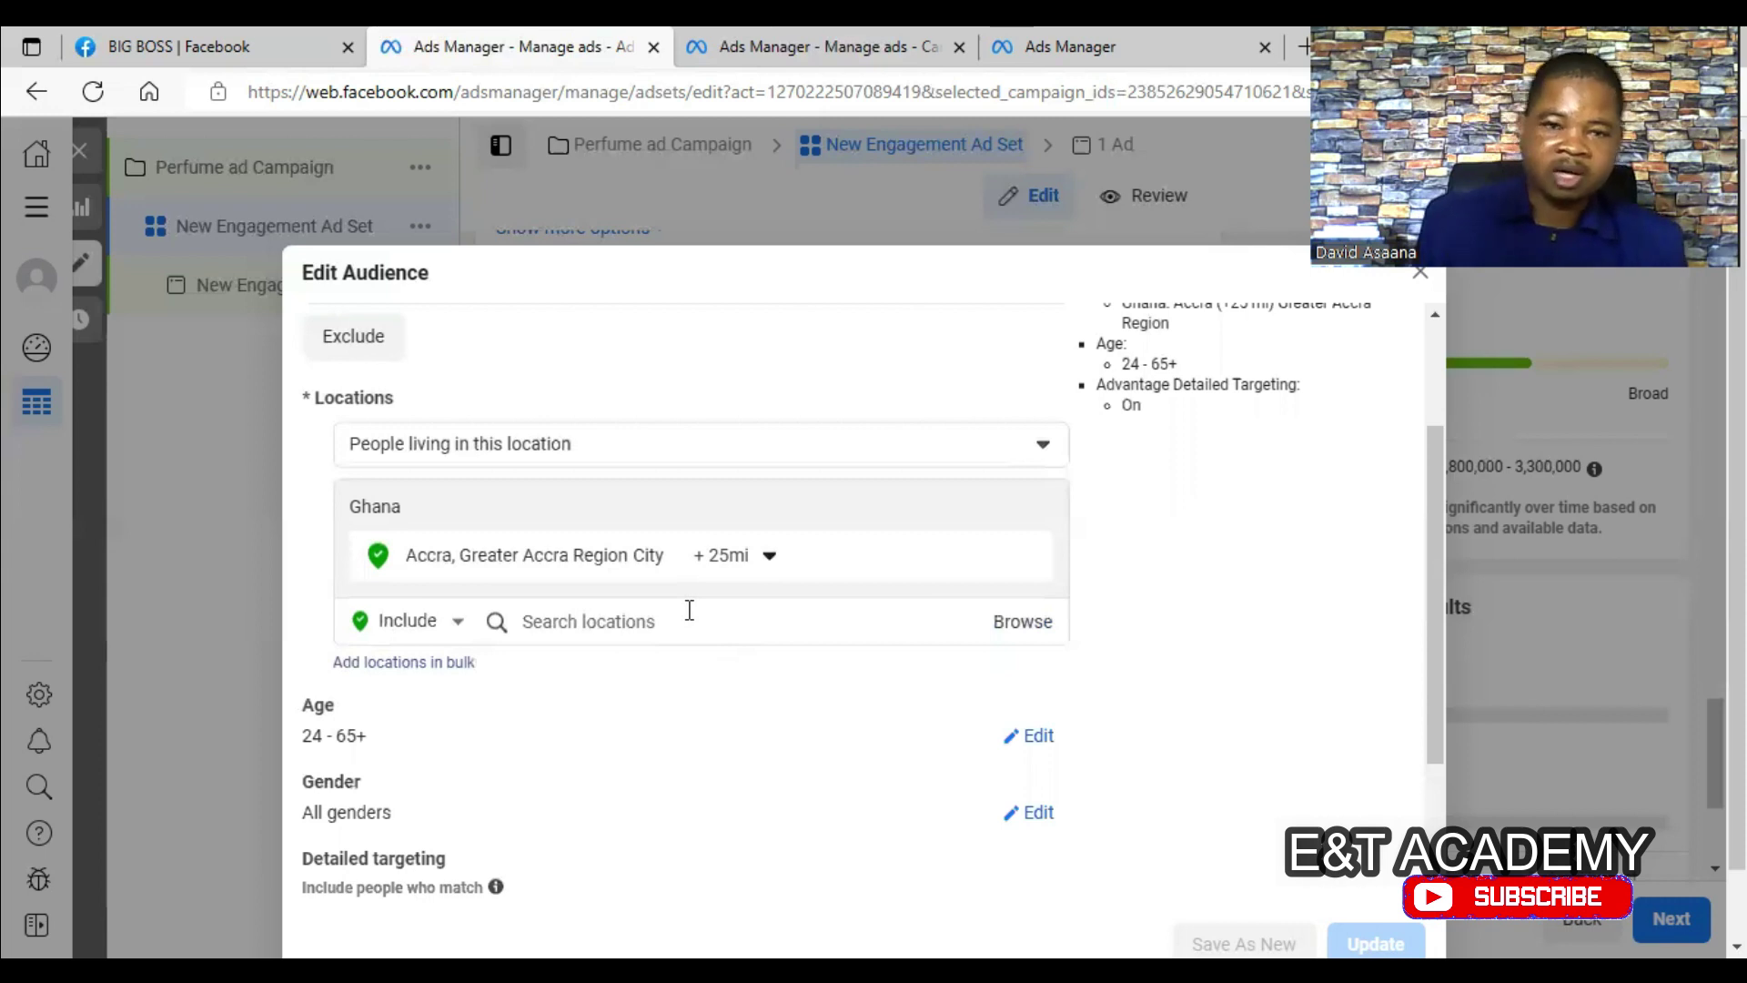
pyautogui.scroll(-3, 1256, 542)
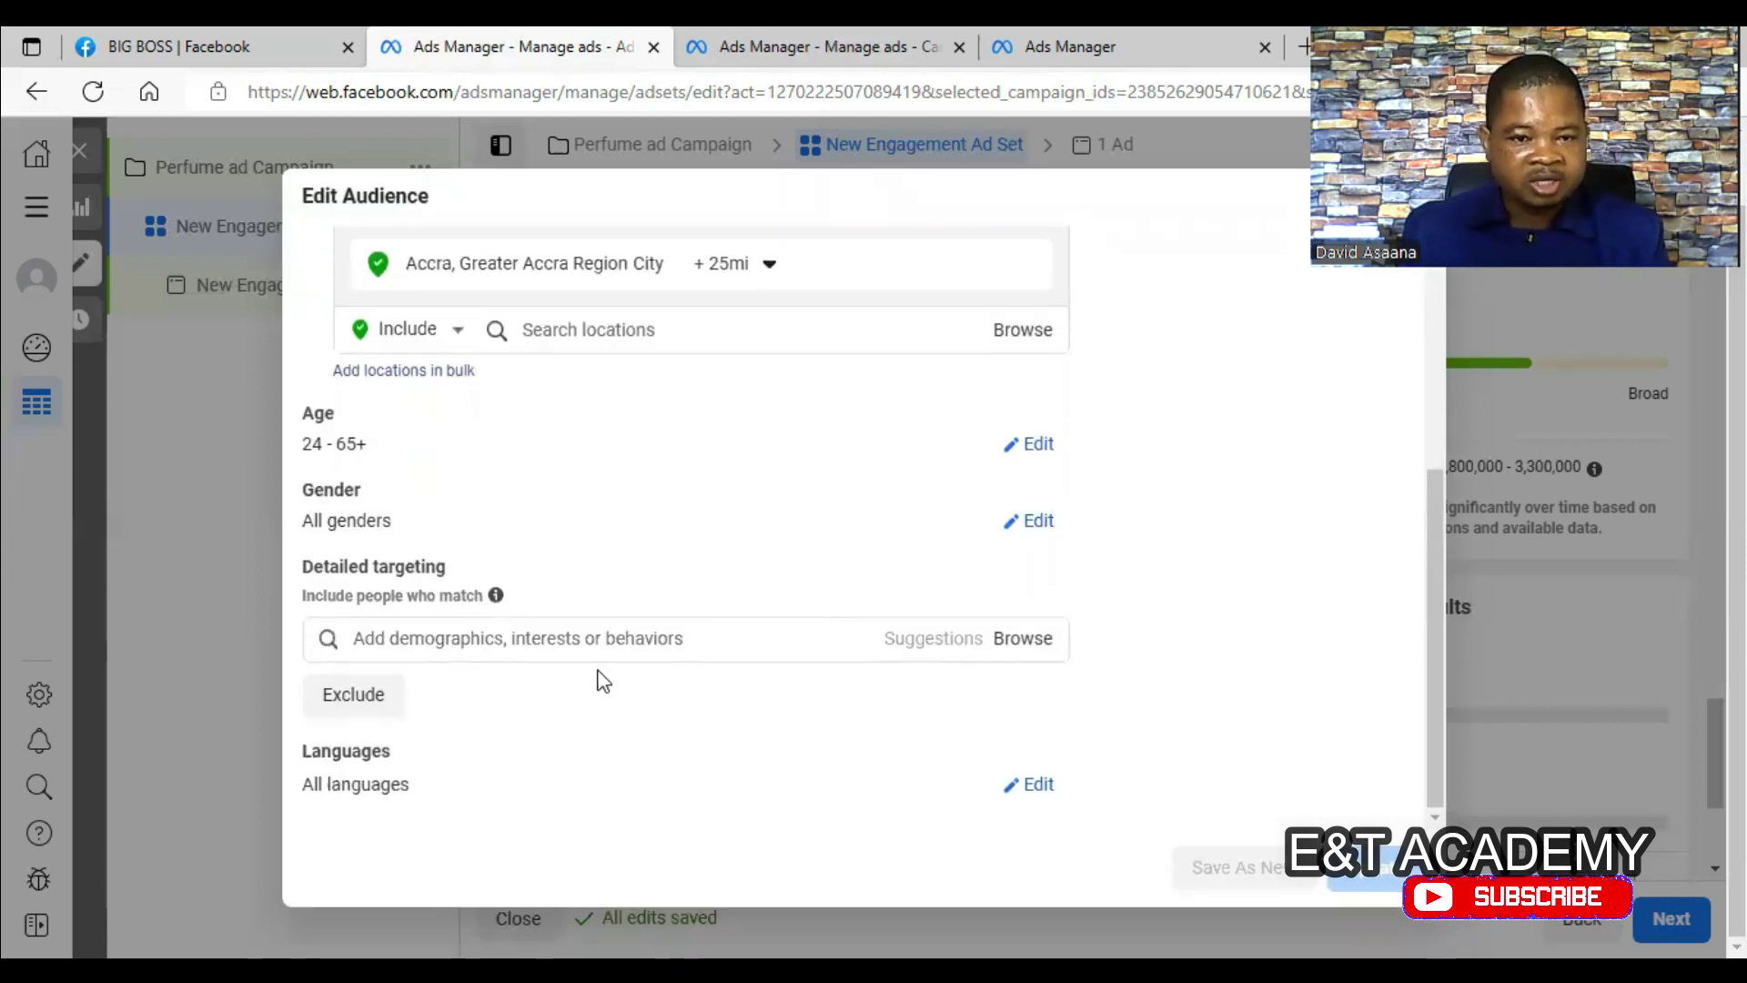
pyautogui.click(671, 639)
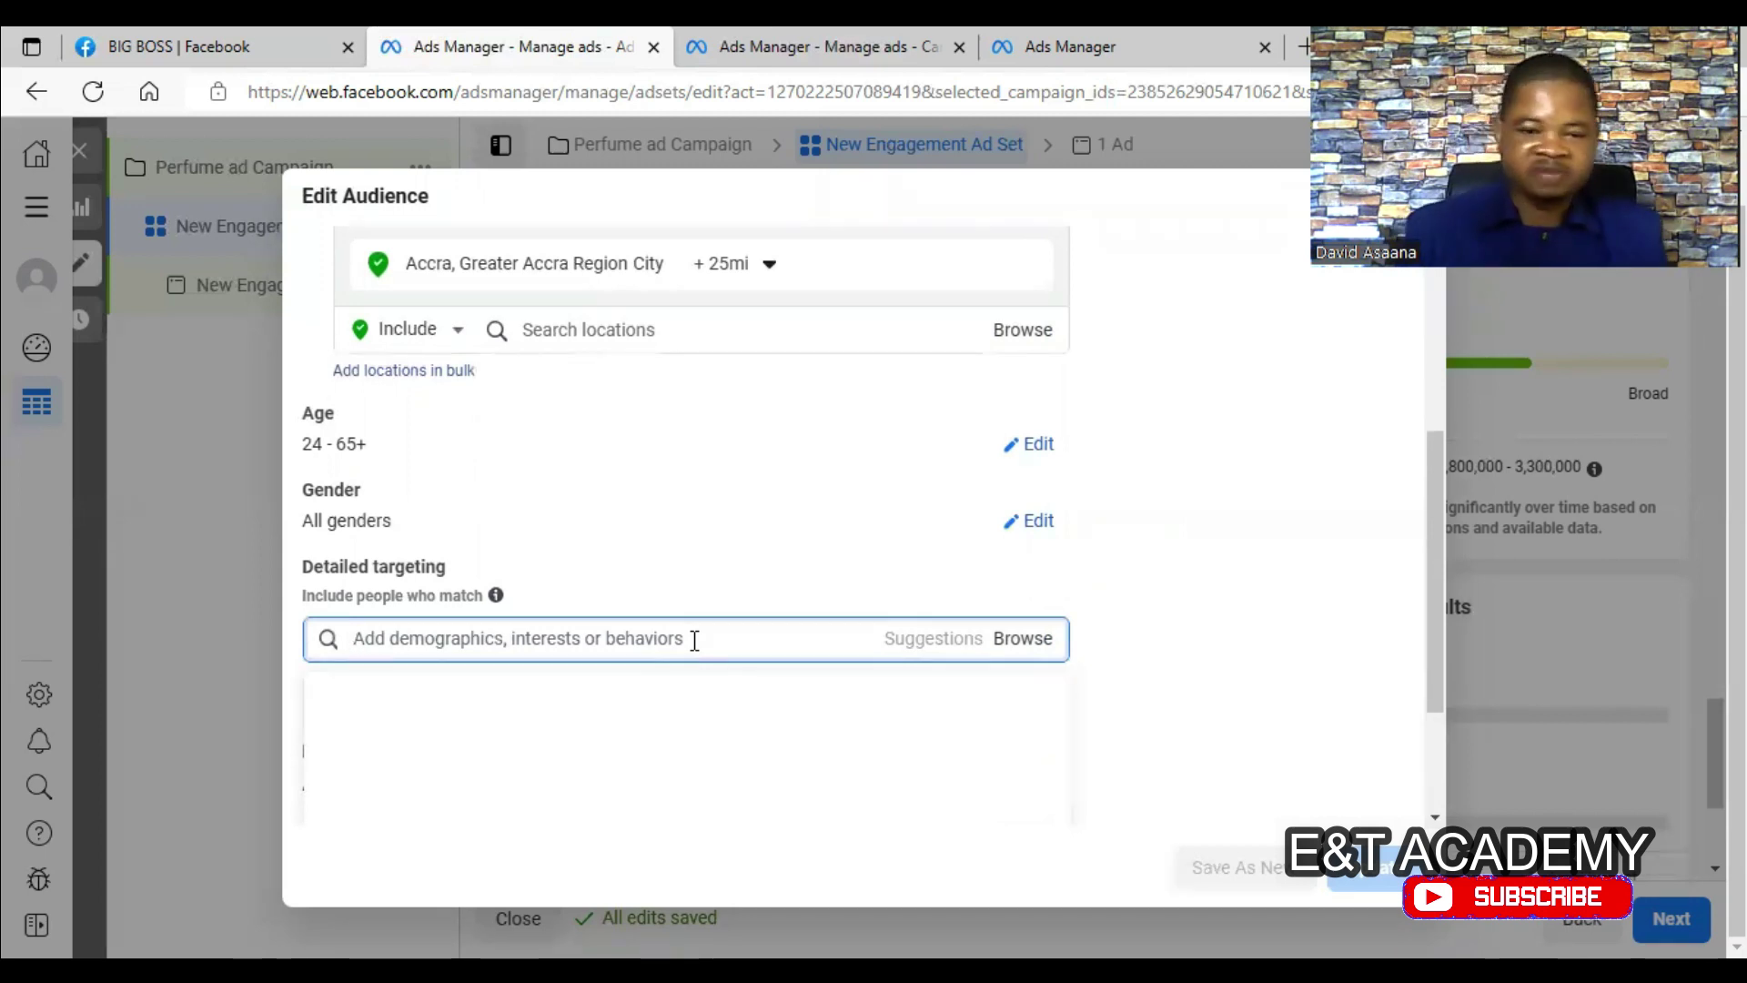
# - Search detailed targeting for 'cosmetics', correcting the misspelled 'cosmetis'
pyautogui.write('co')
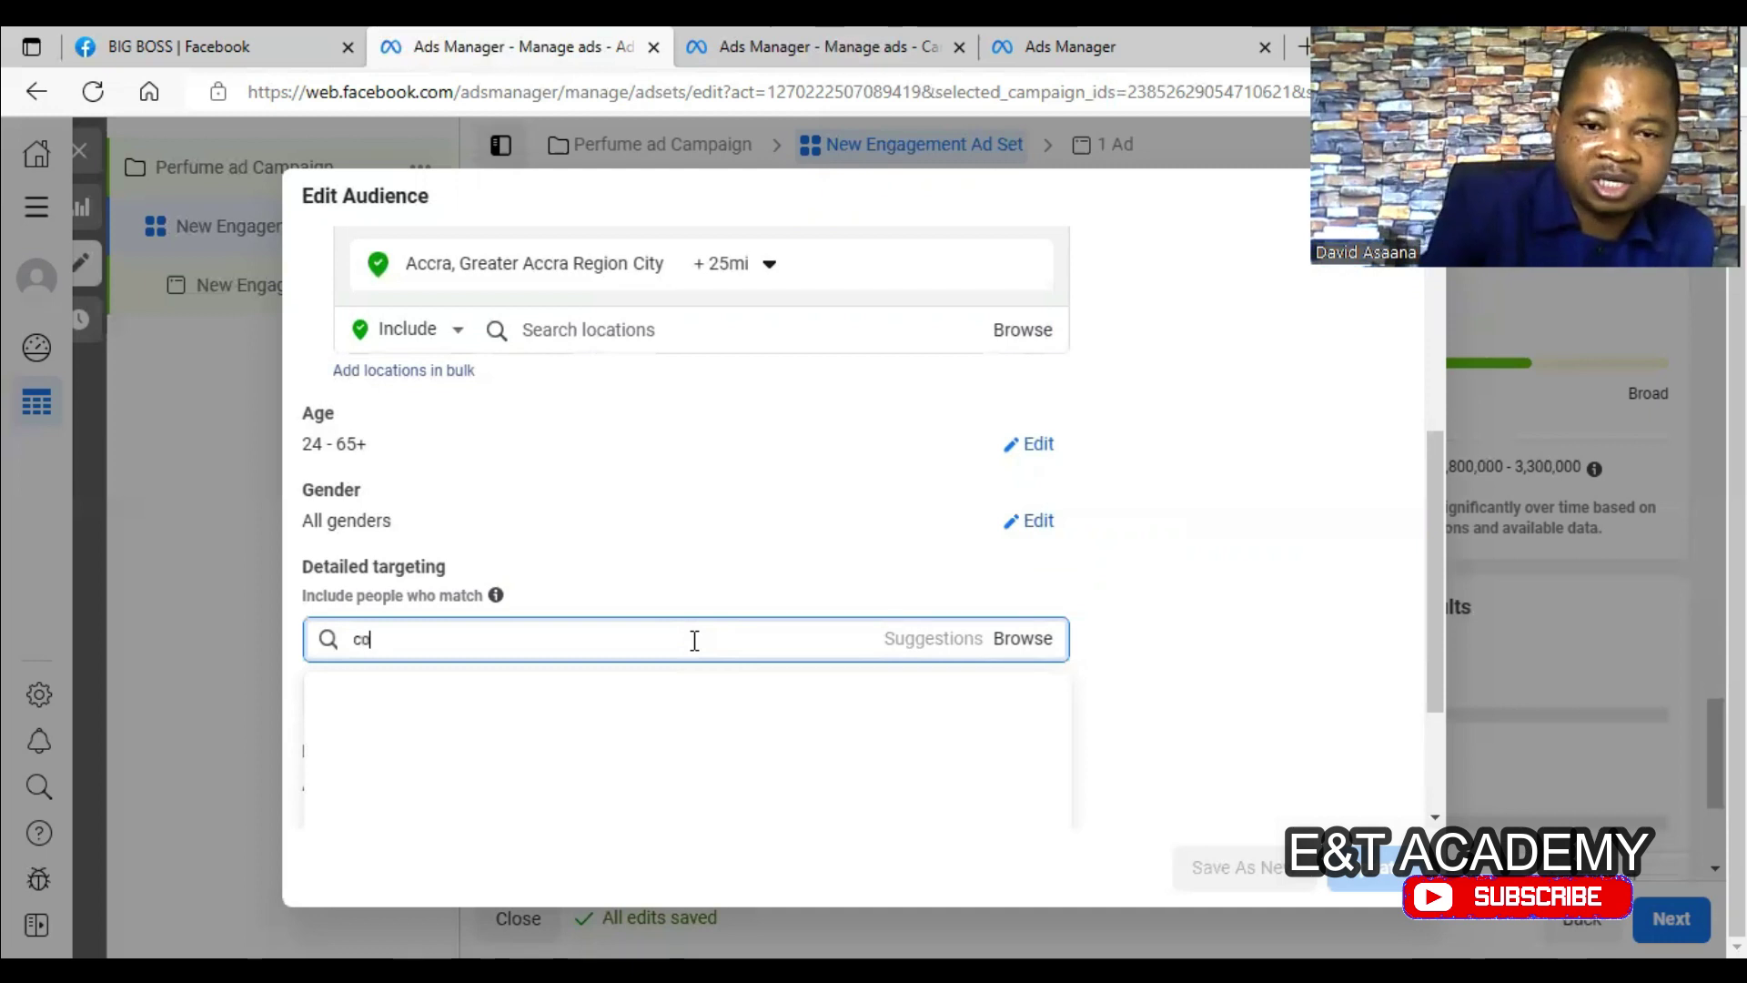
pyautogui.write('sm')
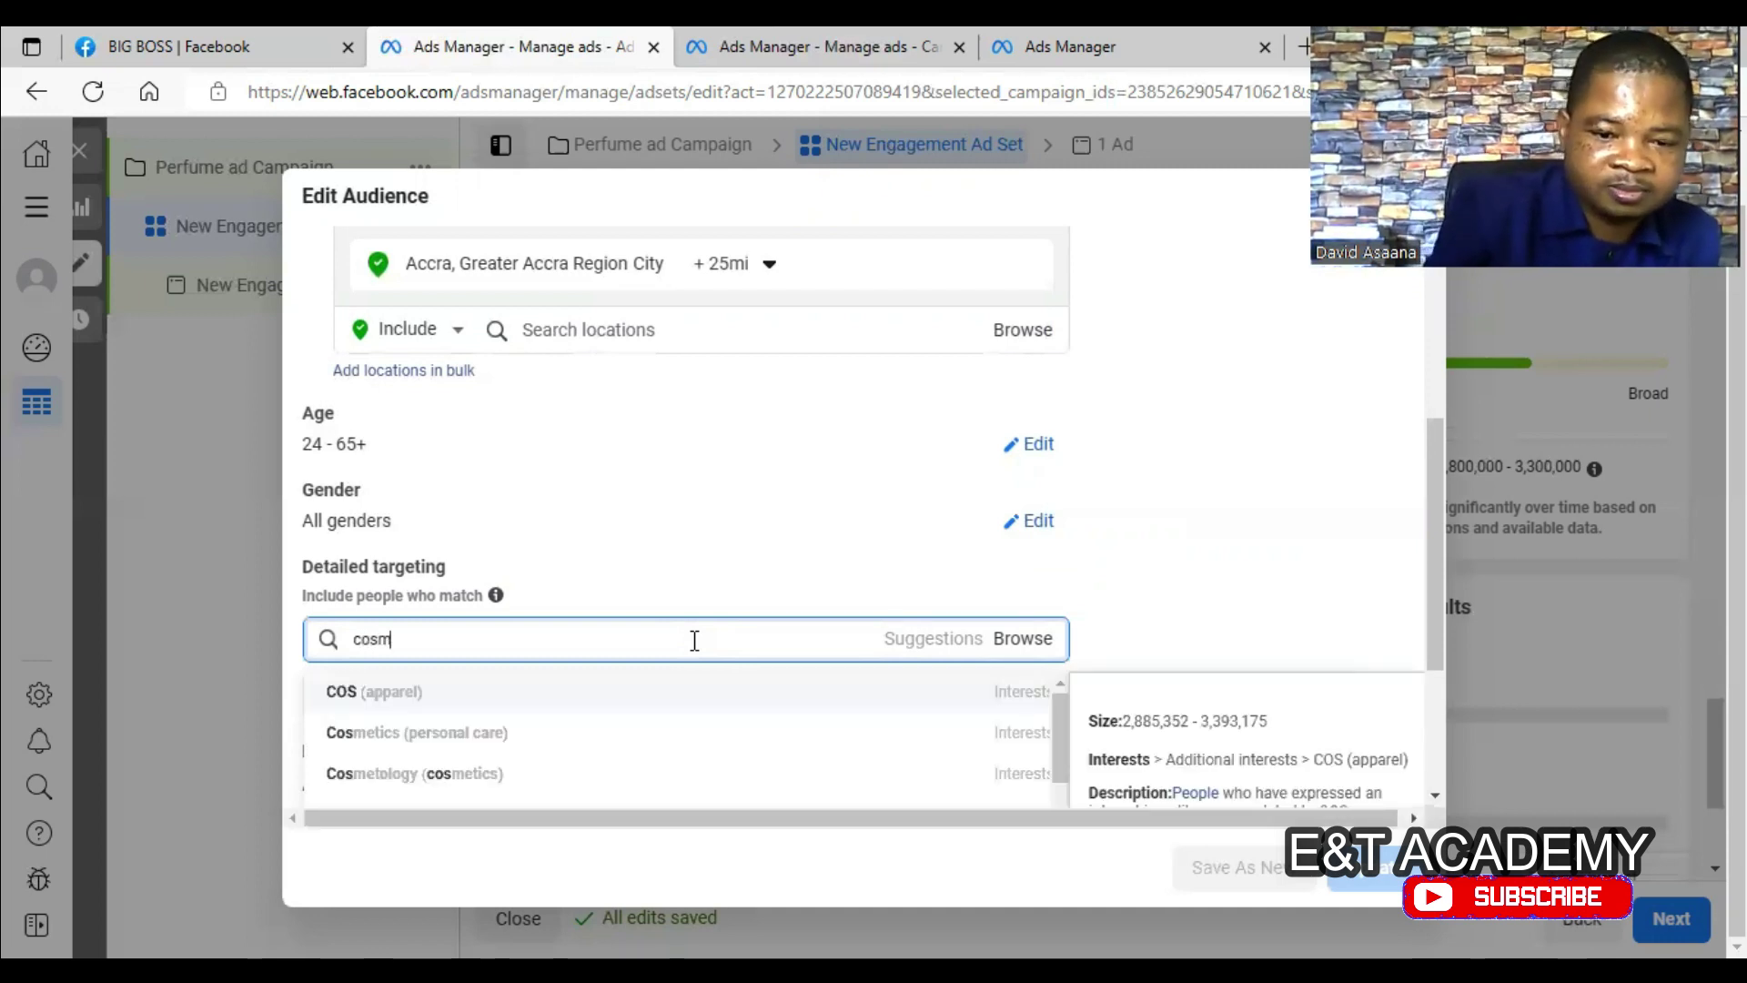
pyautogui.write('etis')
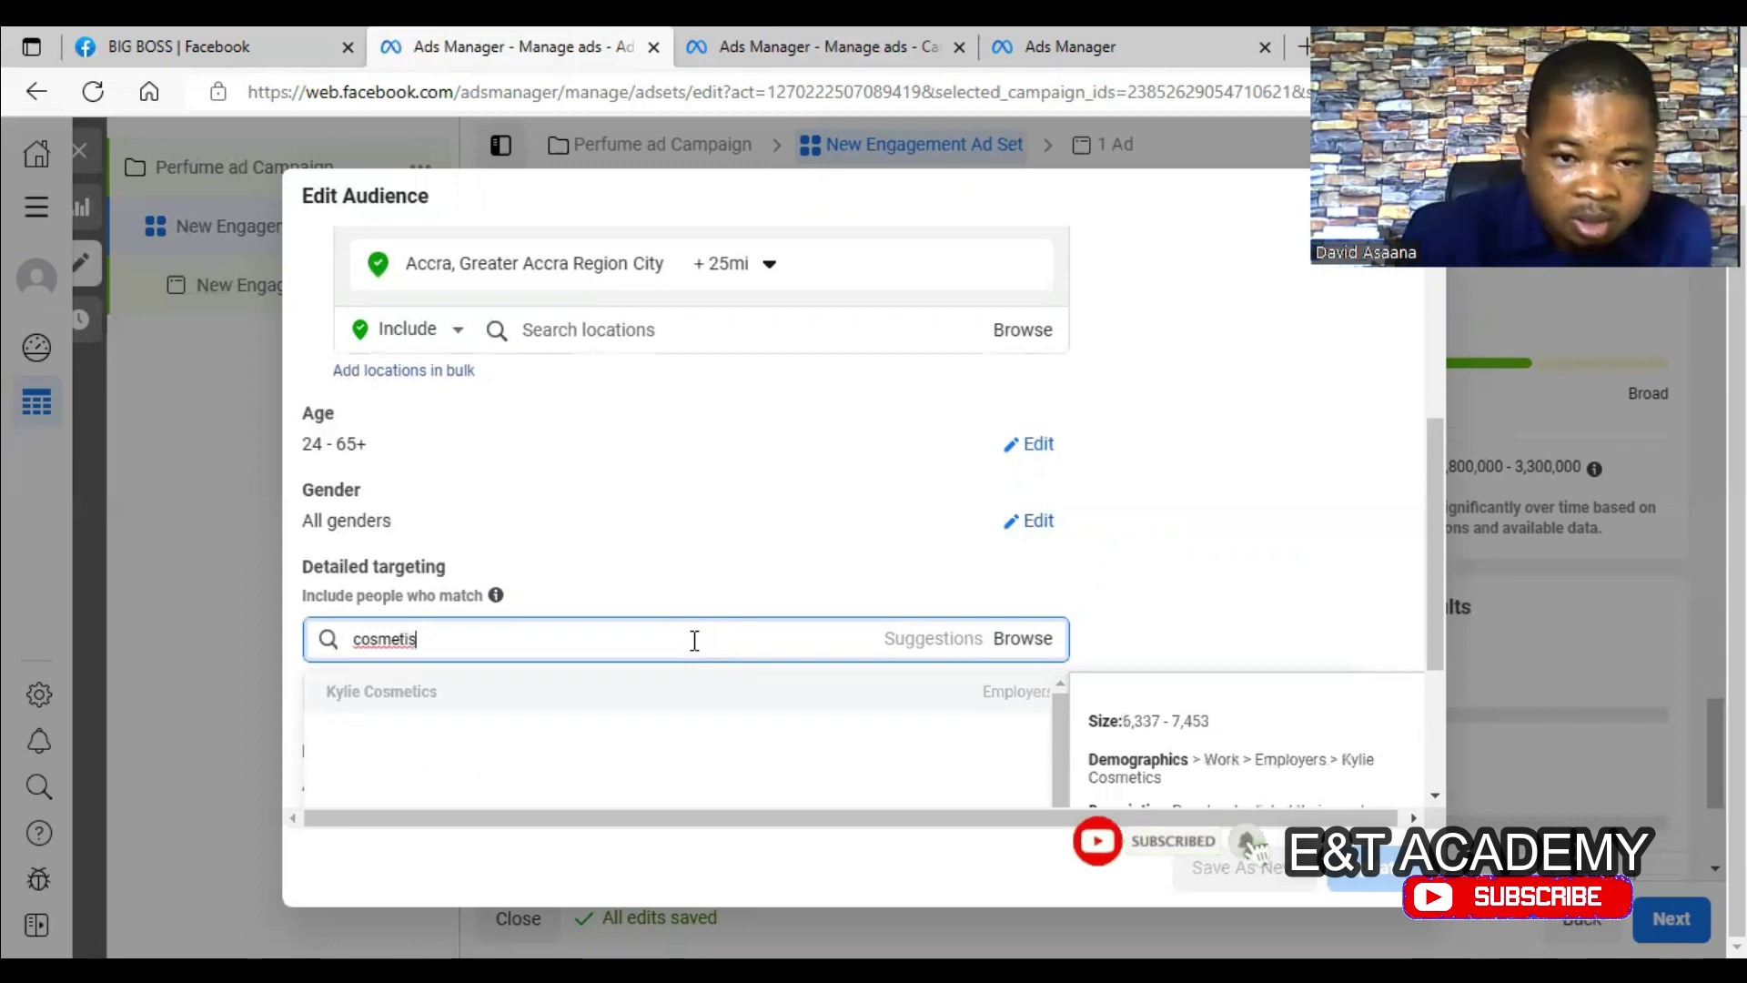
pyautogui.press('BackSpace')
pyautogui.press('BackSpace')
pyautogui.write('ics')
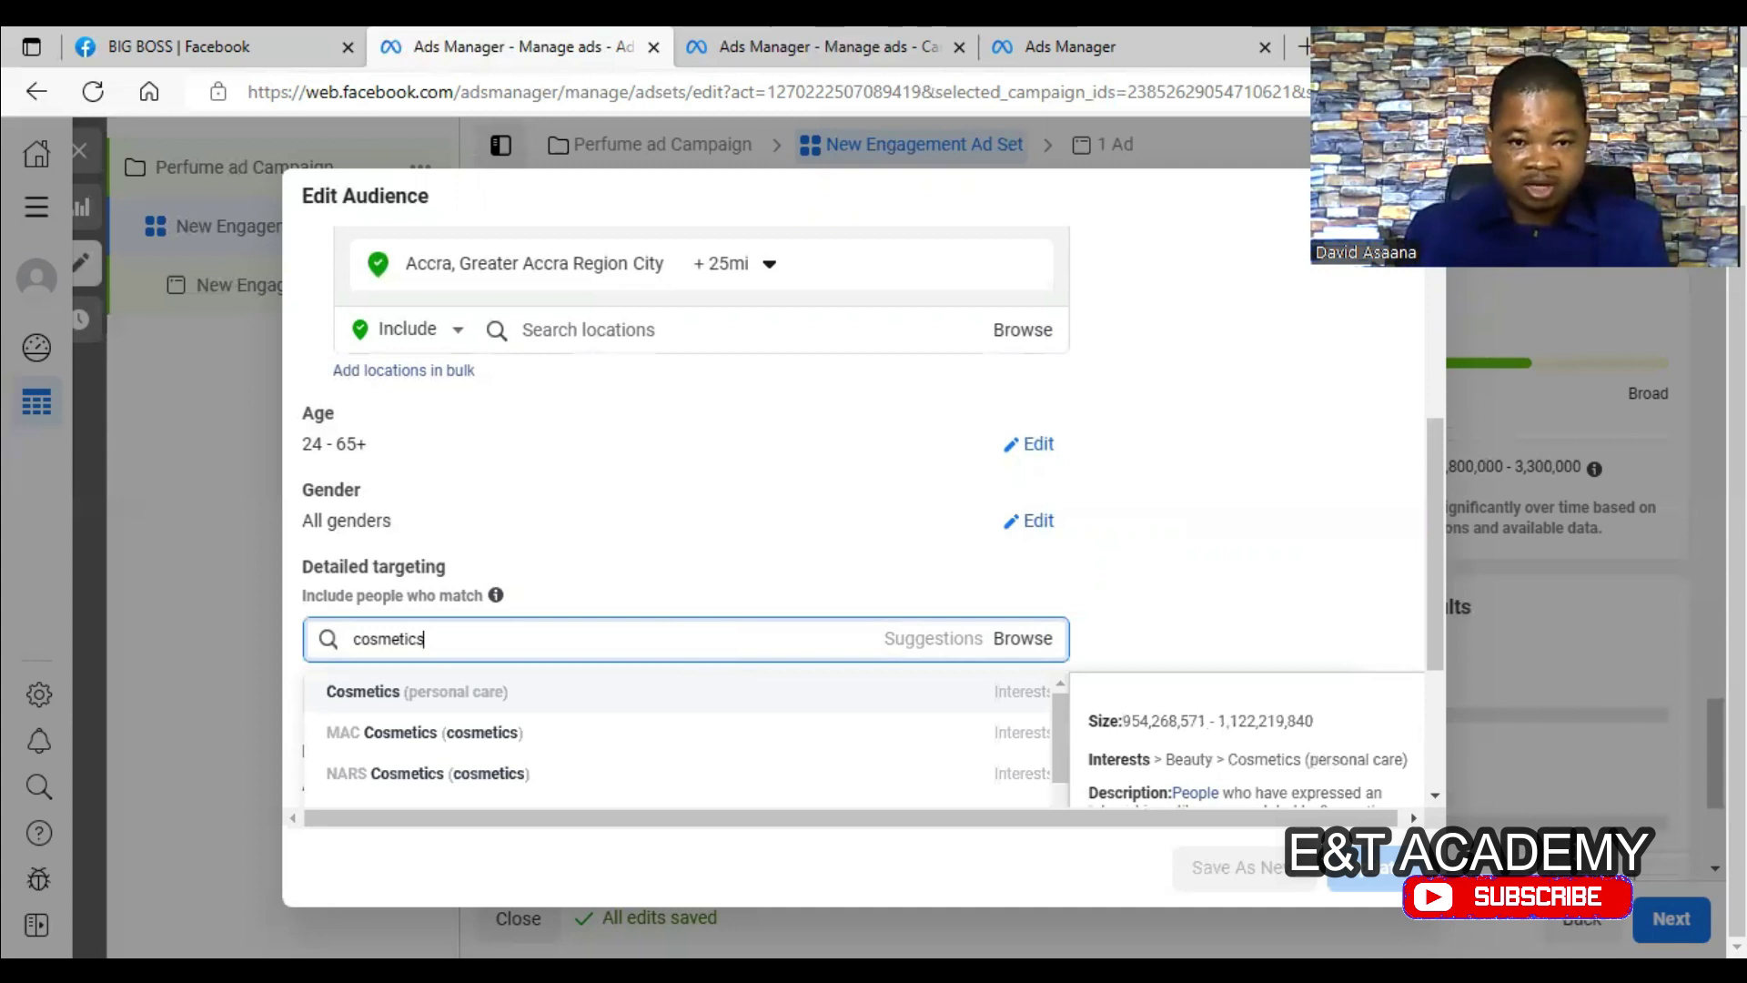
pyautogui.scroll(2, 788, 719)
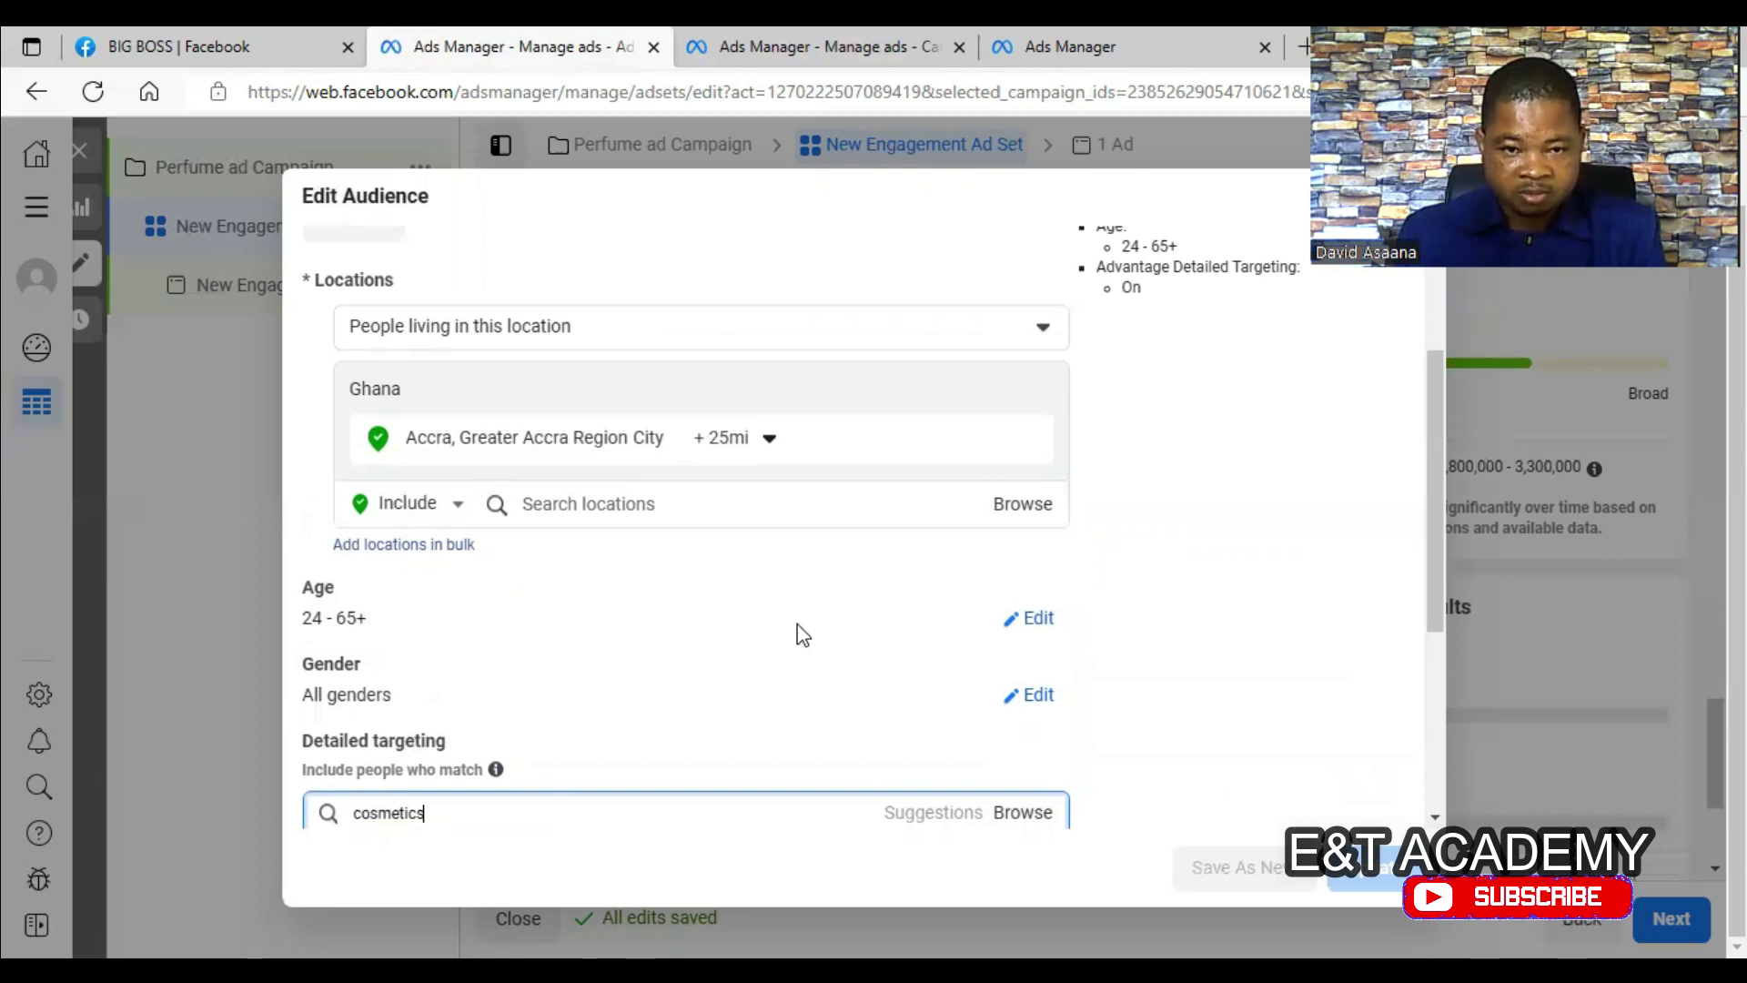
pyautogui.scroll(-2, 803, 634)
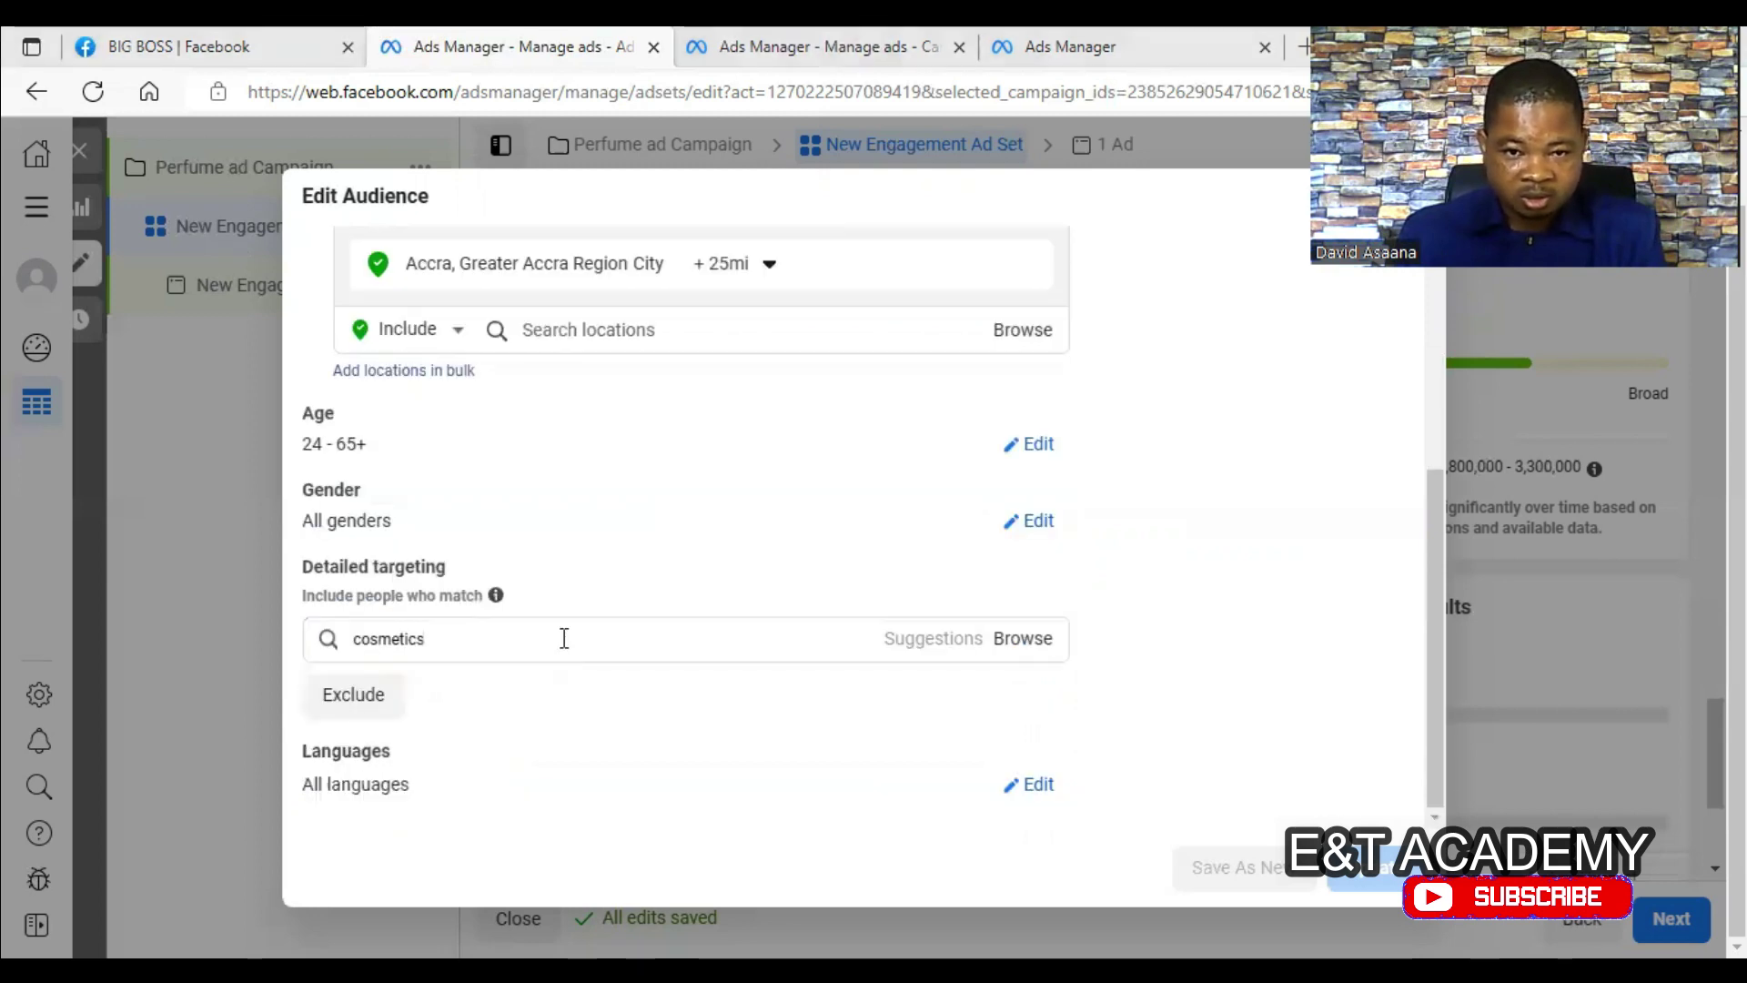
# - Browse the suggested cosmetics interests and brands, then dismiss them without adding any
pyautogui.doubleClick(511, 651)
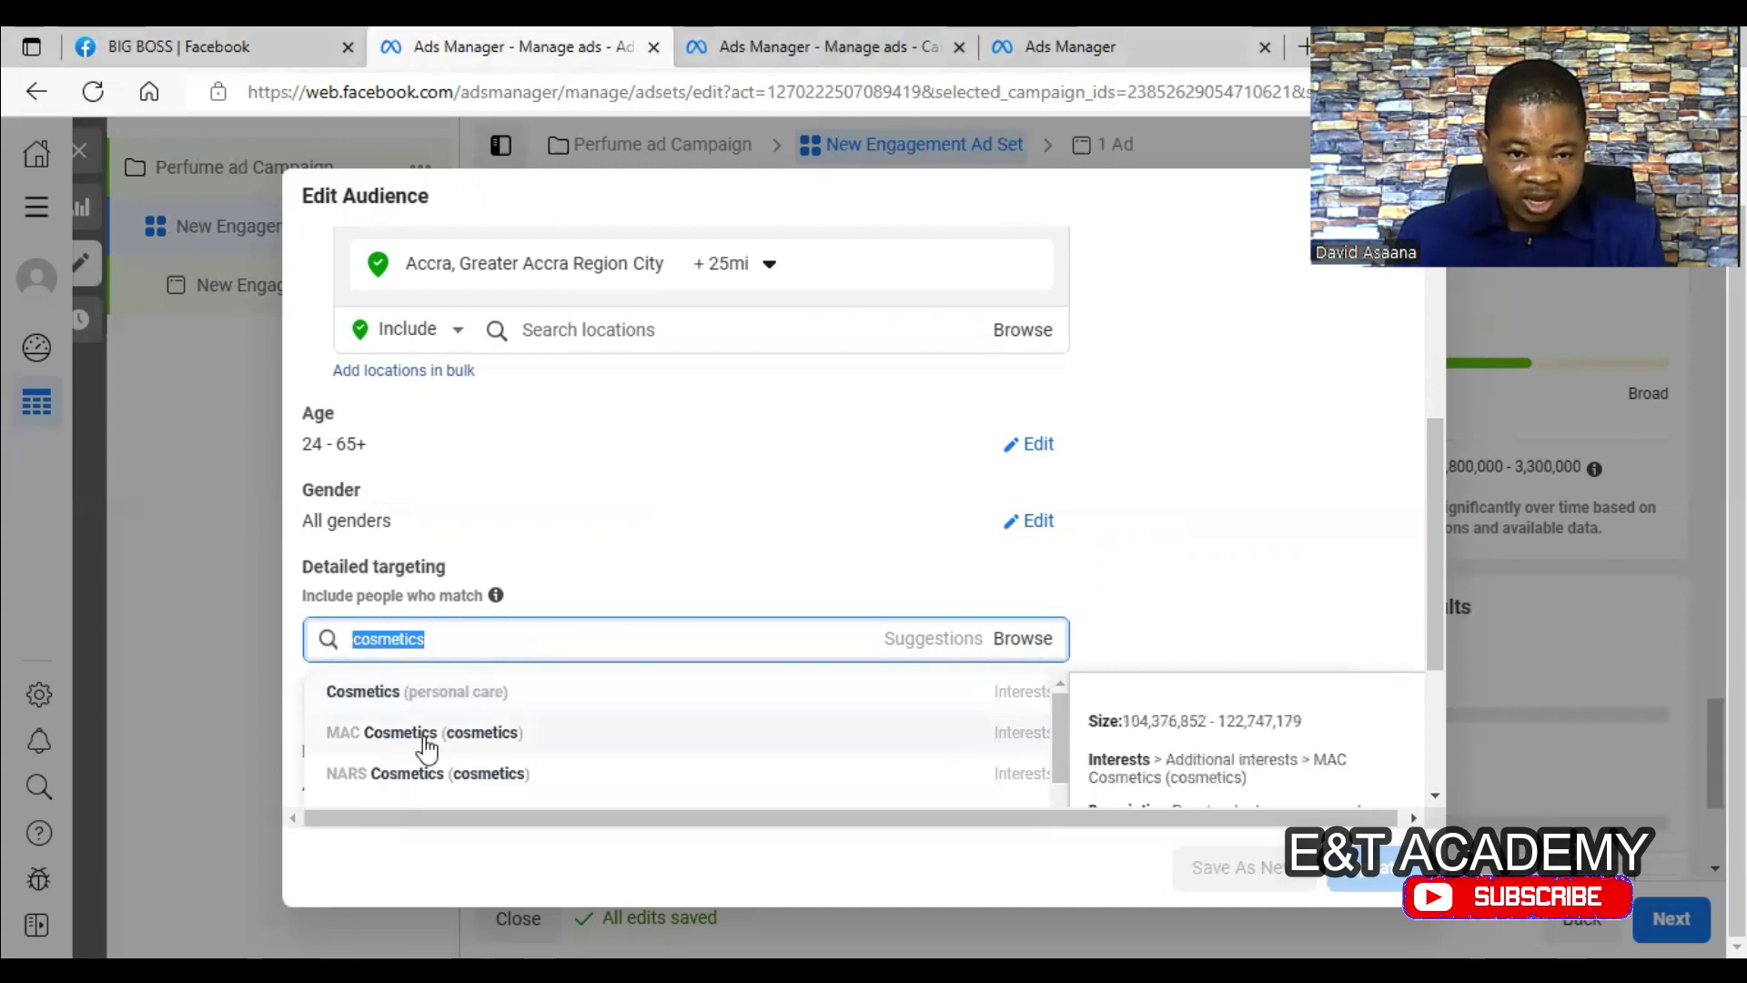
pyautogui.scroll(-2, 437, 765)
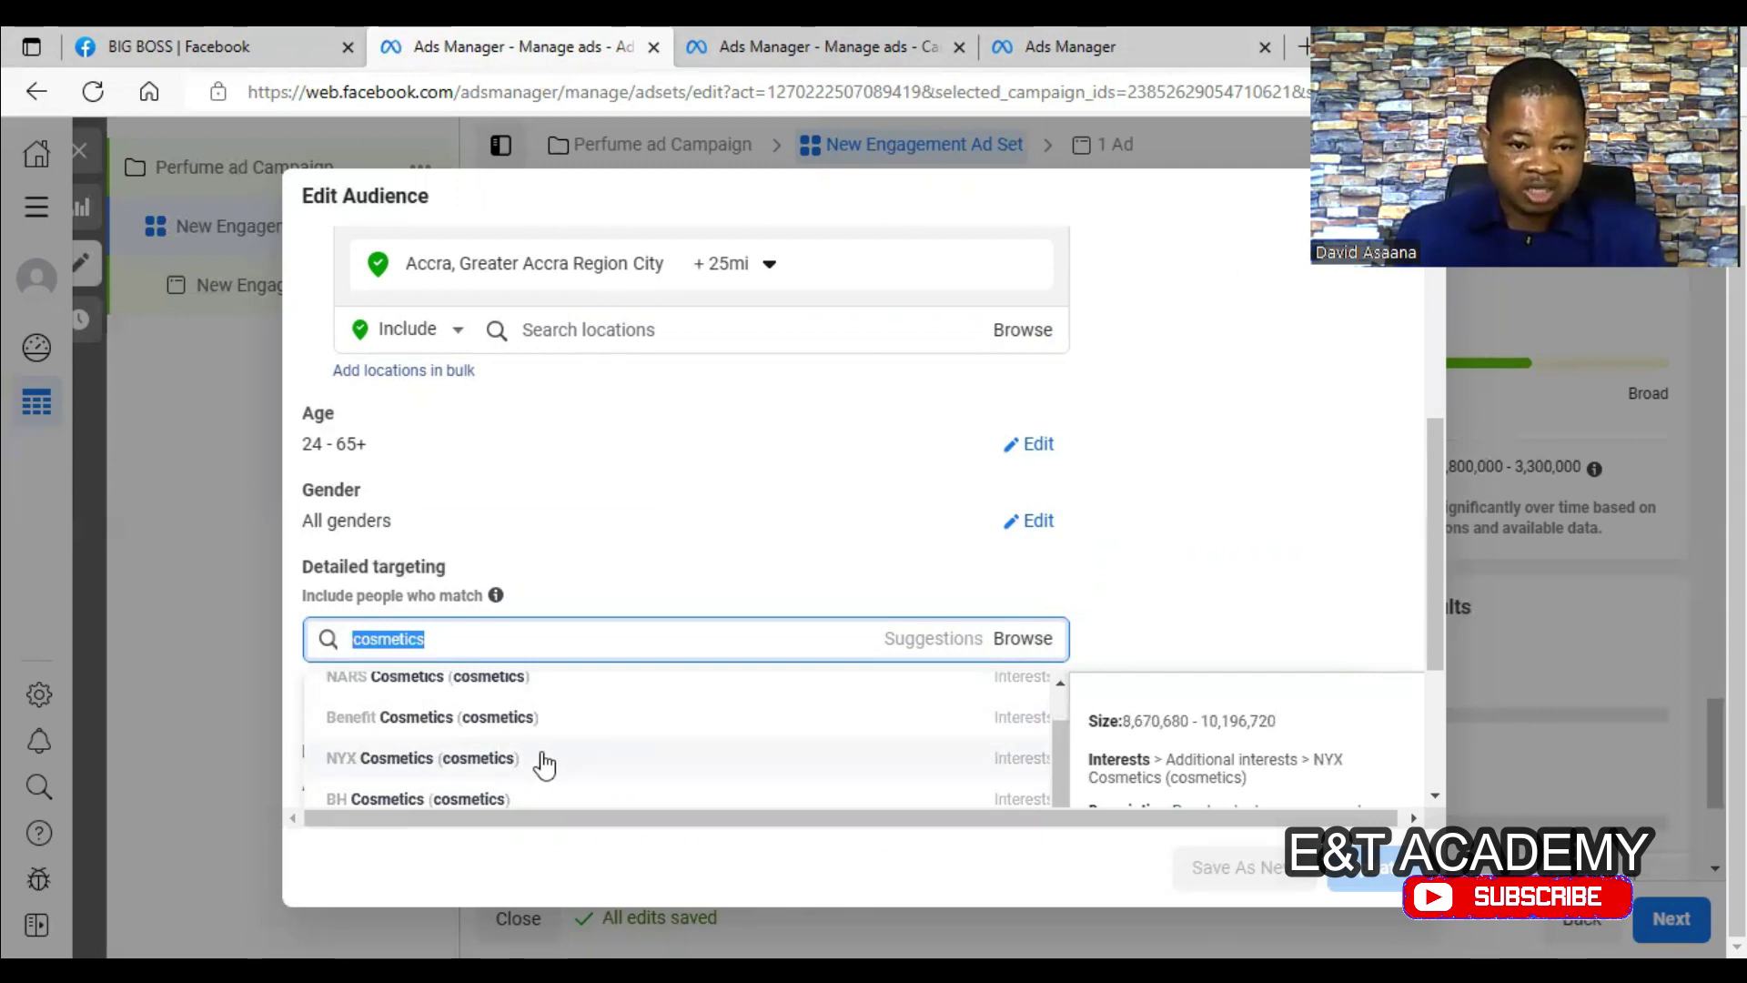
pyautogui.scroll(2, 545, 767)
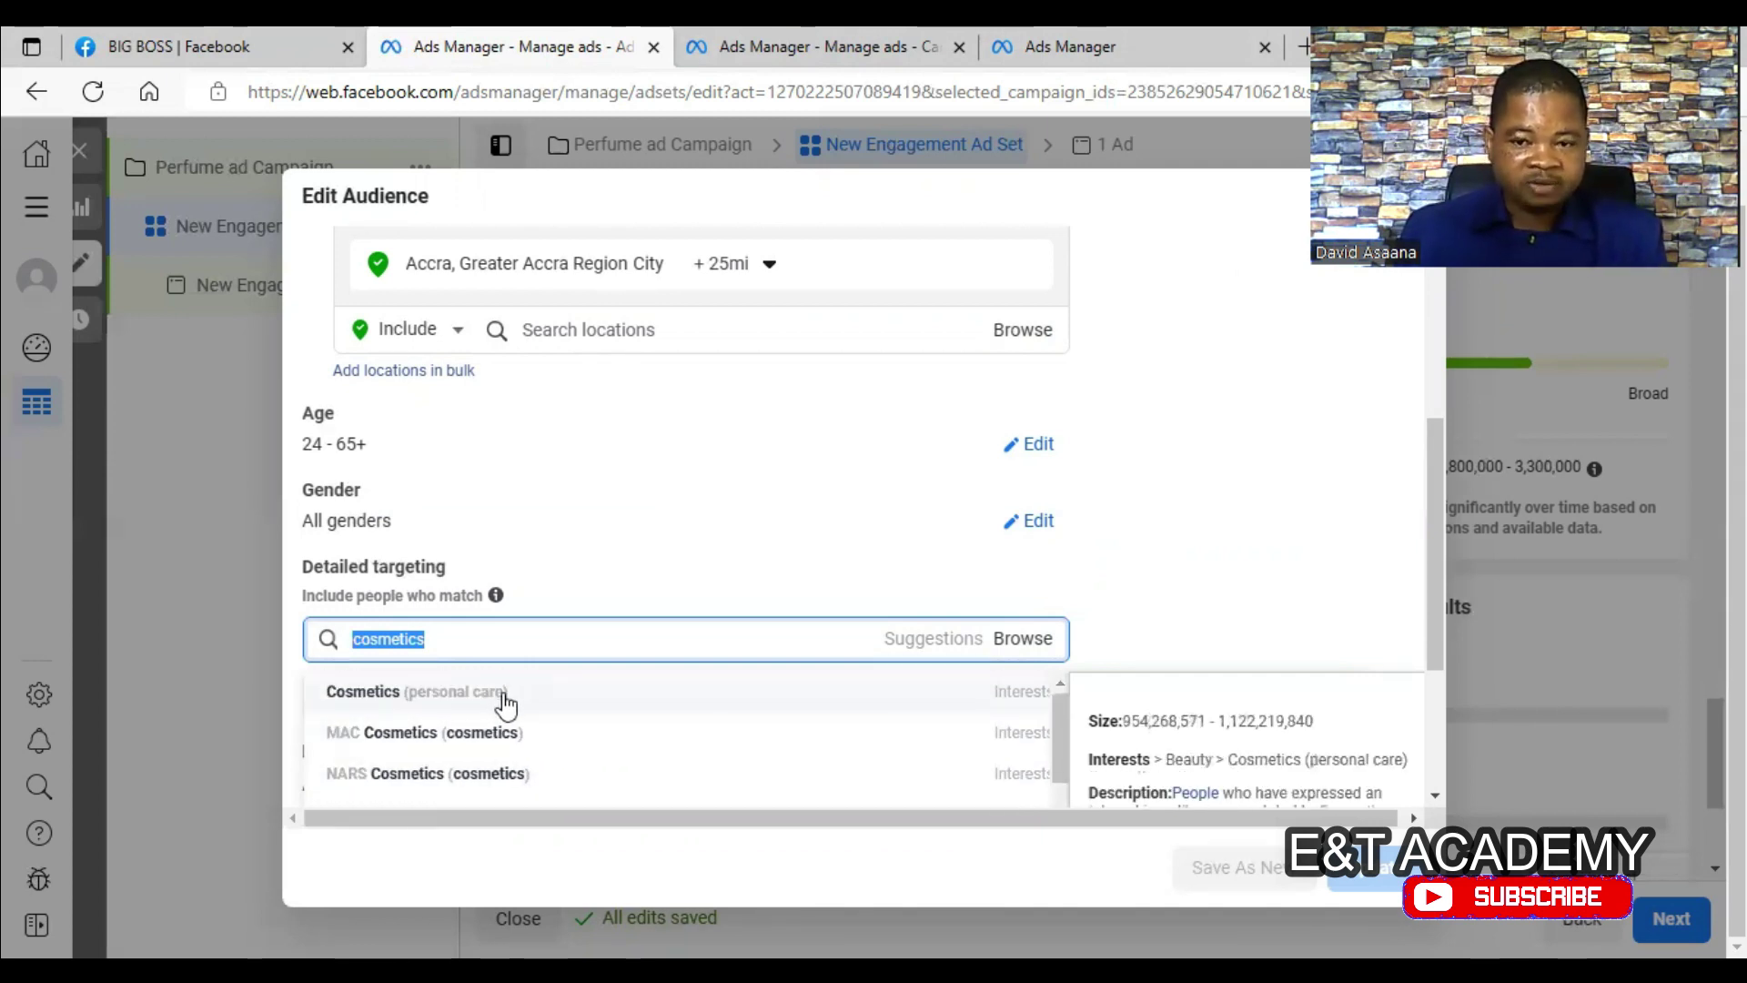
pyautogui.scroll(-3, 519, 727)
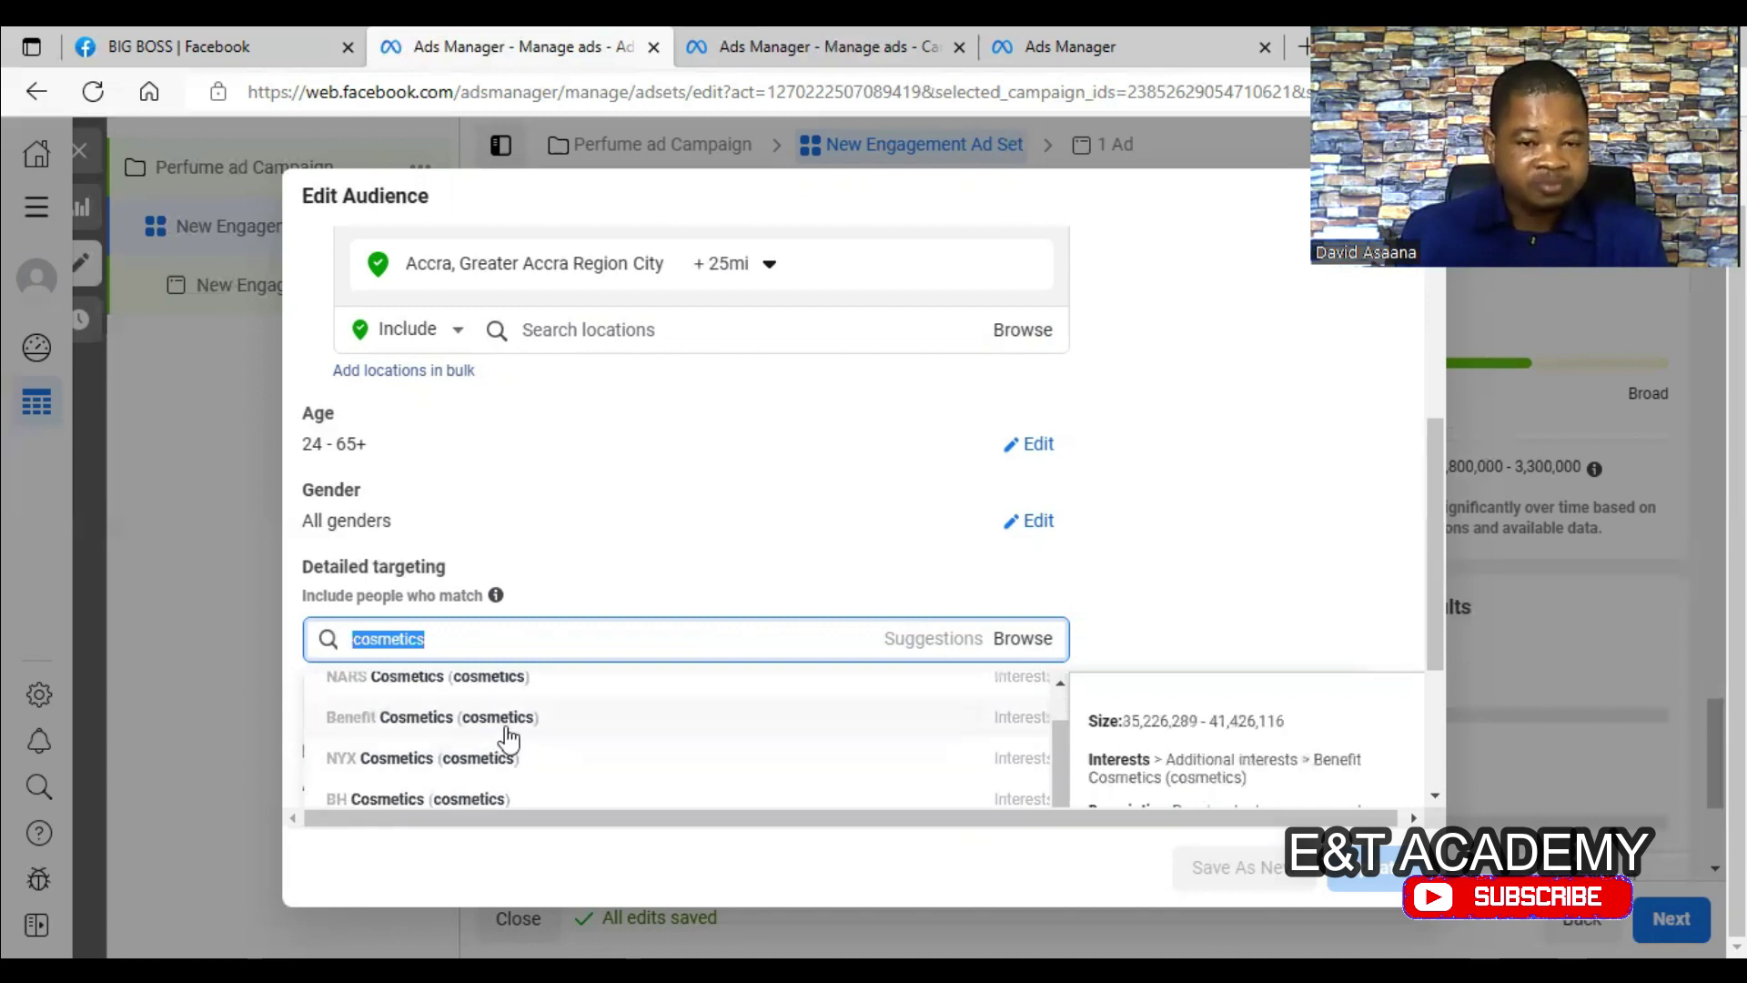
pyautogui.scroll(-5, 509, 729)
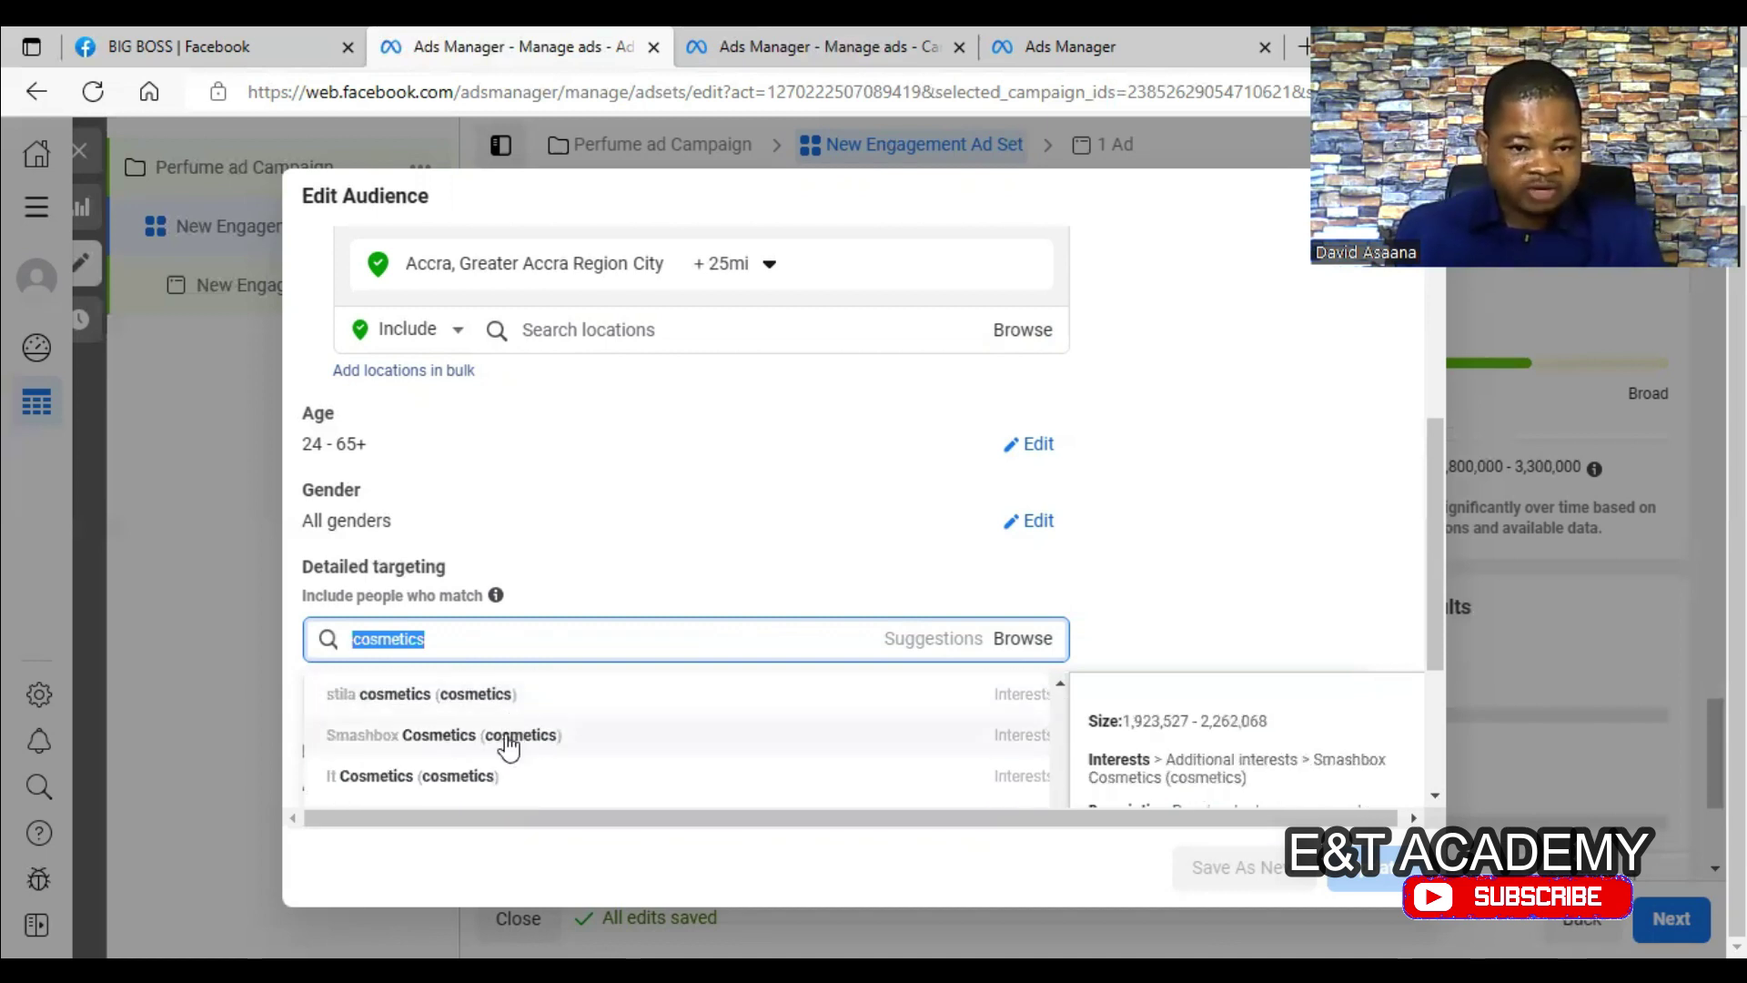
pyautogui.scroll(-3, 492, 724)
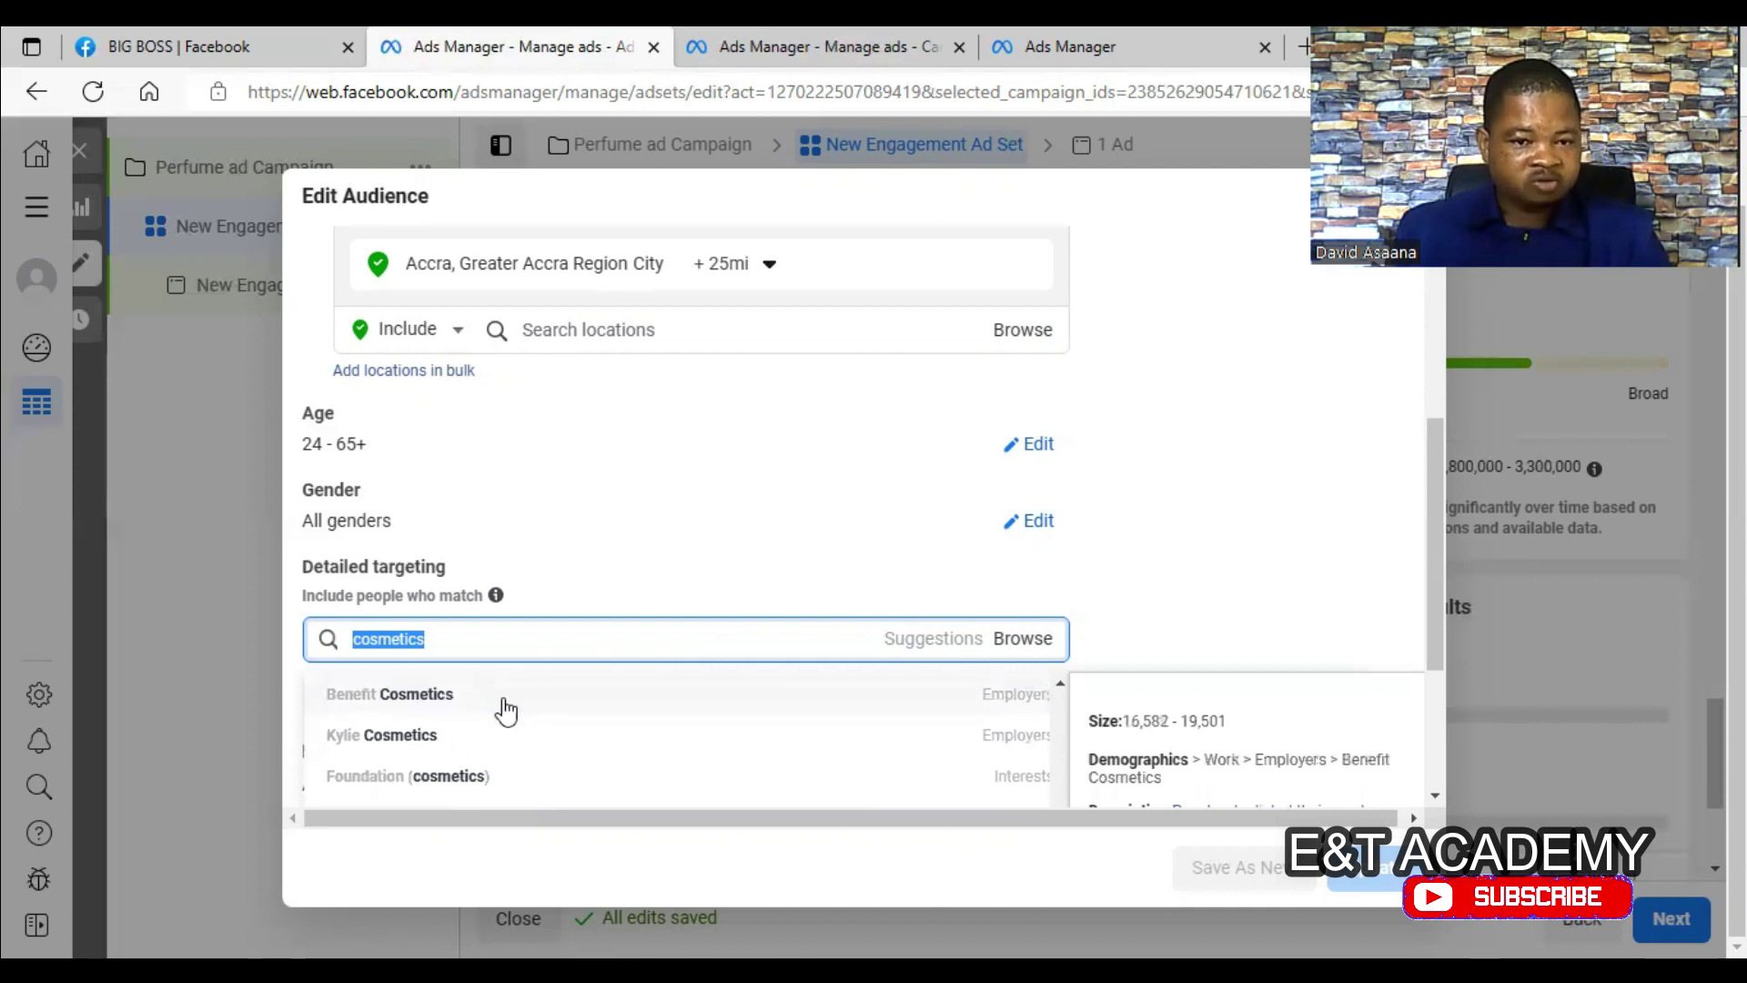
pyautogui.scroll(3, 464, 710)
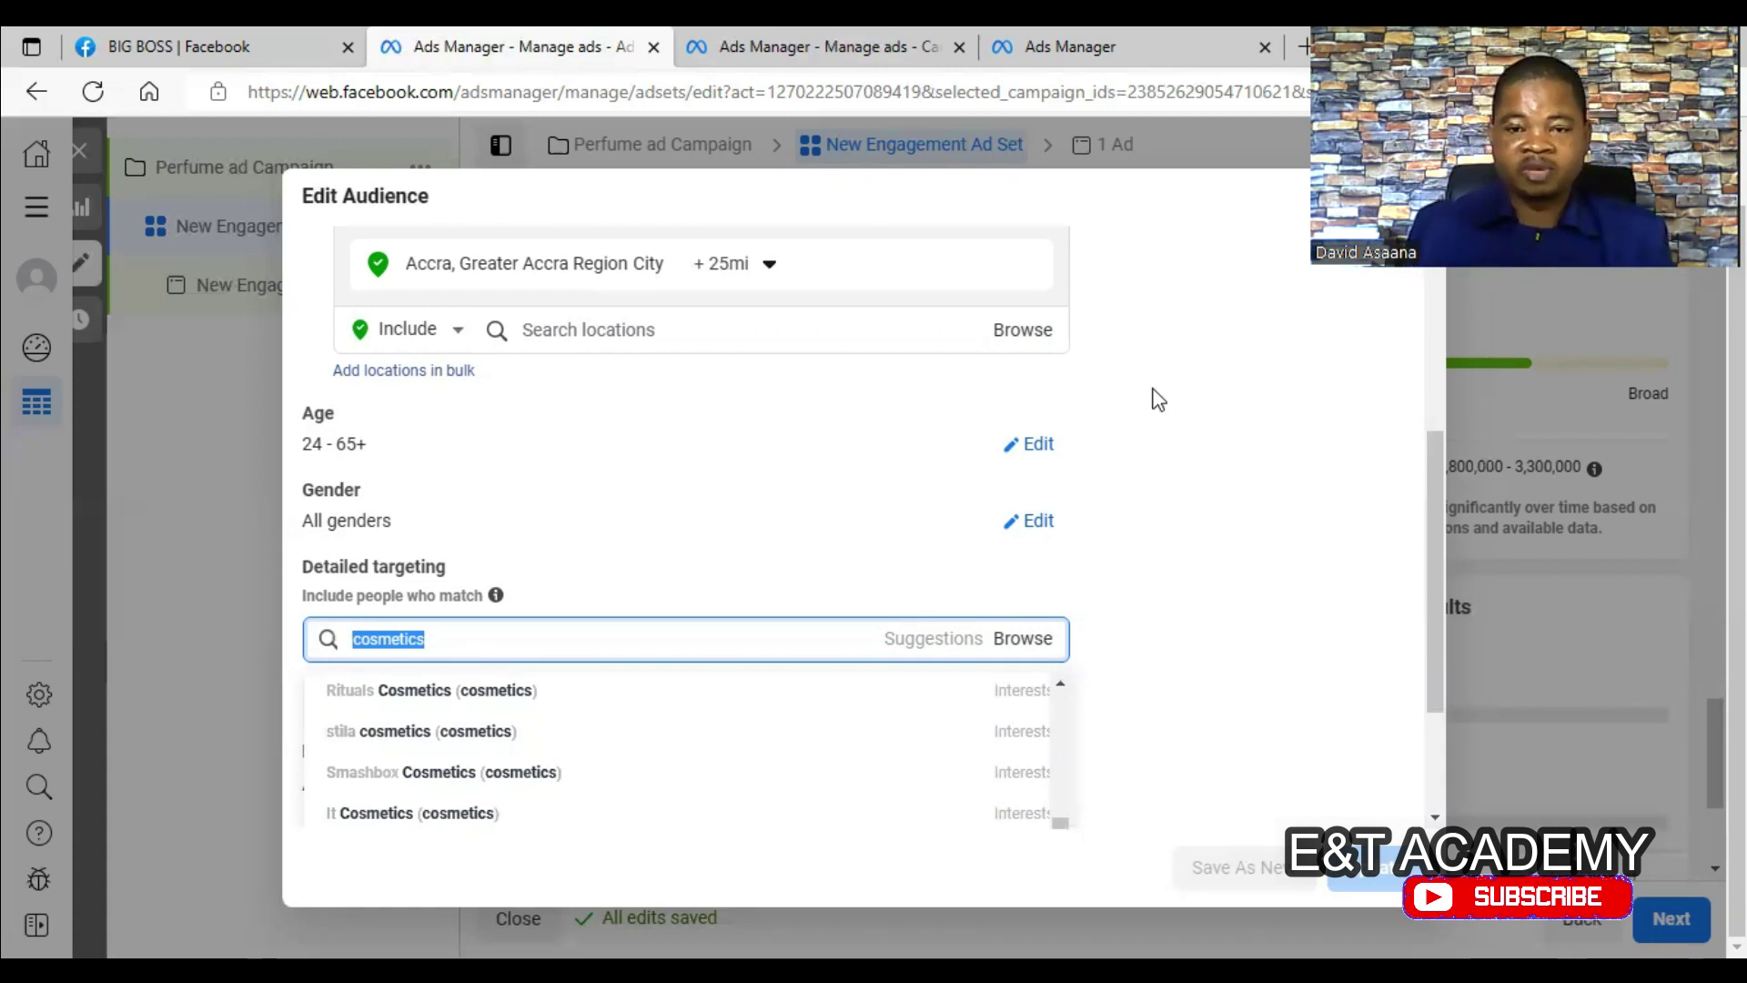
pyautogui.click(1249, 484)
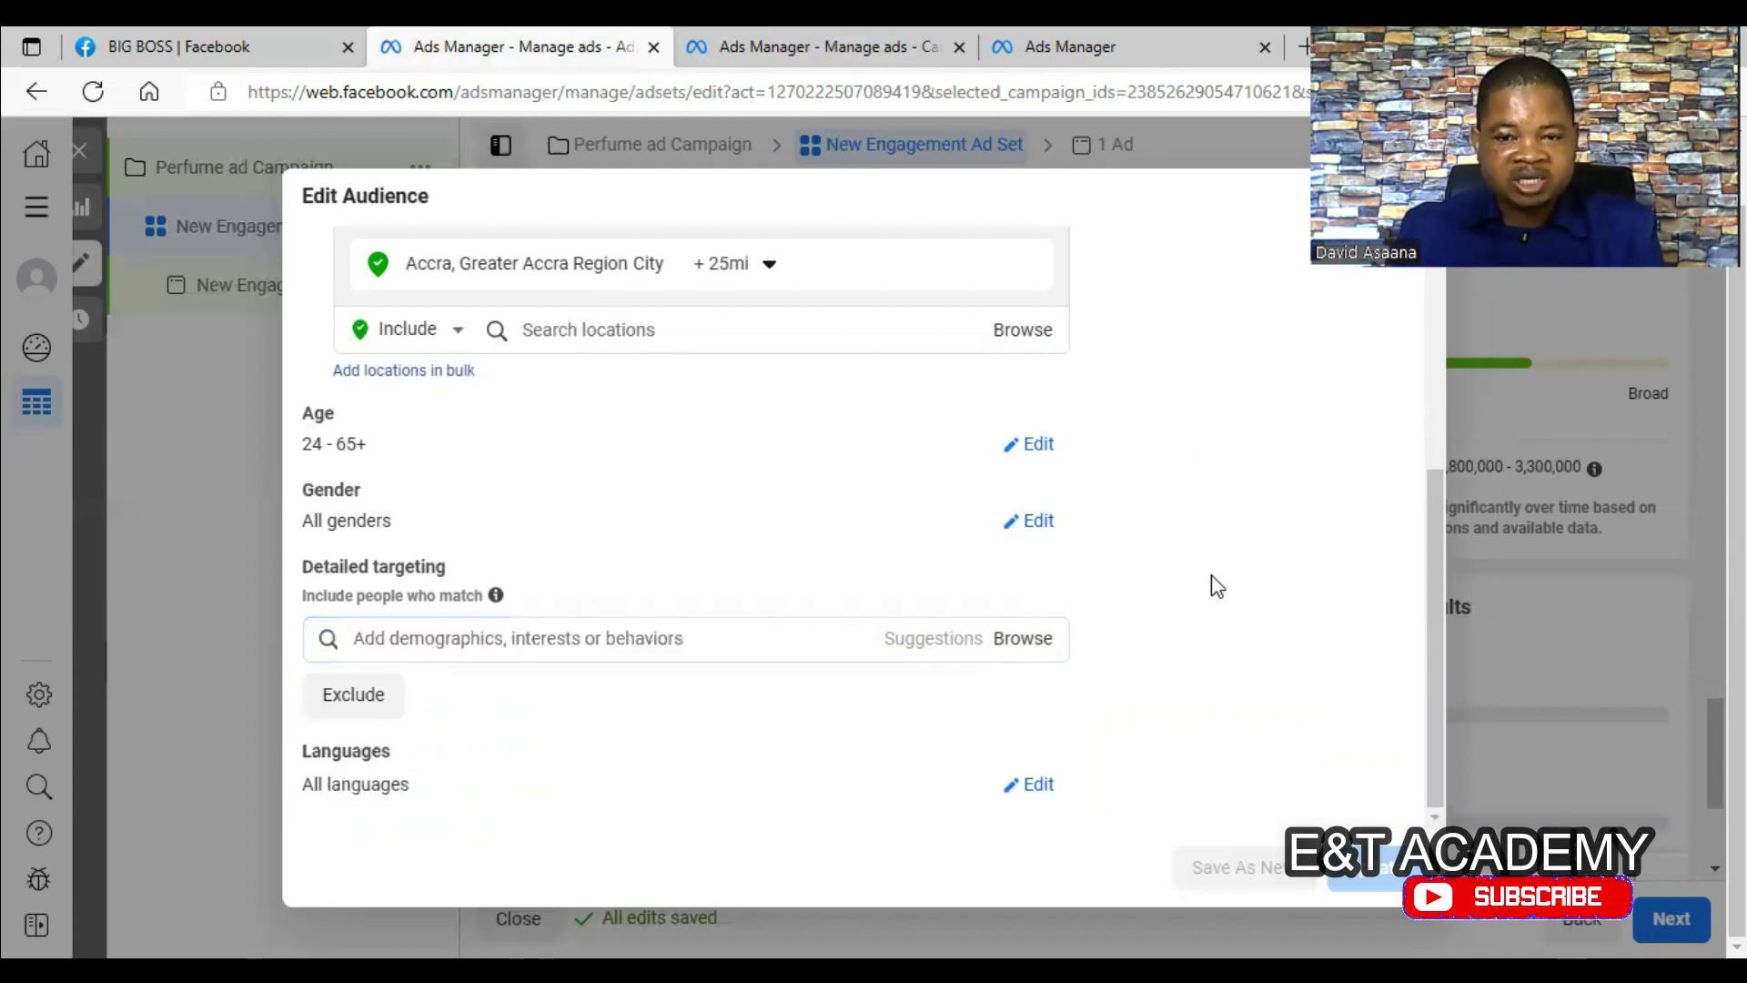
# - Close Edit Audience with no interests added, keeping the Perfume audience above Advantage+ placements
pyautogui.scroll(5, 1217, 586)
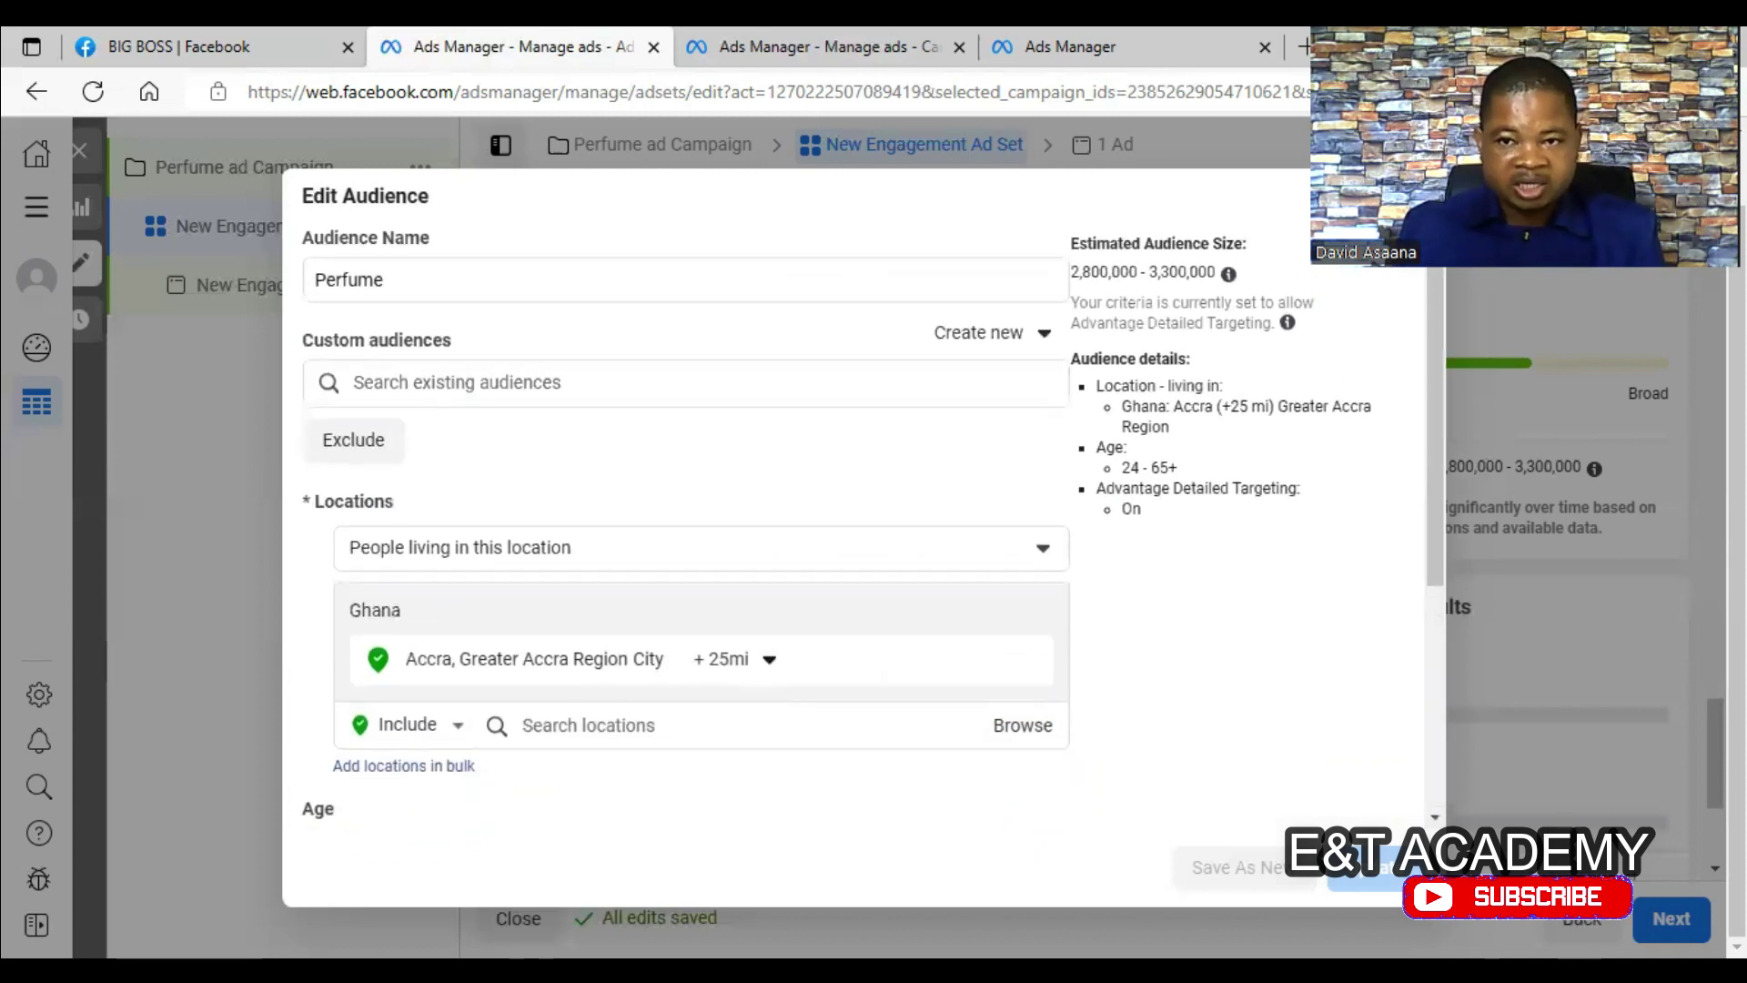
pyautogui.scroll(-1, 1130, 567)
pyautogui.scroll(1, 1128, 569)
pyautogui.scroll(-1, 1196, 428)
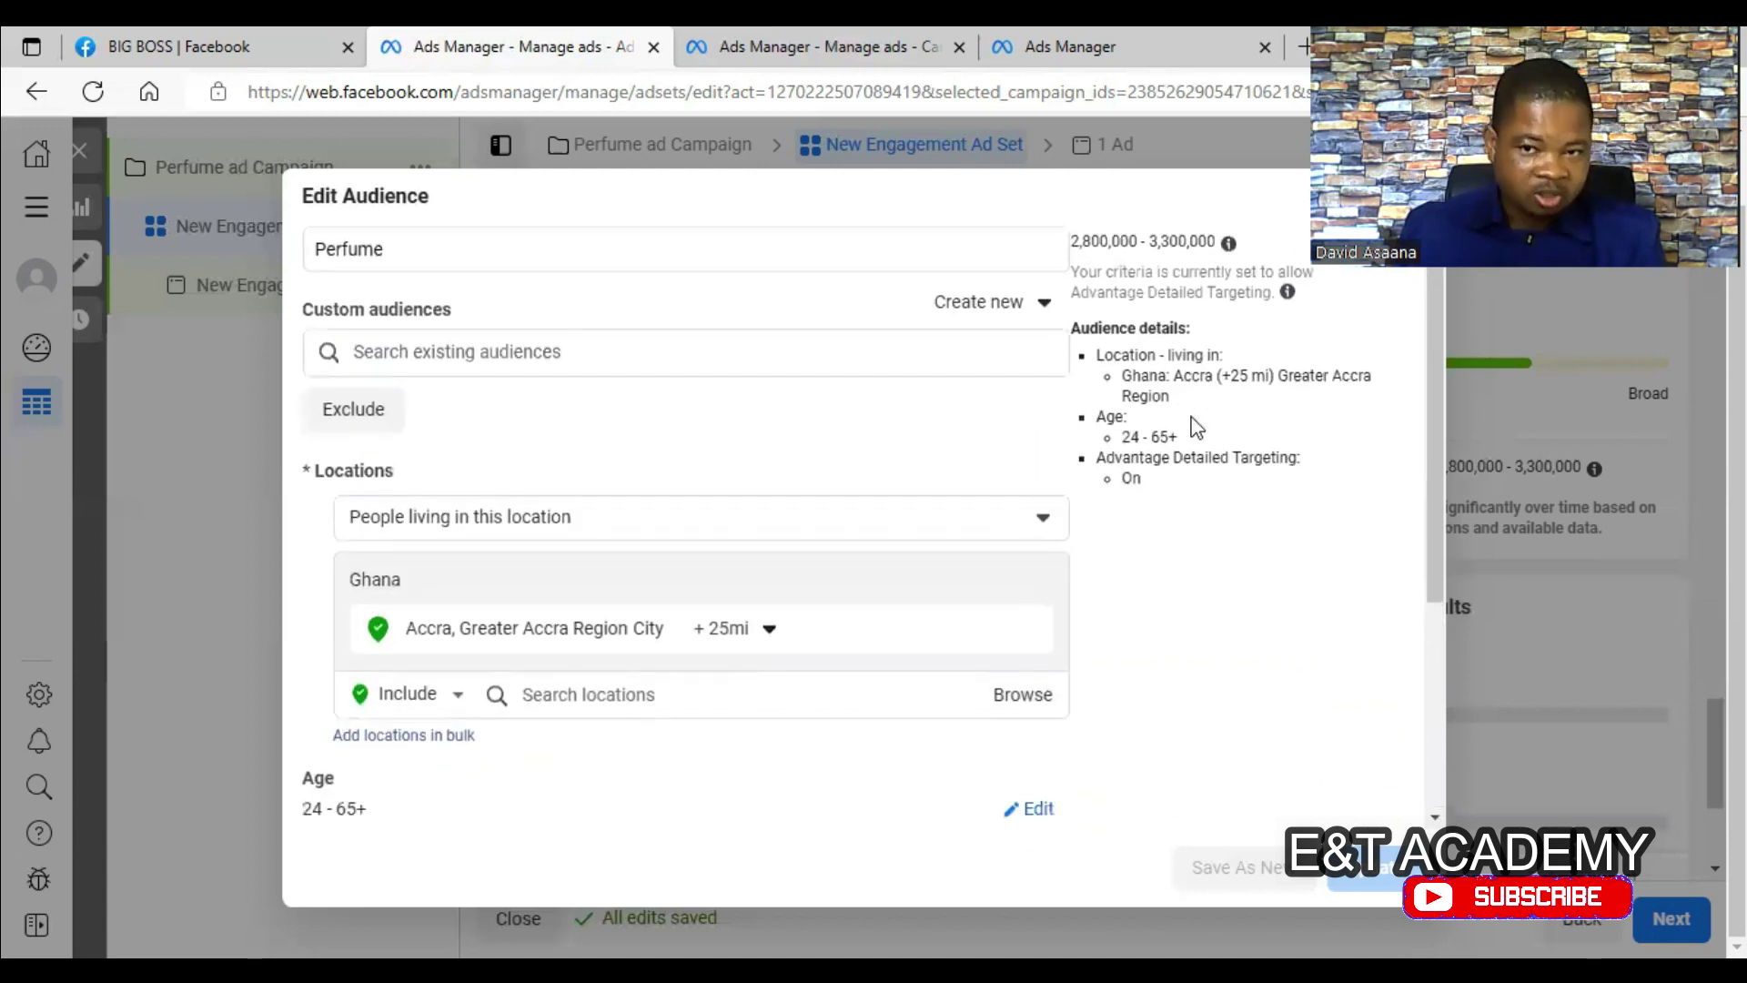
pyautogui.scroll(-4, 1217, 491)
pyautogui.click(1415, 195)
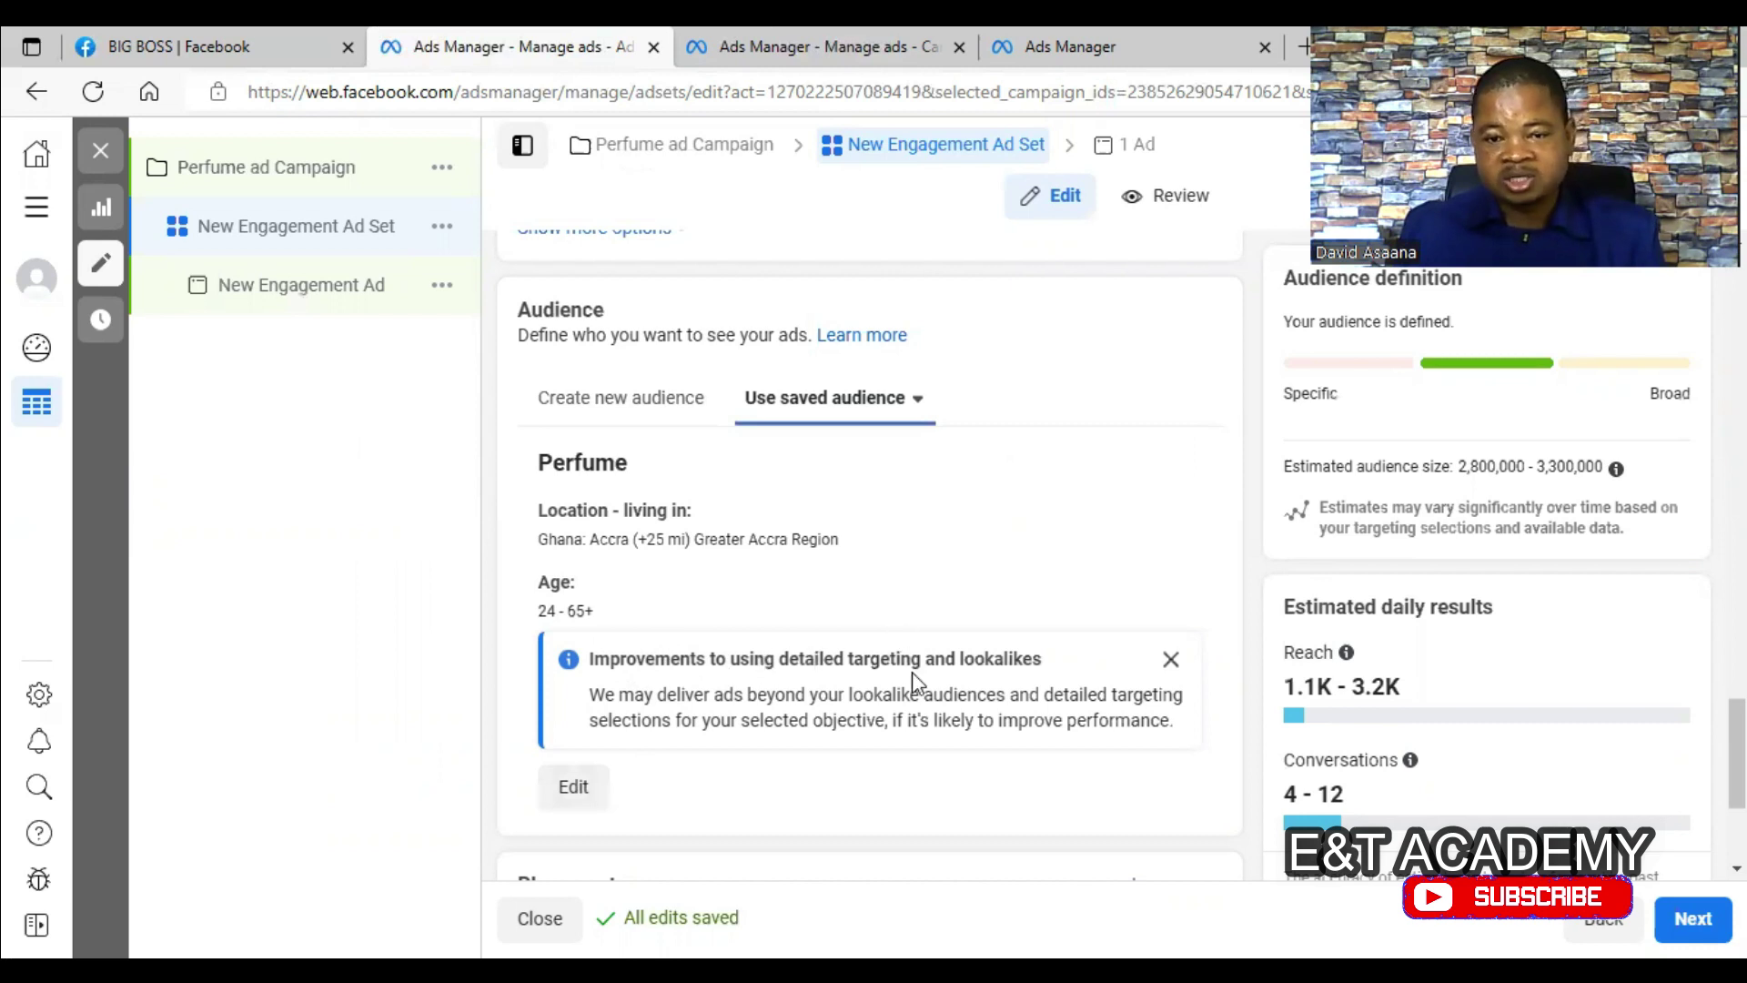
pyautogui.scroll(2, 816, 652)
pyautogui.scroll(-3, 616, 798)
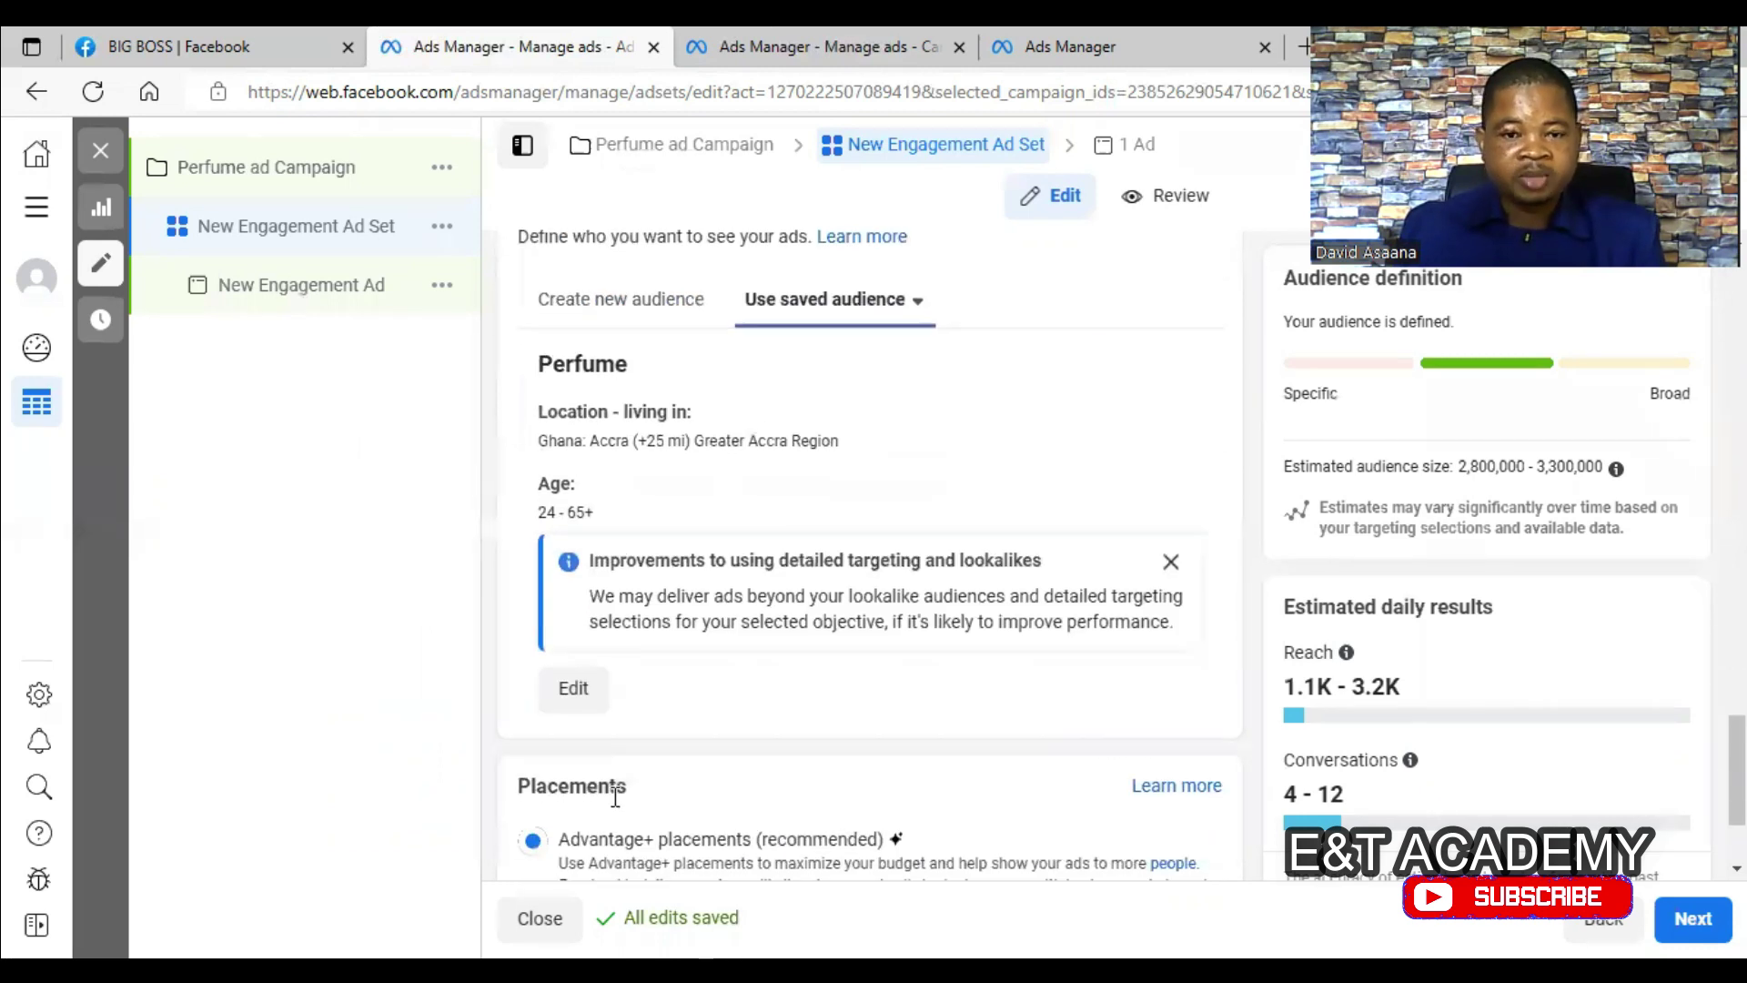
pyautogui.click(597, 702)
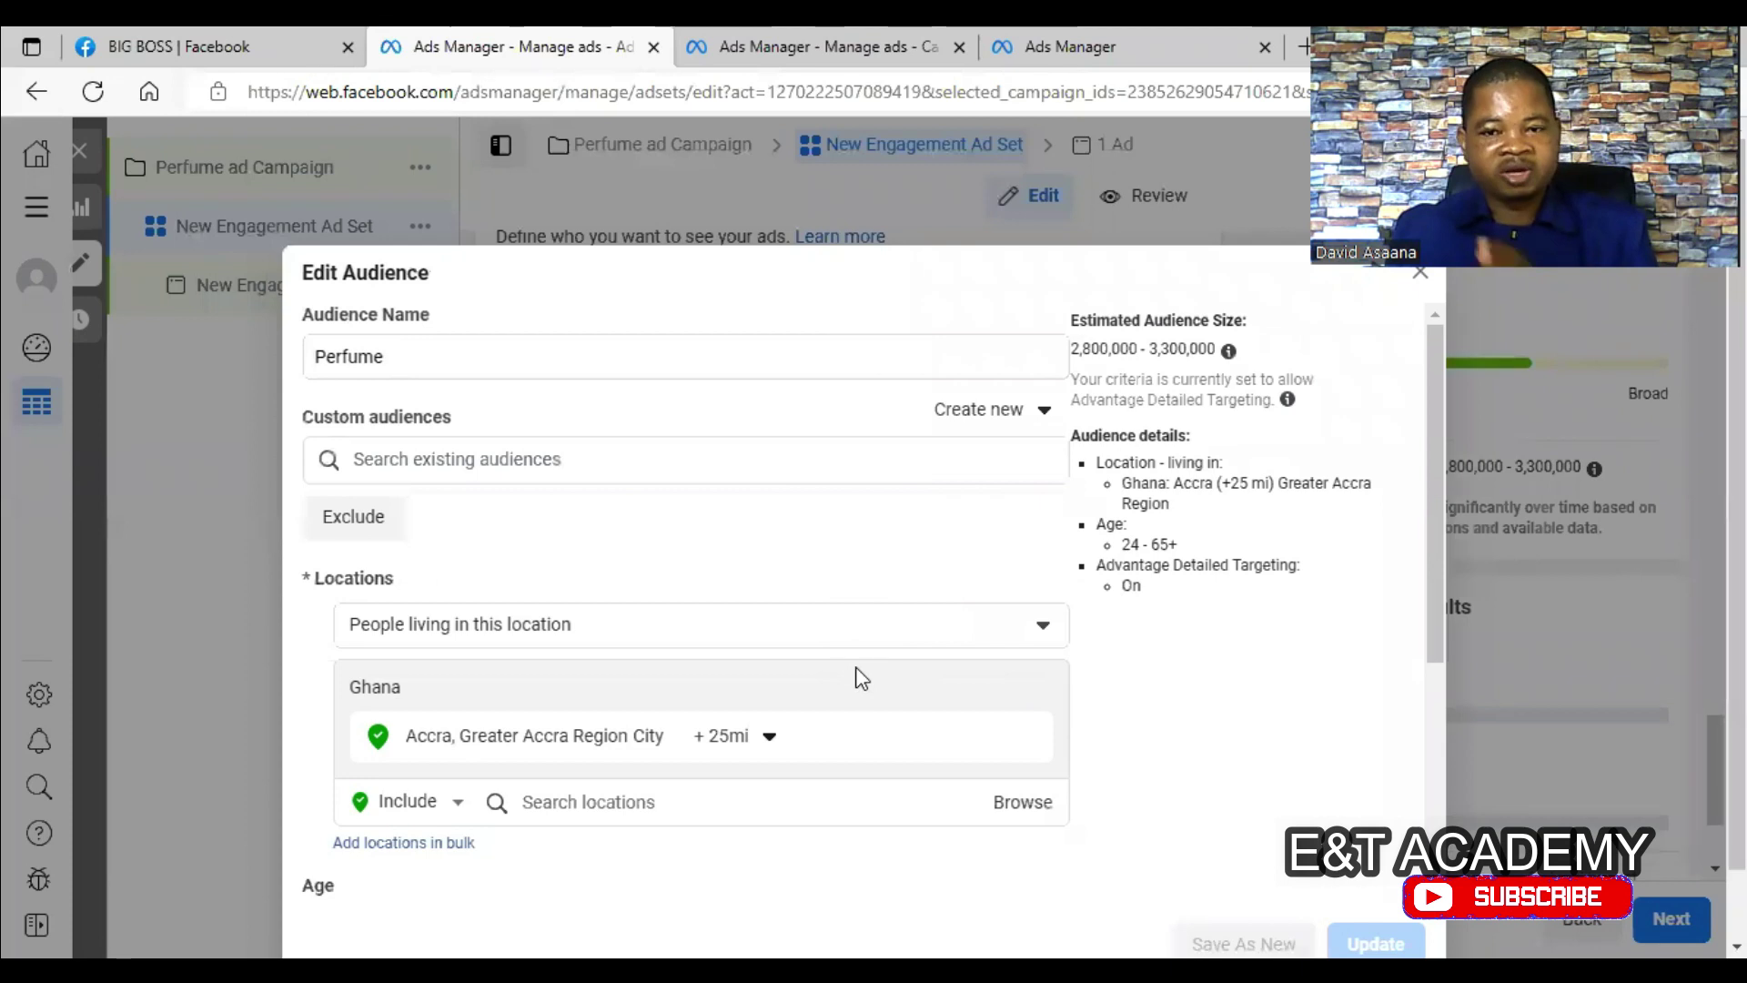
pyautogui.scroll(-4, 858, 674)
pyautogui.scroll(-1, 476, 777)
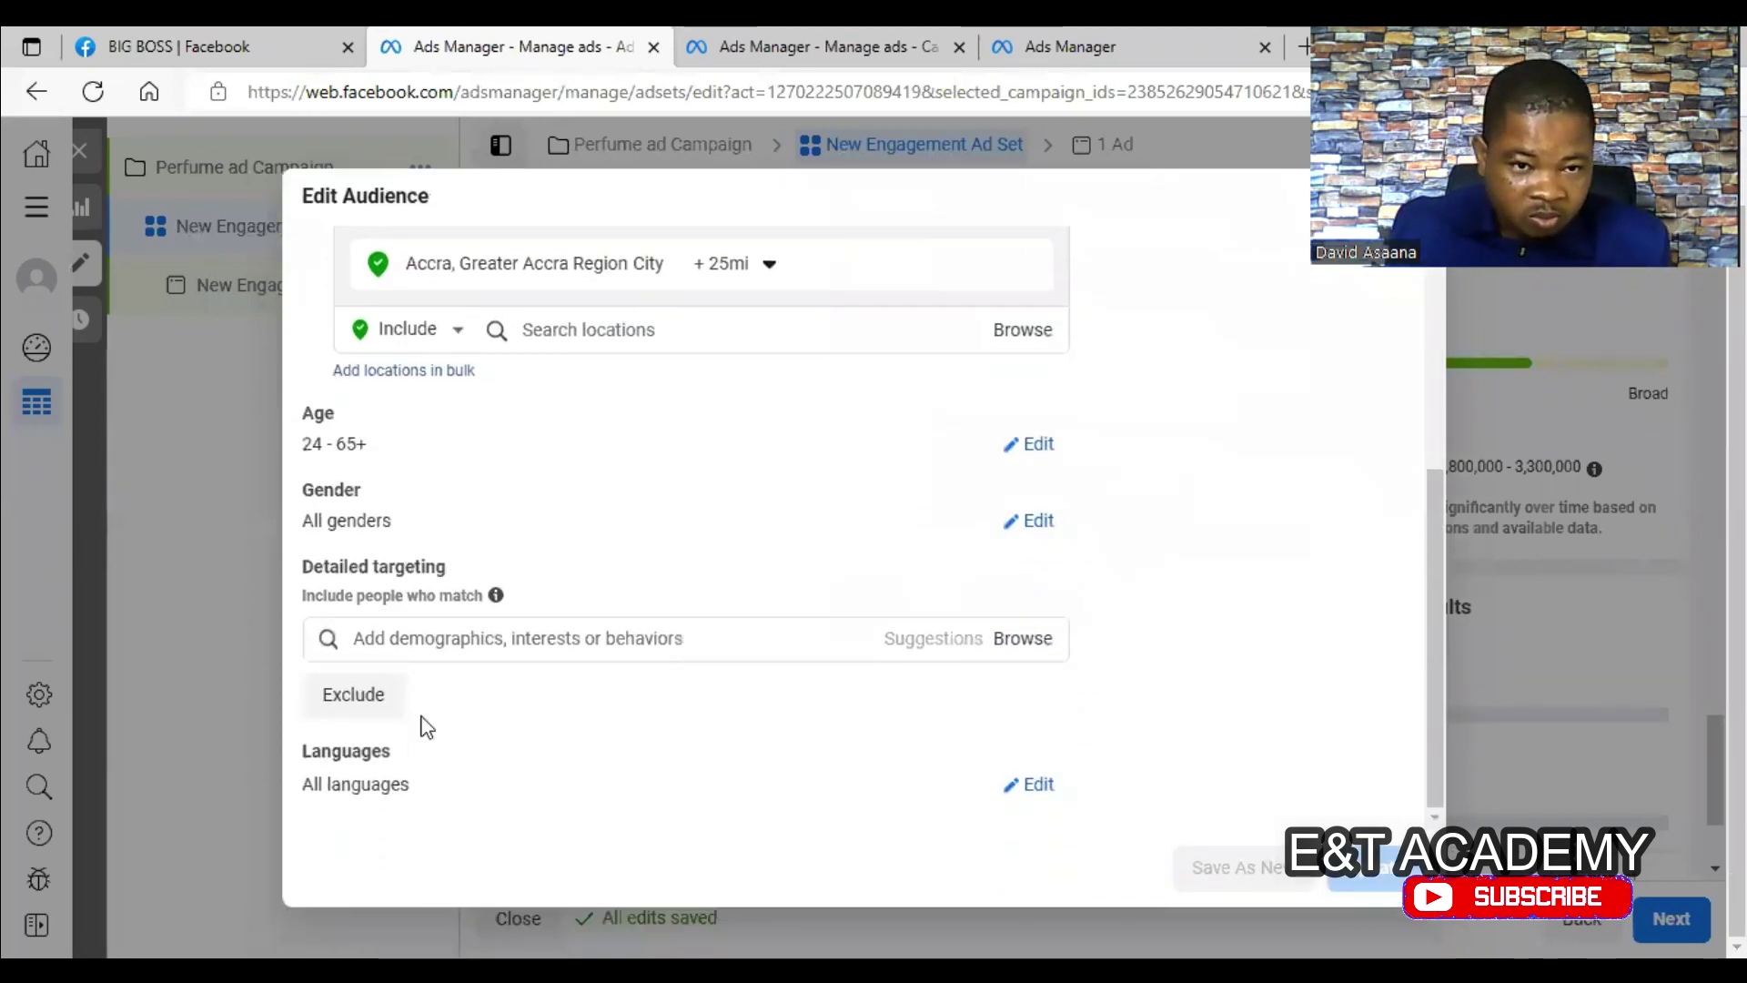
pyautogui.scroll(1, 377, 487)
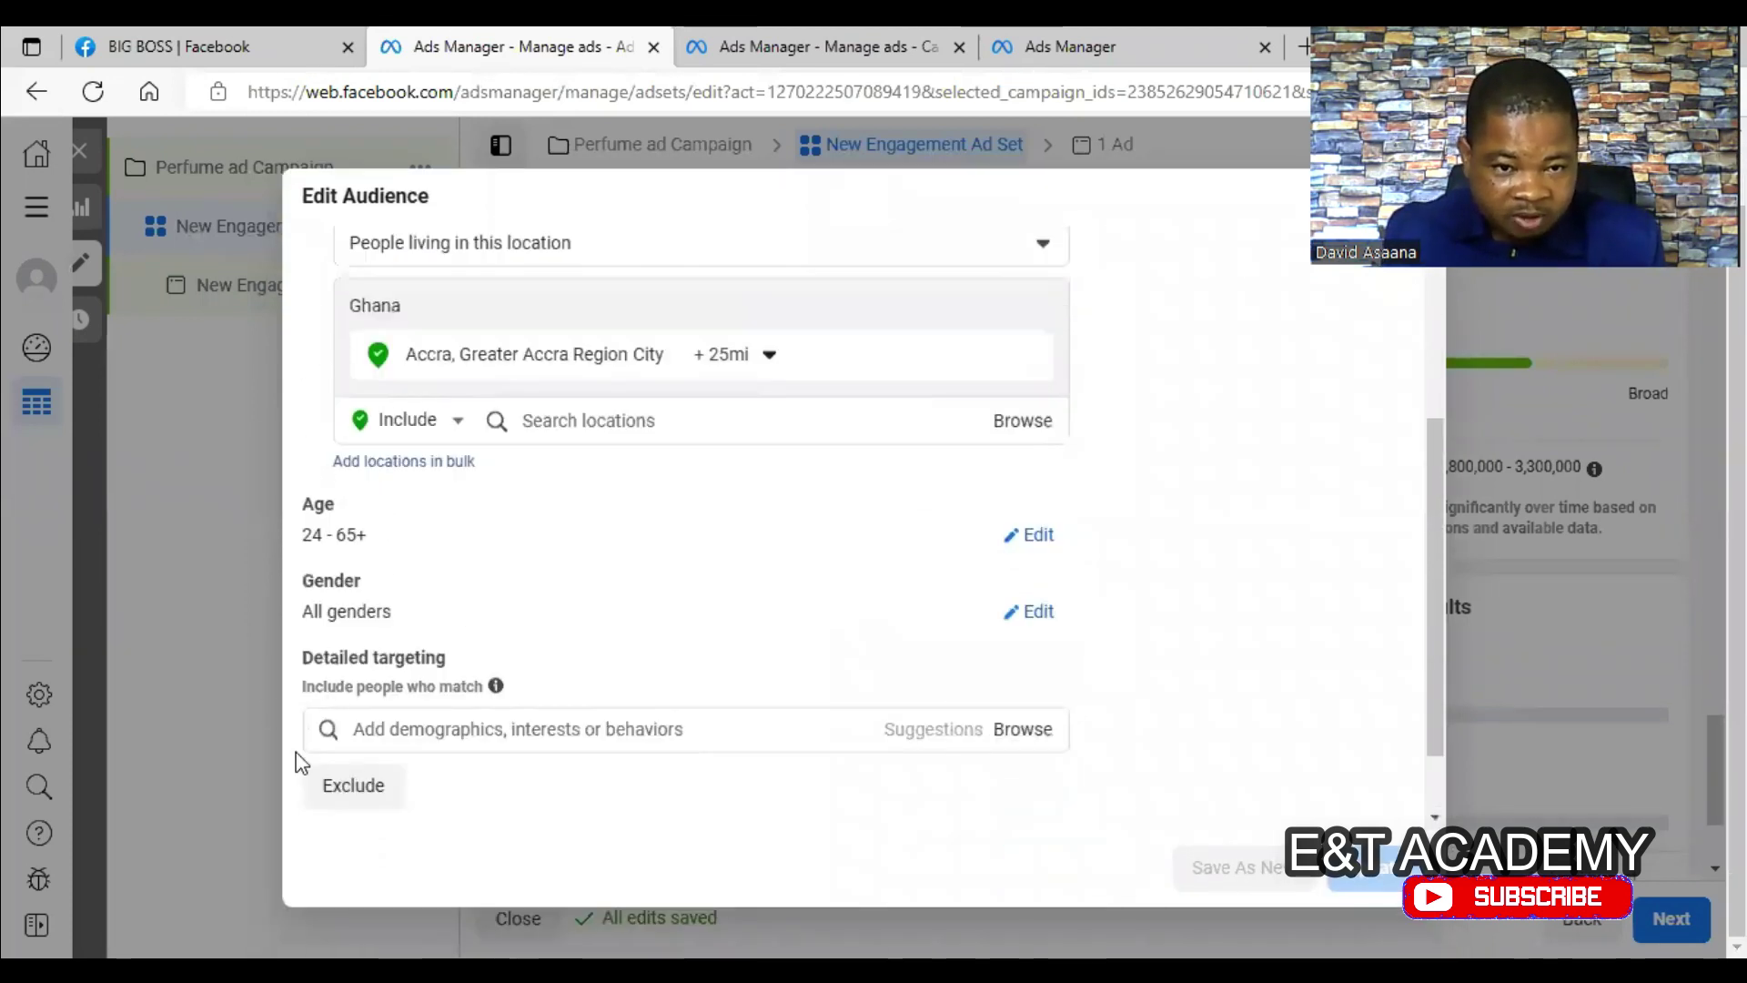
pyautogui.moveTo(372, 662)
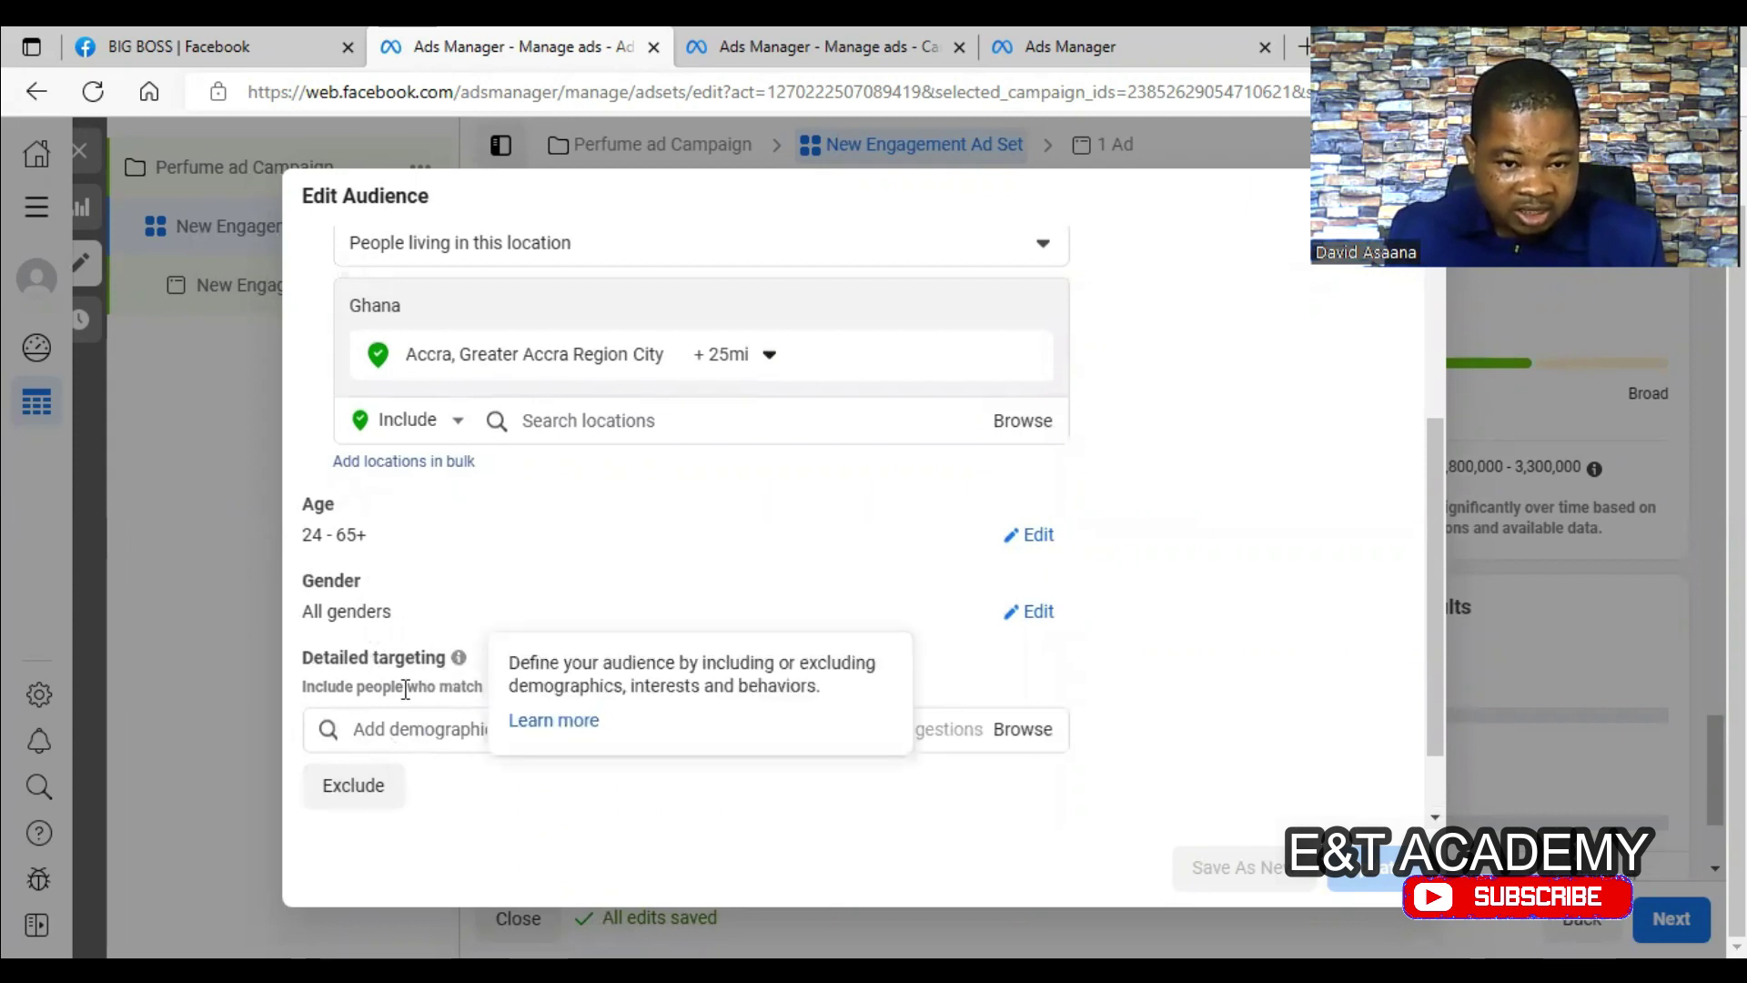
pyautogui.scroll(-1, 440, 665)
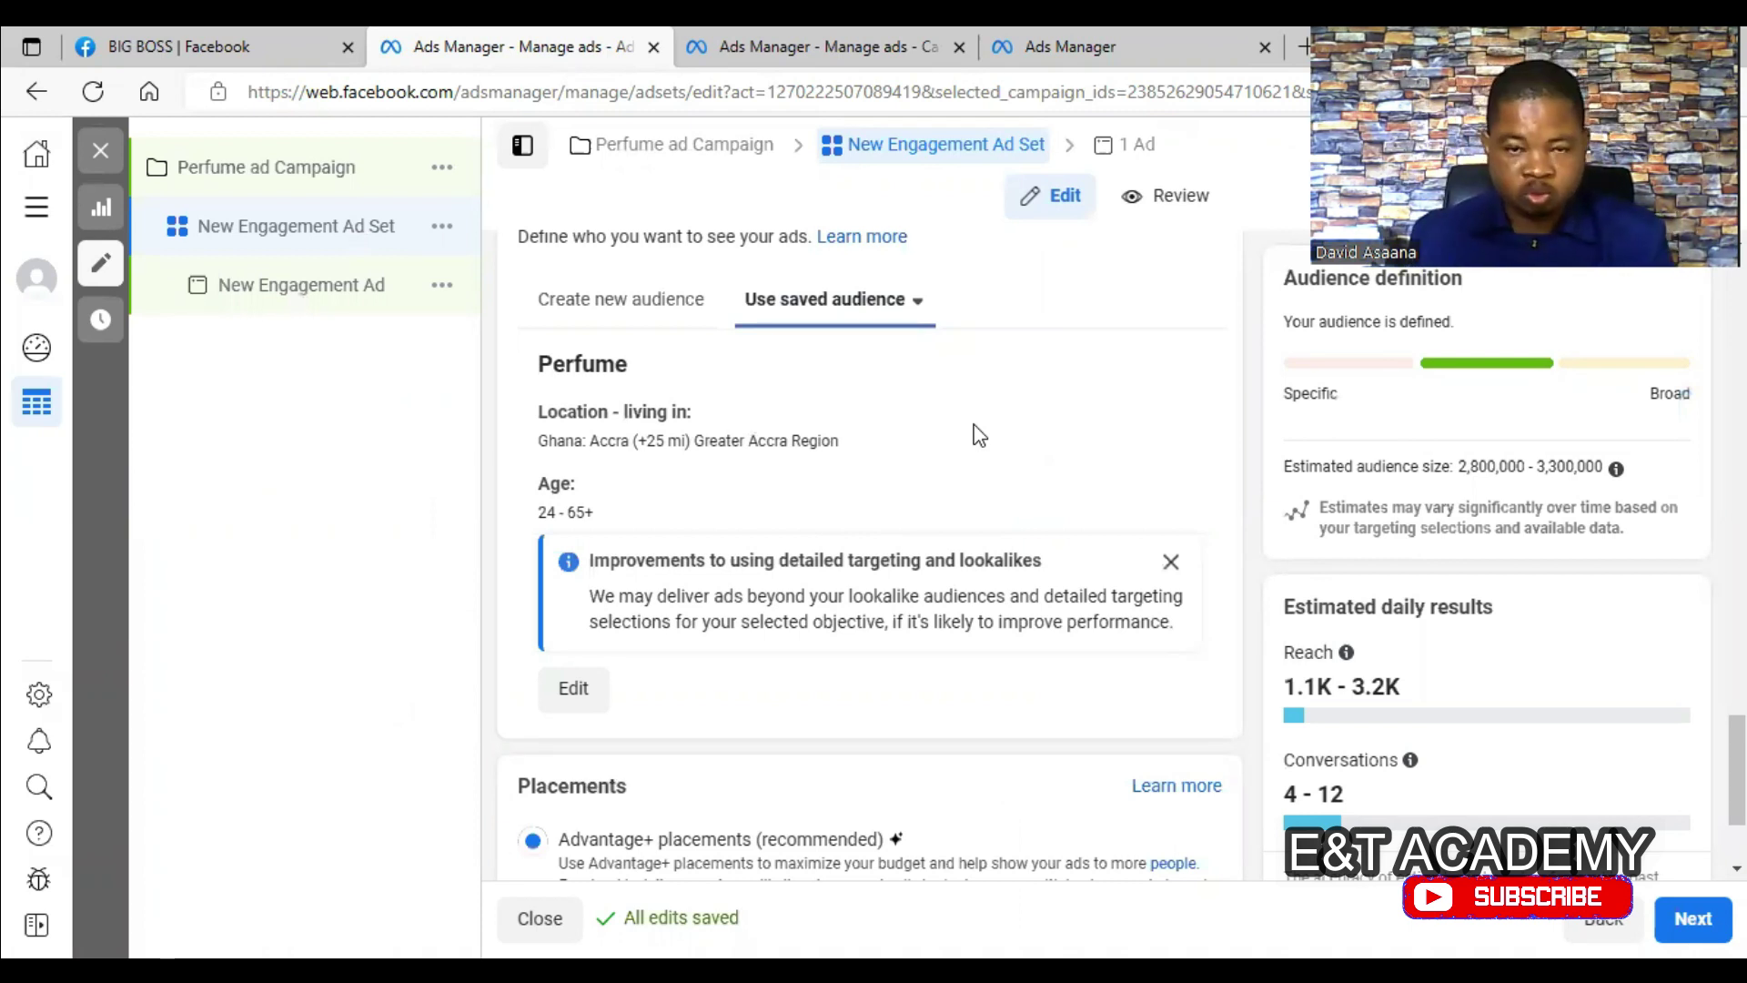
pyautogui.scroll(10, 965, 391)
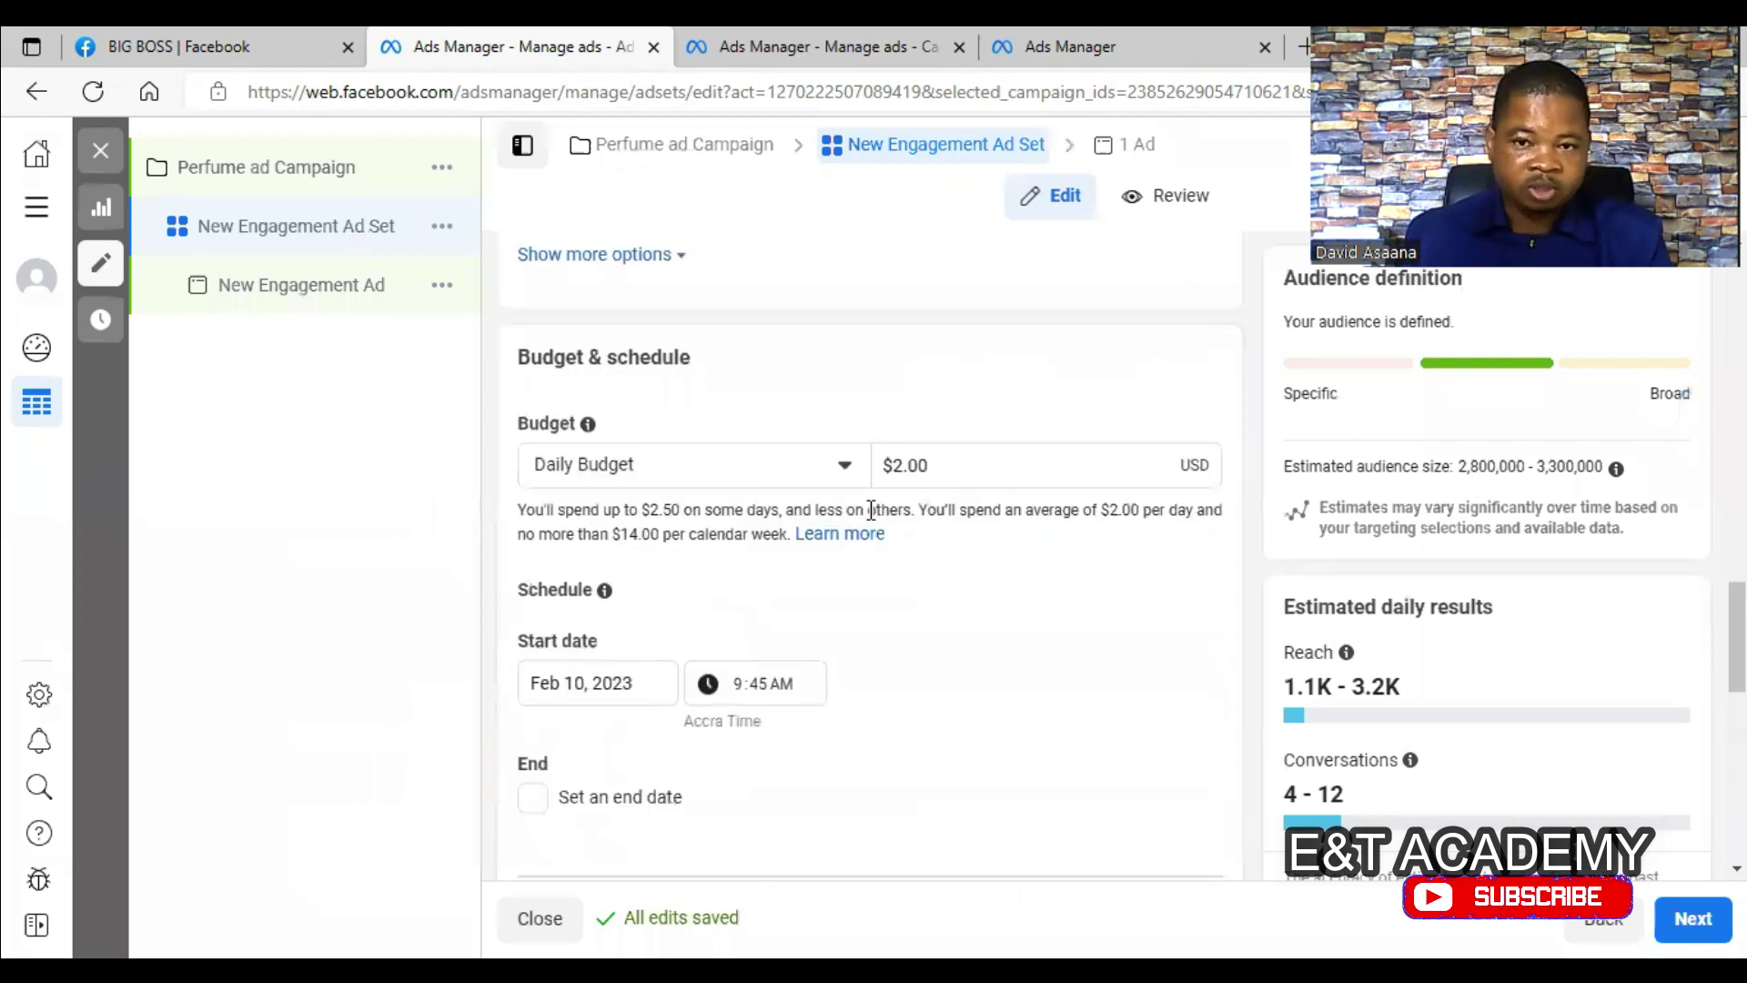
pyautogui.scroll(1, 969, 576)
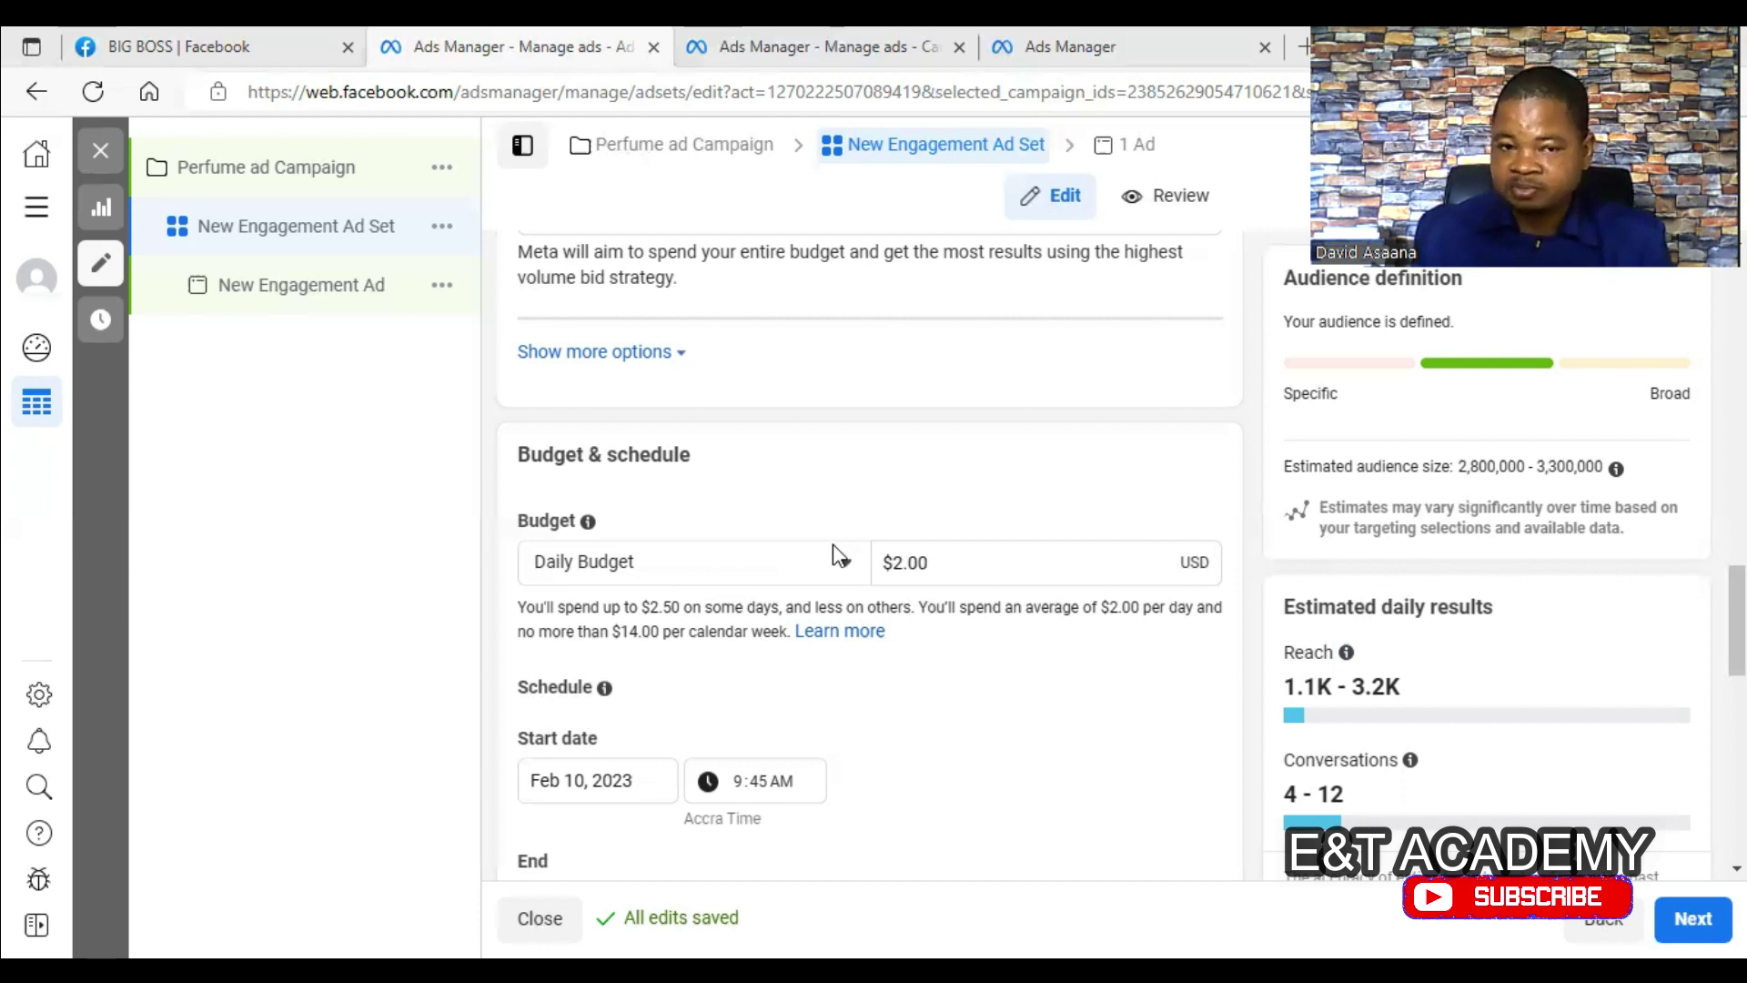
pyautogui.click(815, 565)
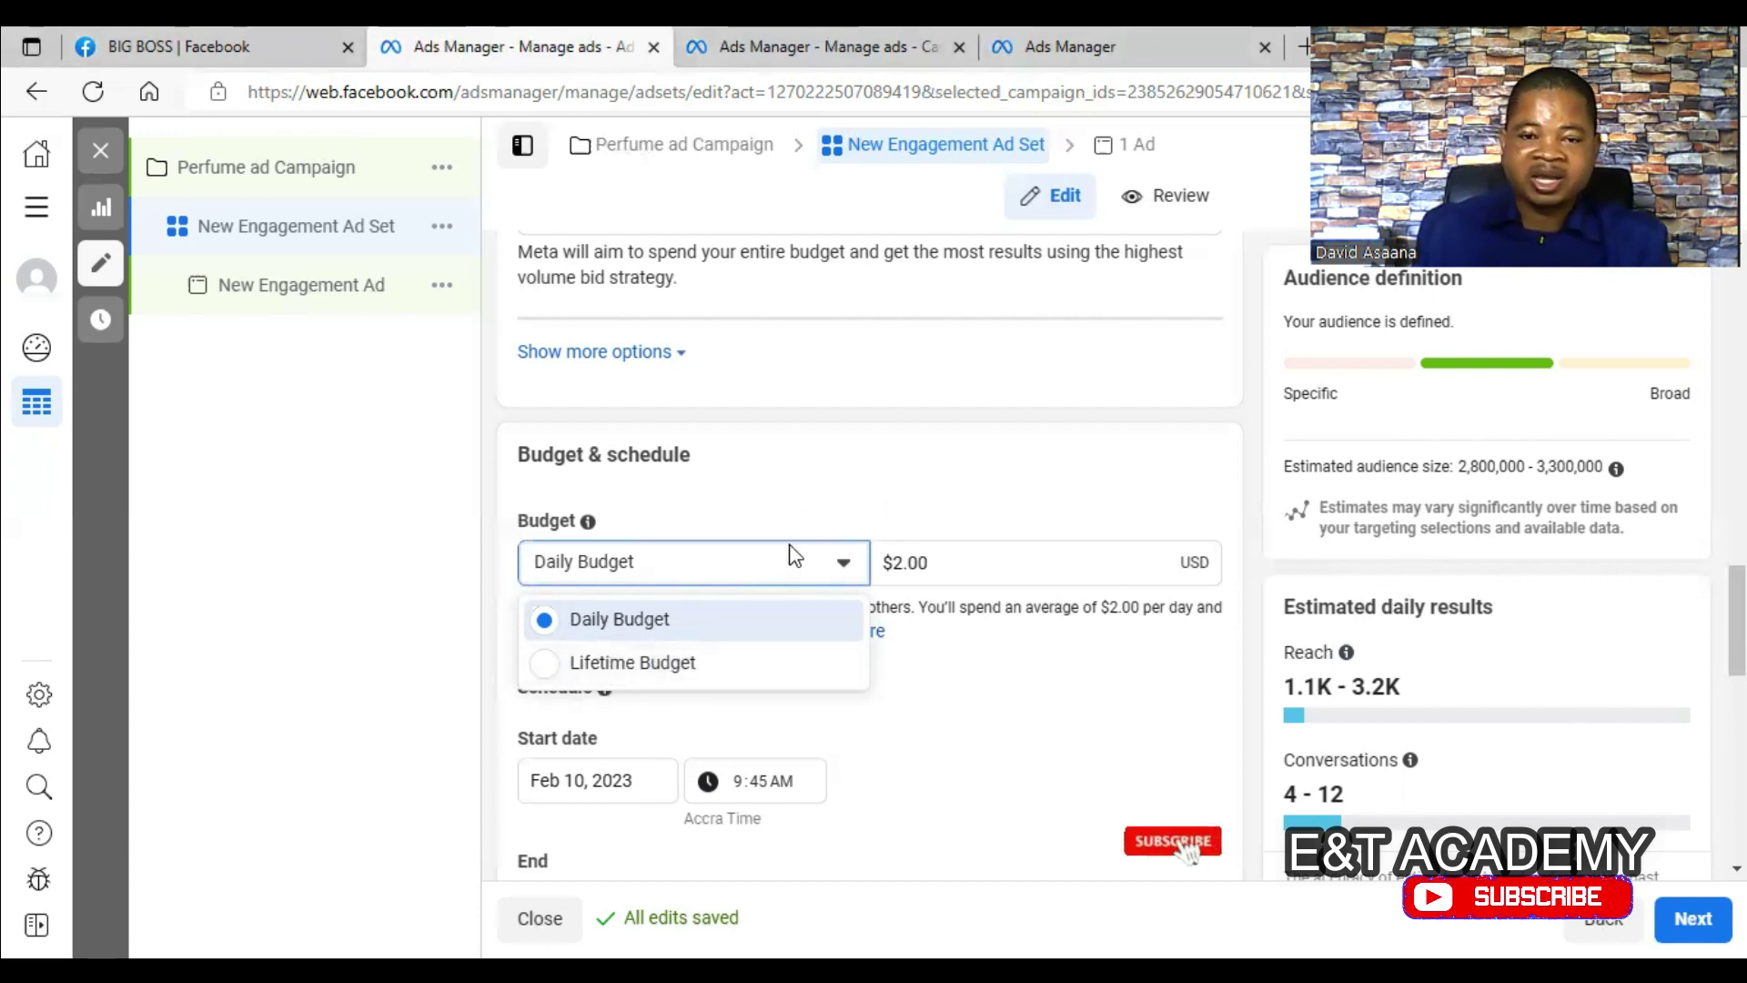
pyautogui.click(818, 507)
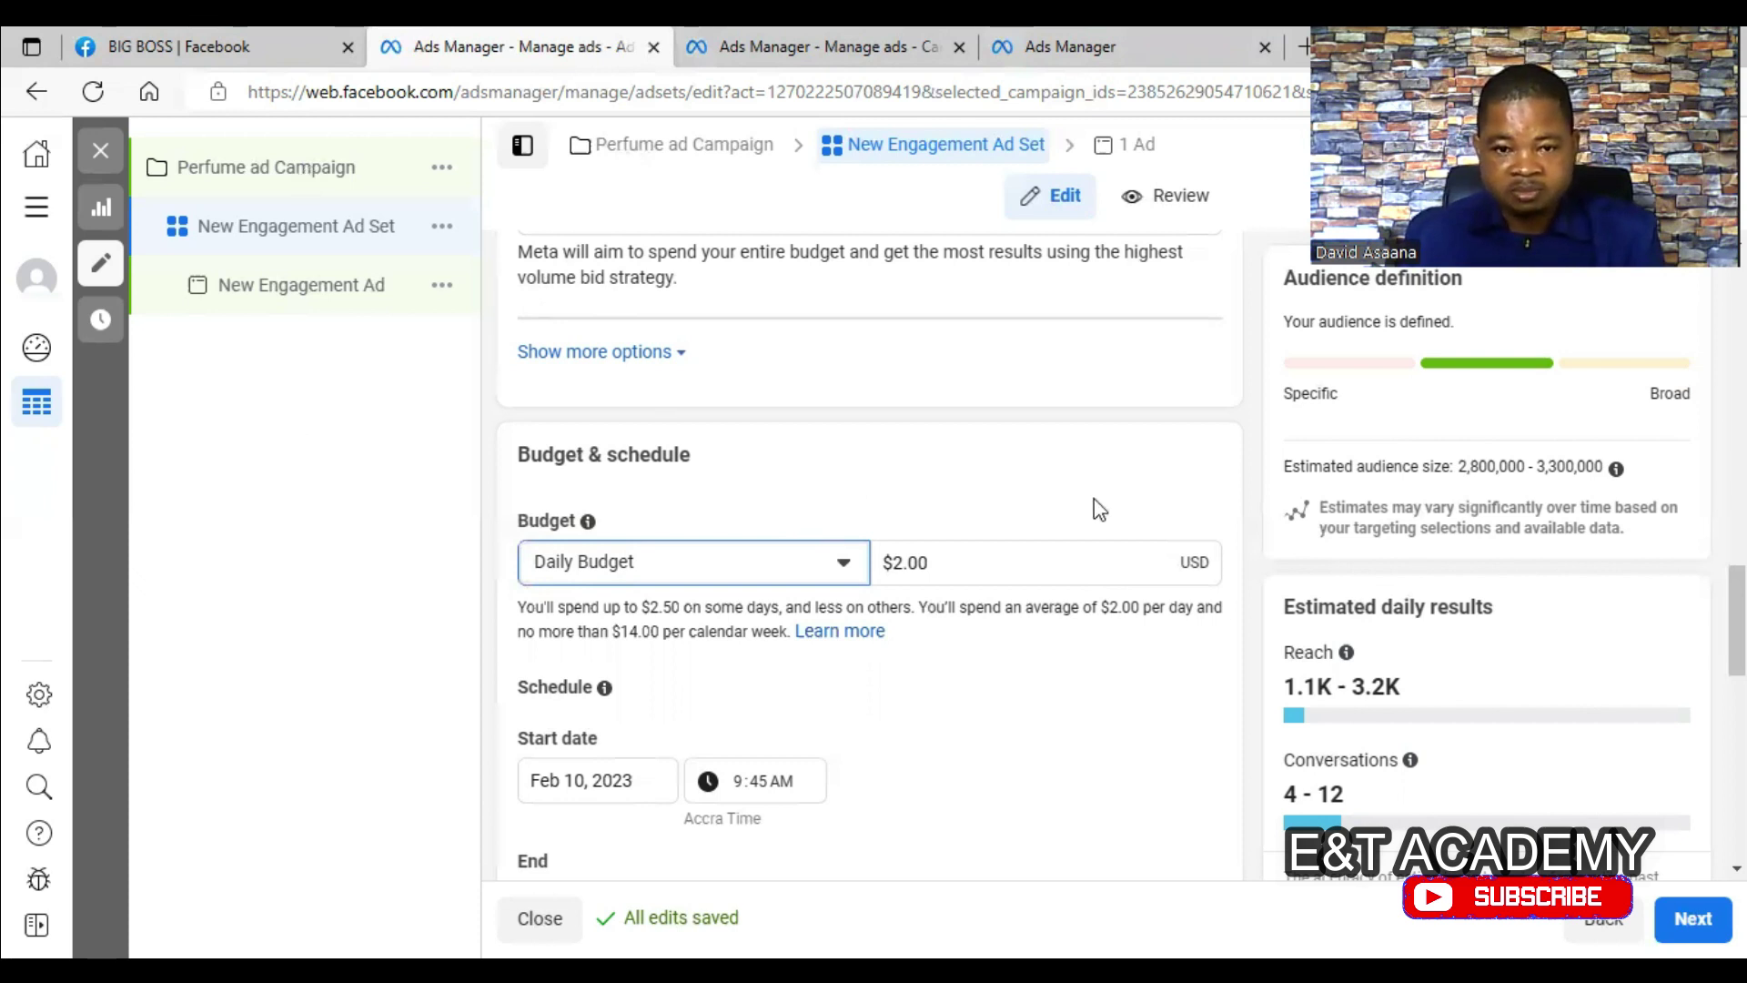
pyautogui.scroll(-10, 1097, 505)
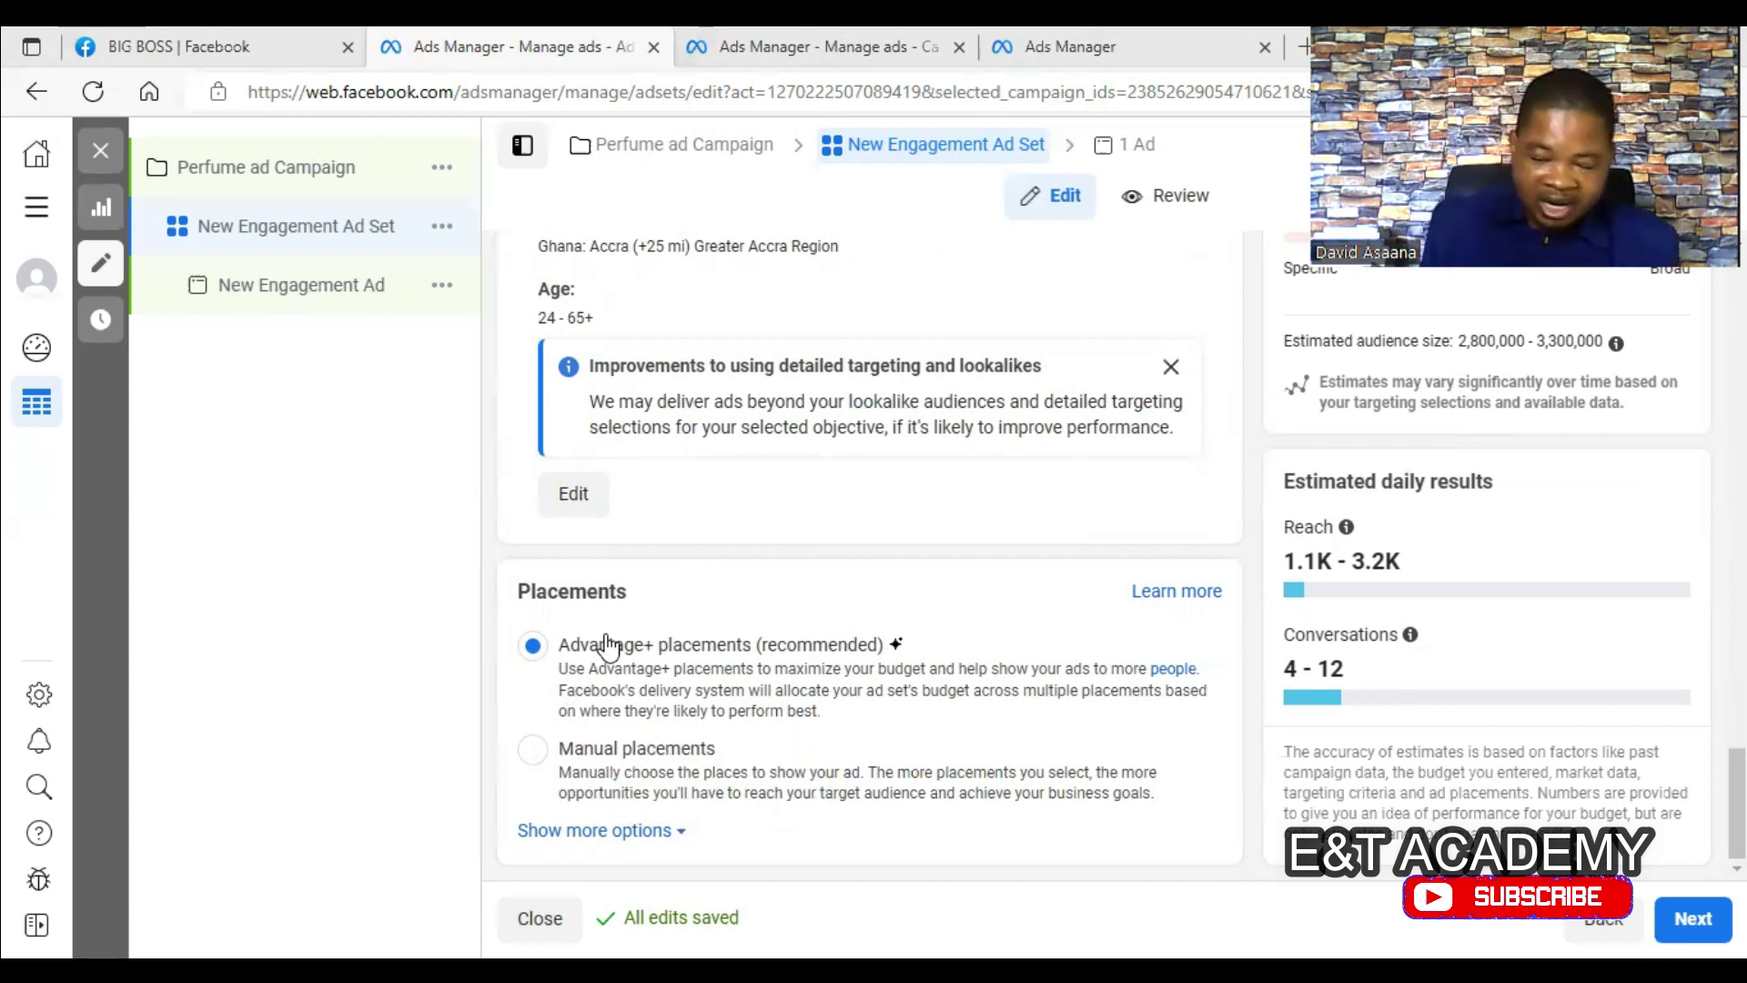
# - Select Manual placements and review the Facebook, Instagram, Audience Network and Messenger platforms
pyautogui.click(533, 751)
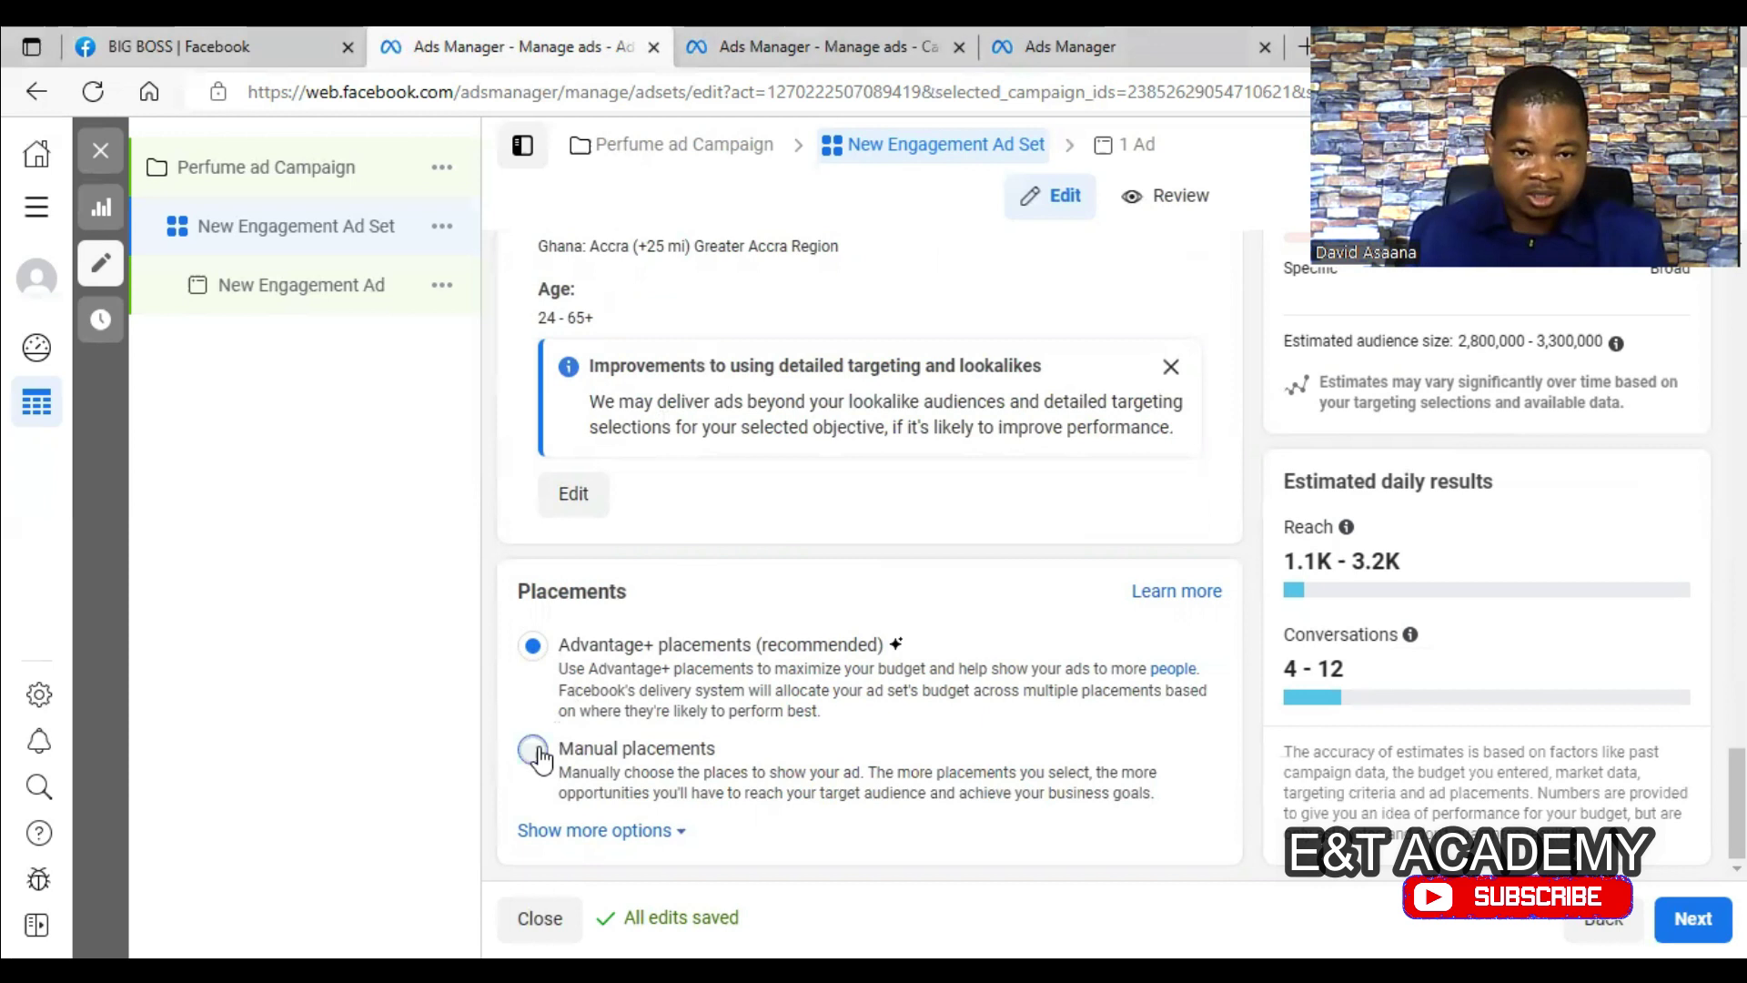
pyautogui.scroll(-4, 715, 719)
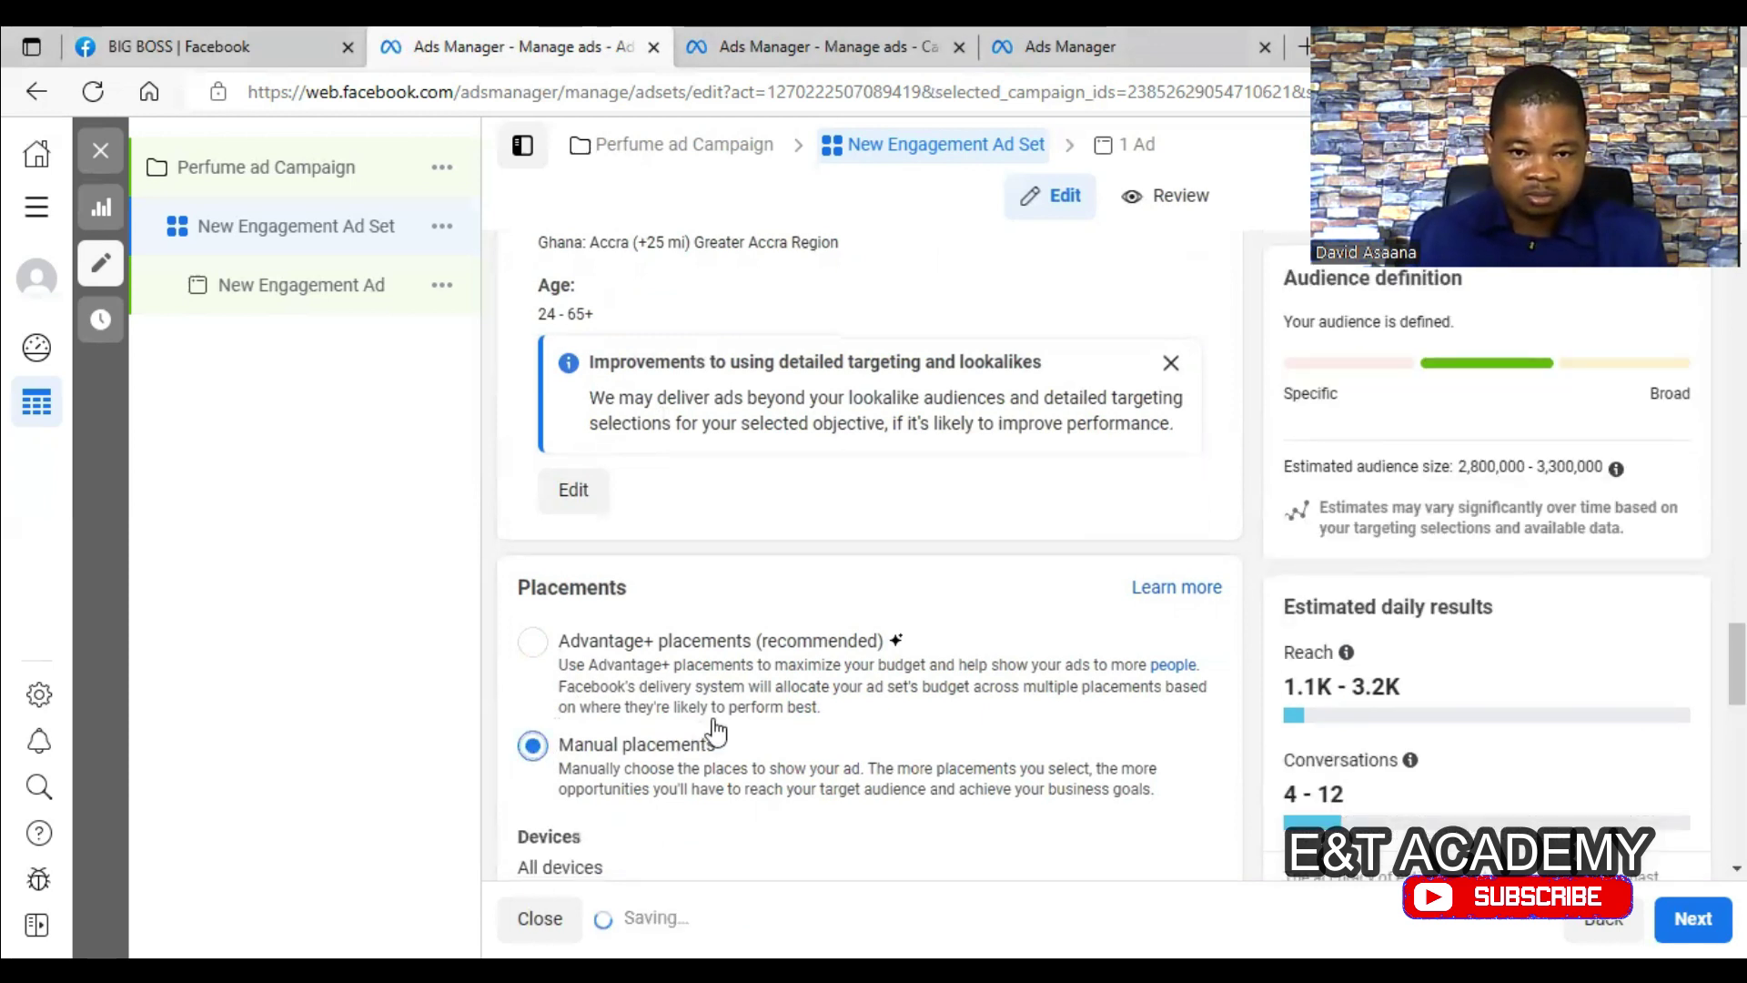
pyautogui.scroll(-2, 728, 637)
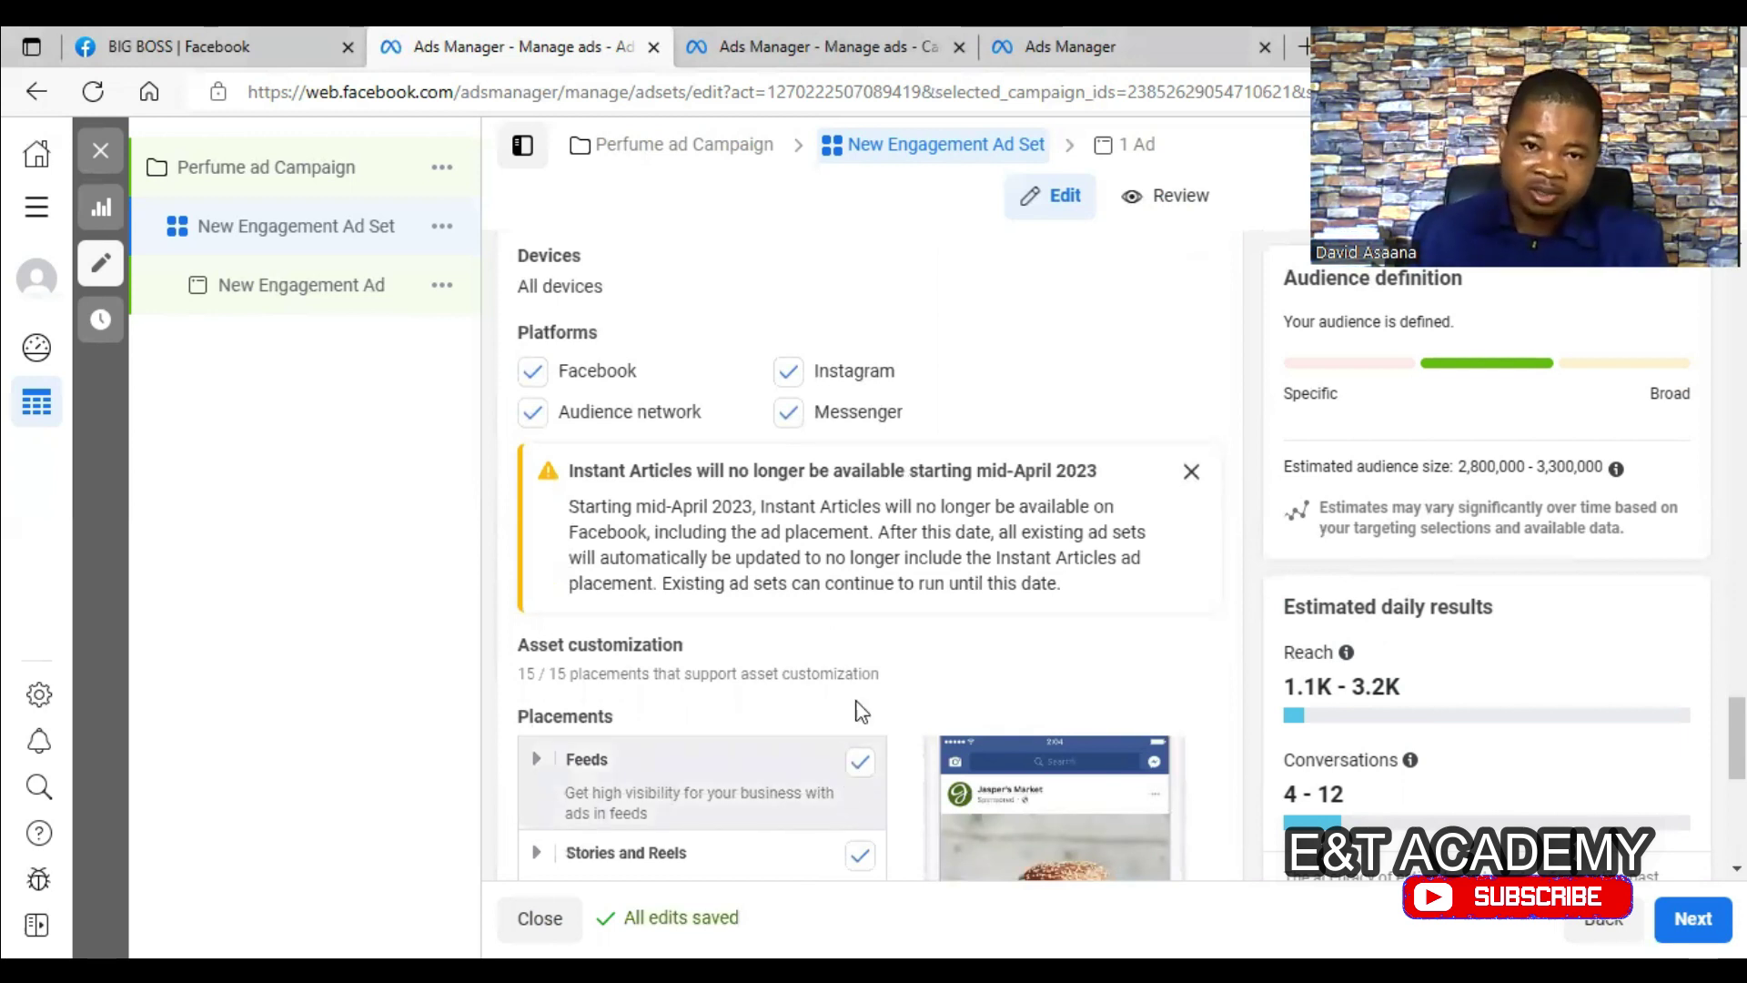
pyautogui.scroll(-1, 850, 601)
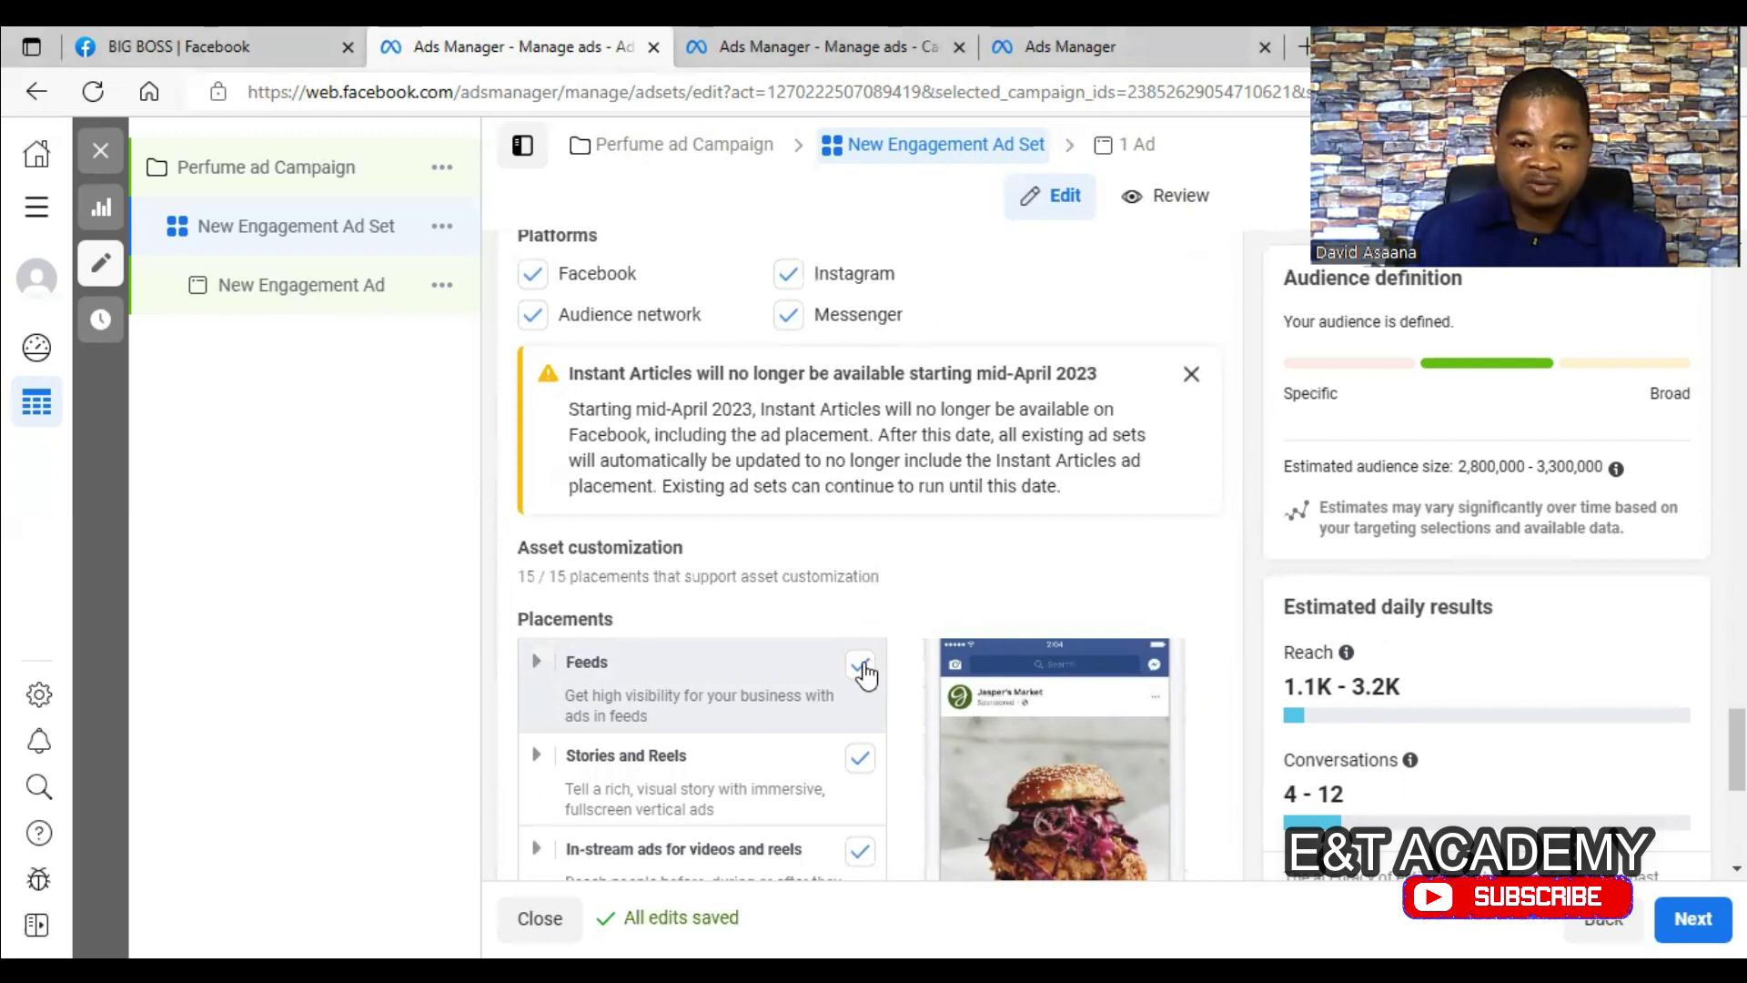
pyautogui.scroll(-2, 894, 566)
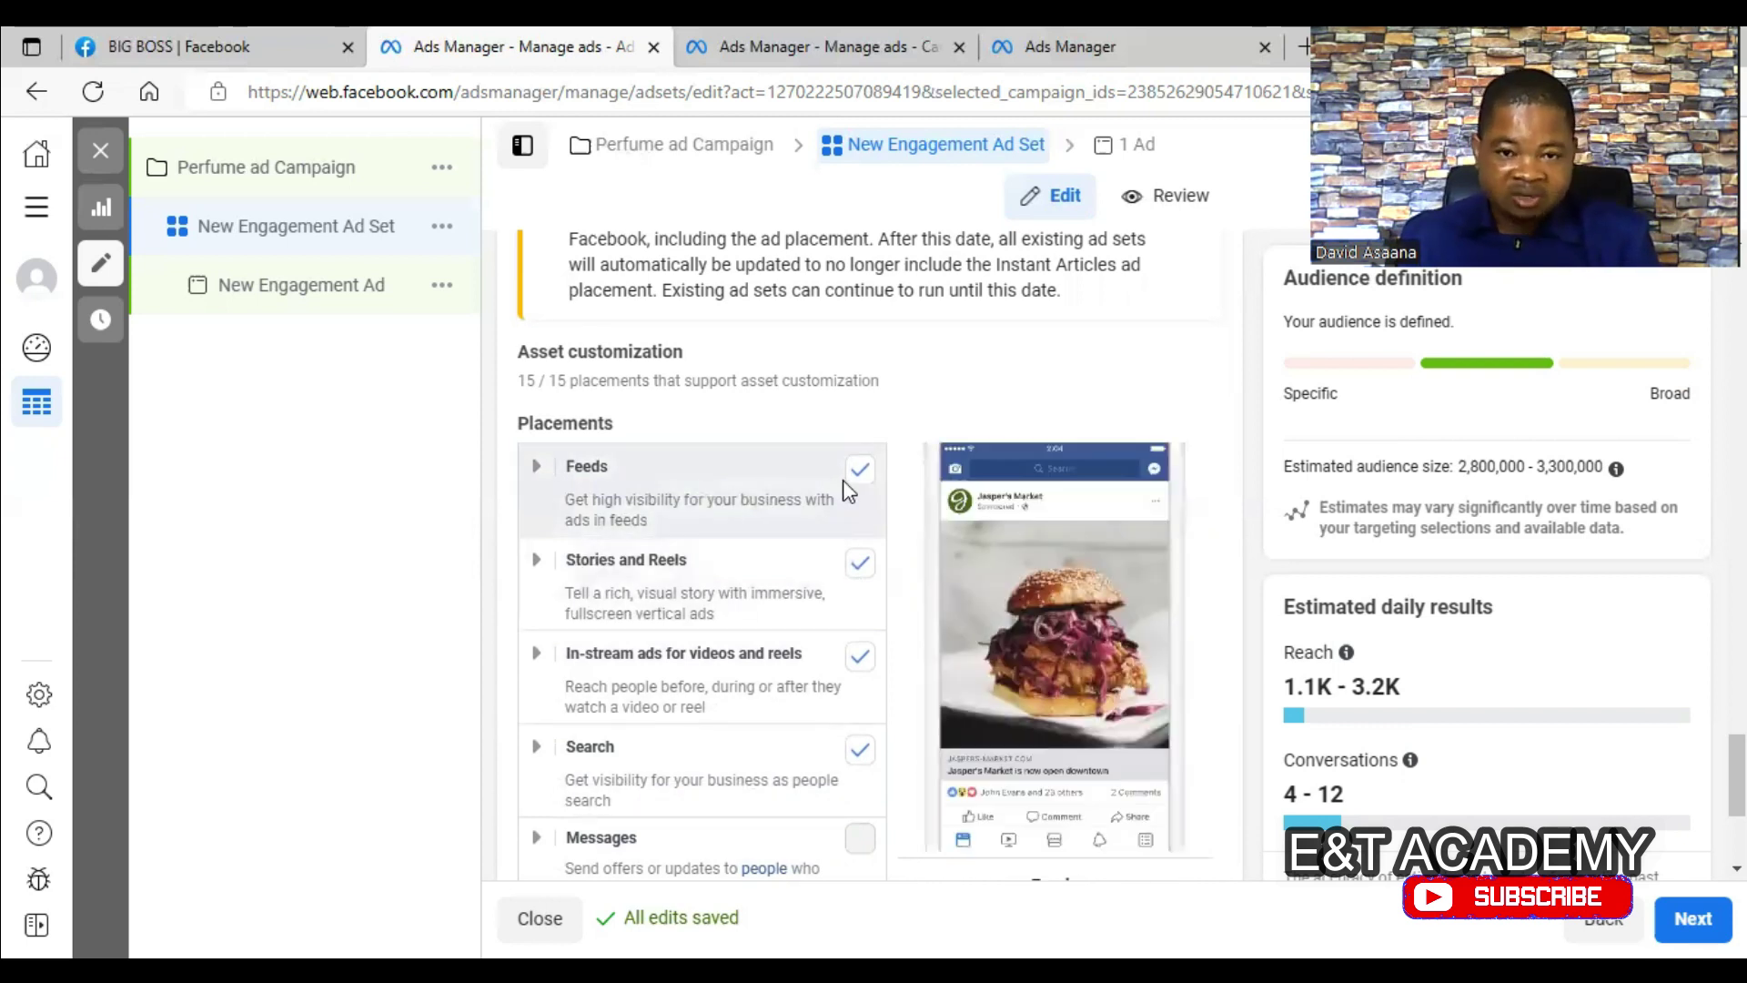
pyautogui.scroll(2, 893, 483)
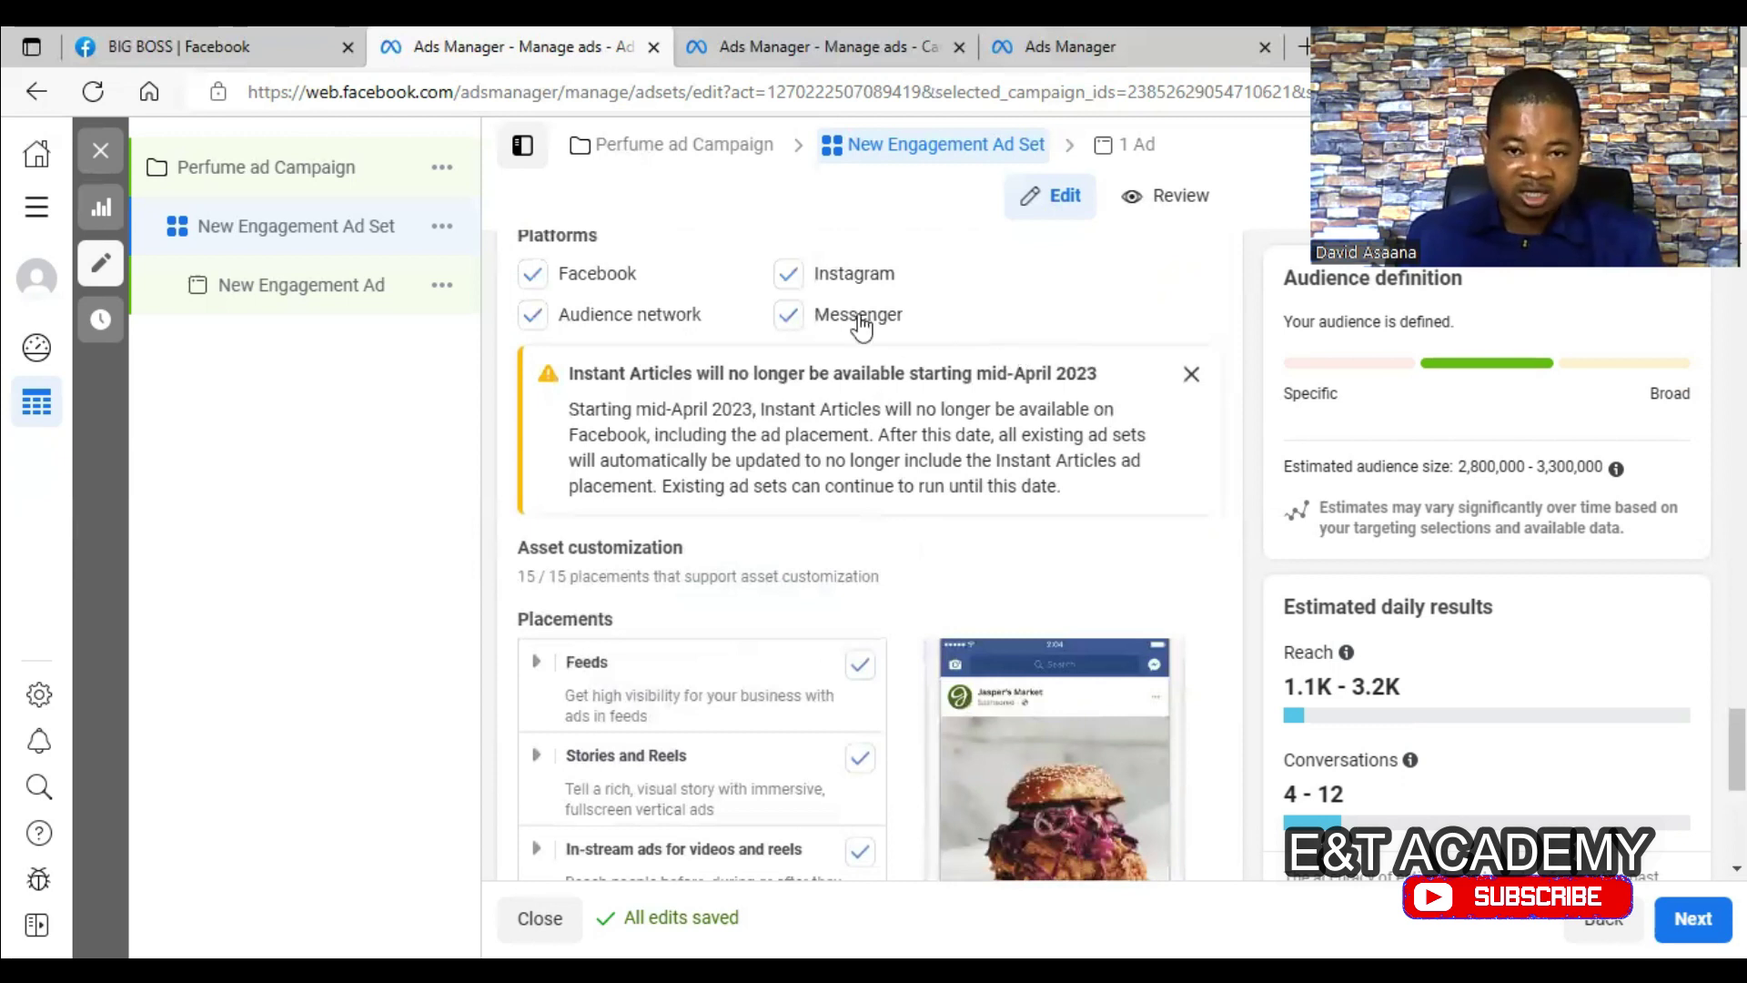
pyautogui.scroll(1, 701, 316)
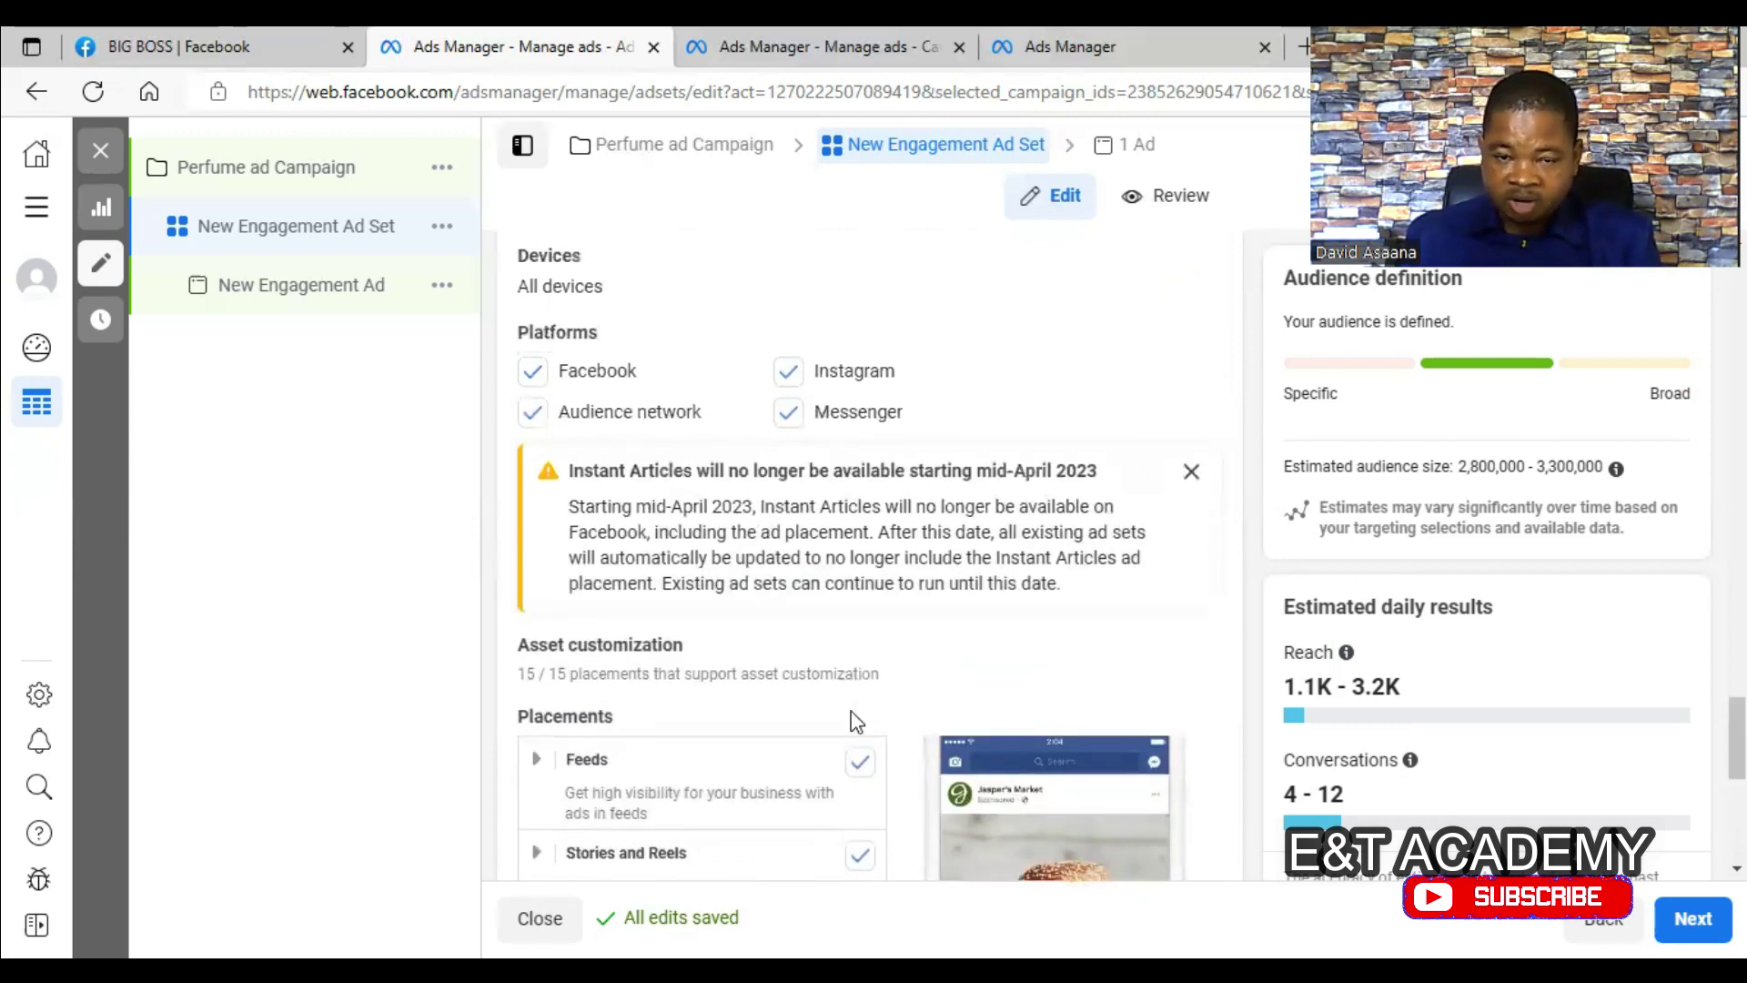
# - Uncheck the Messenger and Audience Network platforms and review the remaining 11 placements
pyautogui.click(788, 414)
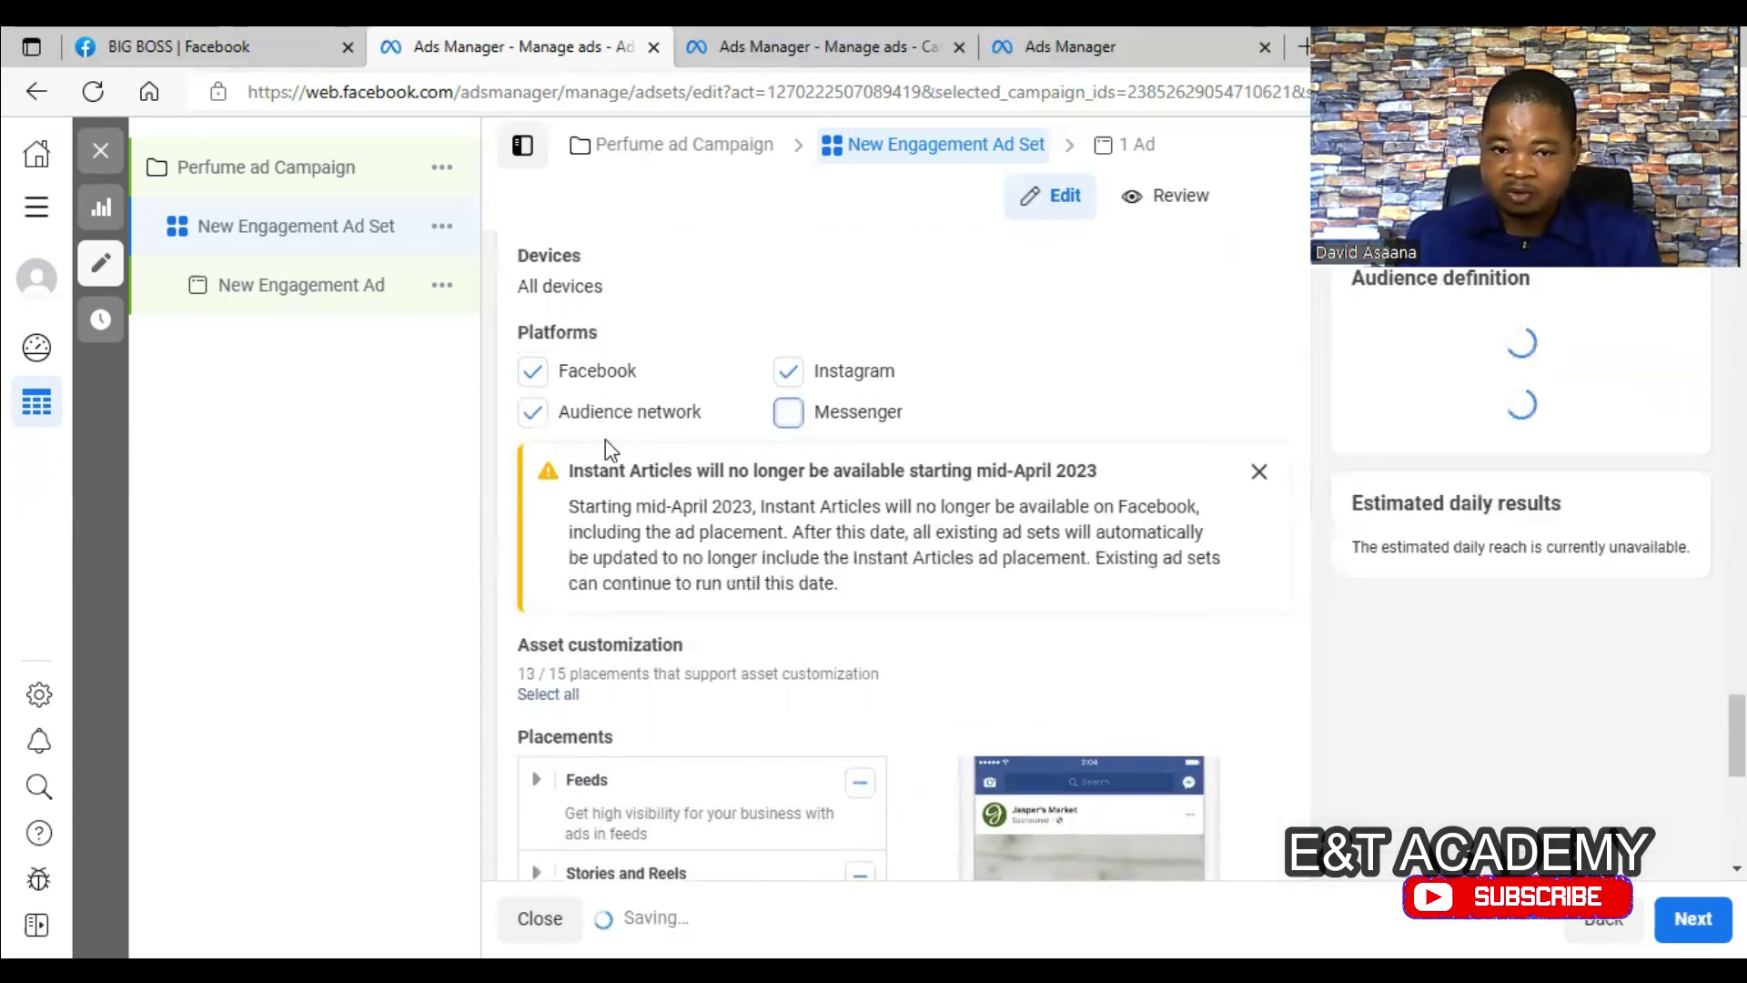
pyautogui.click(533, 414)
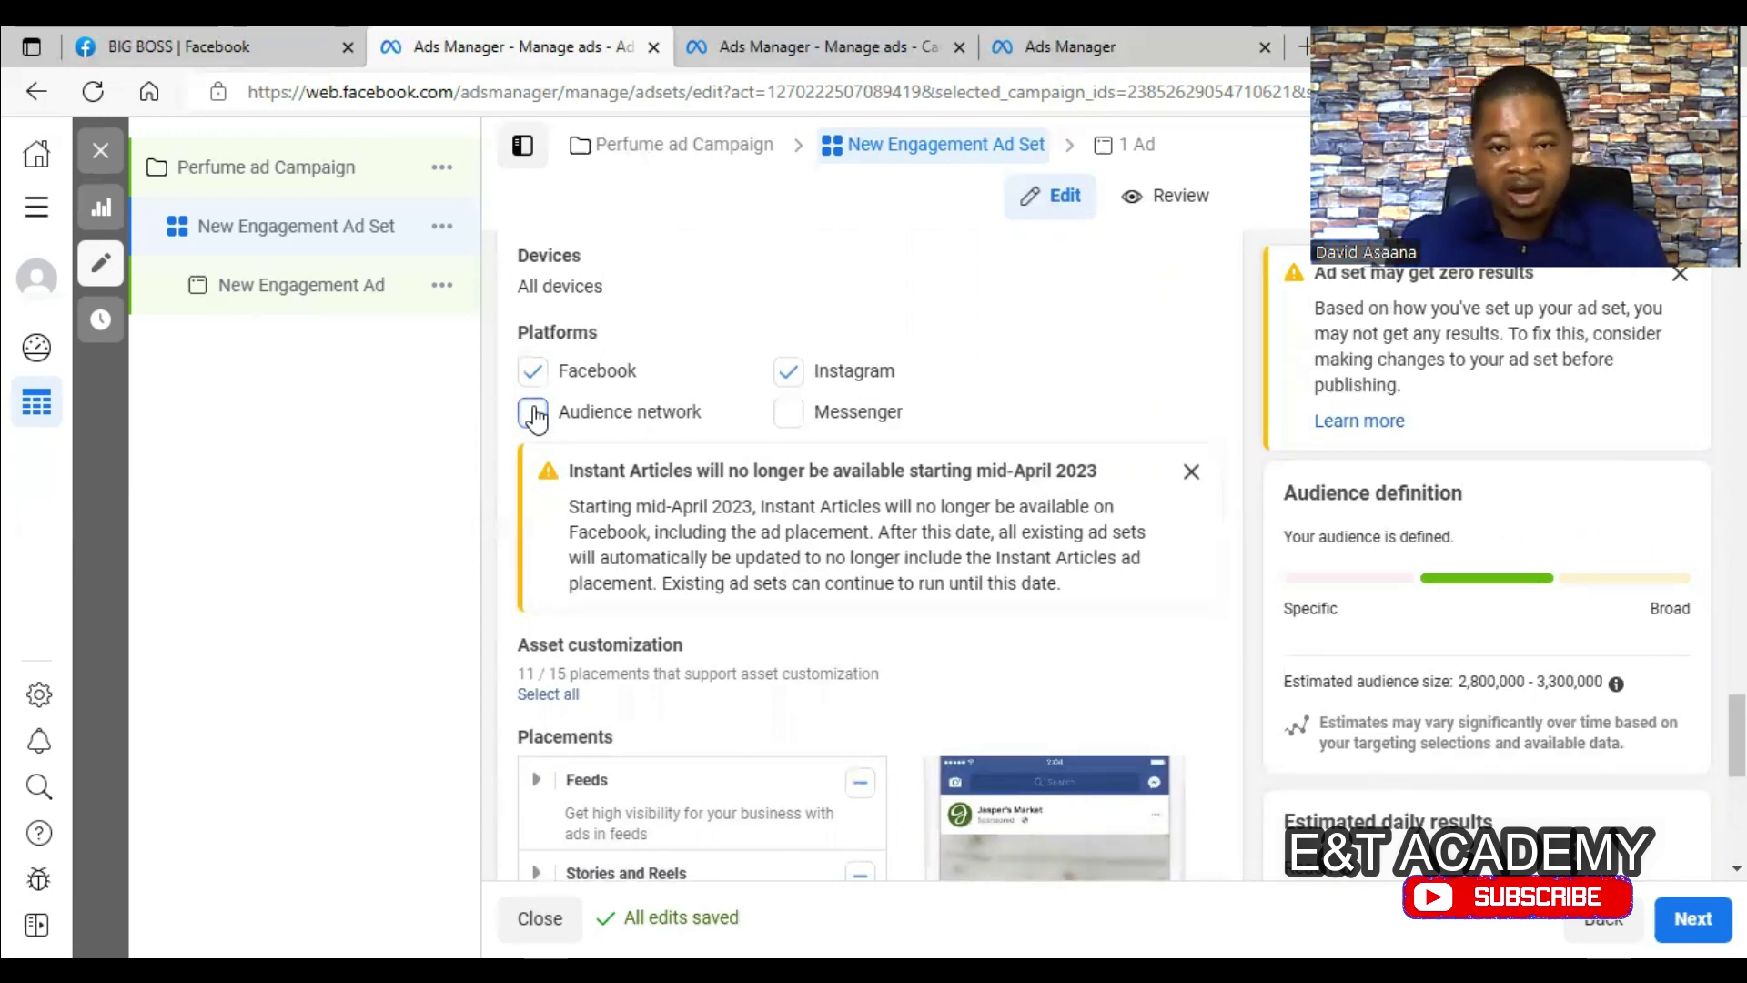
pyautogui.scroll(-2, 819, 638)
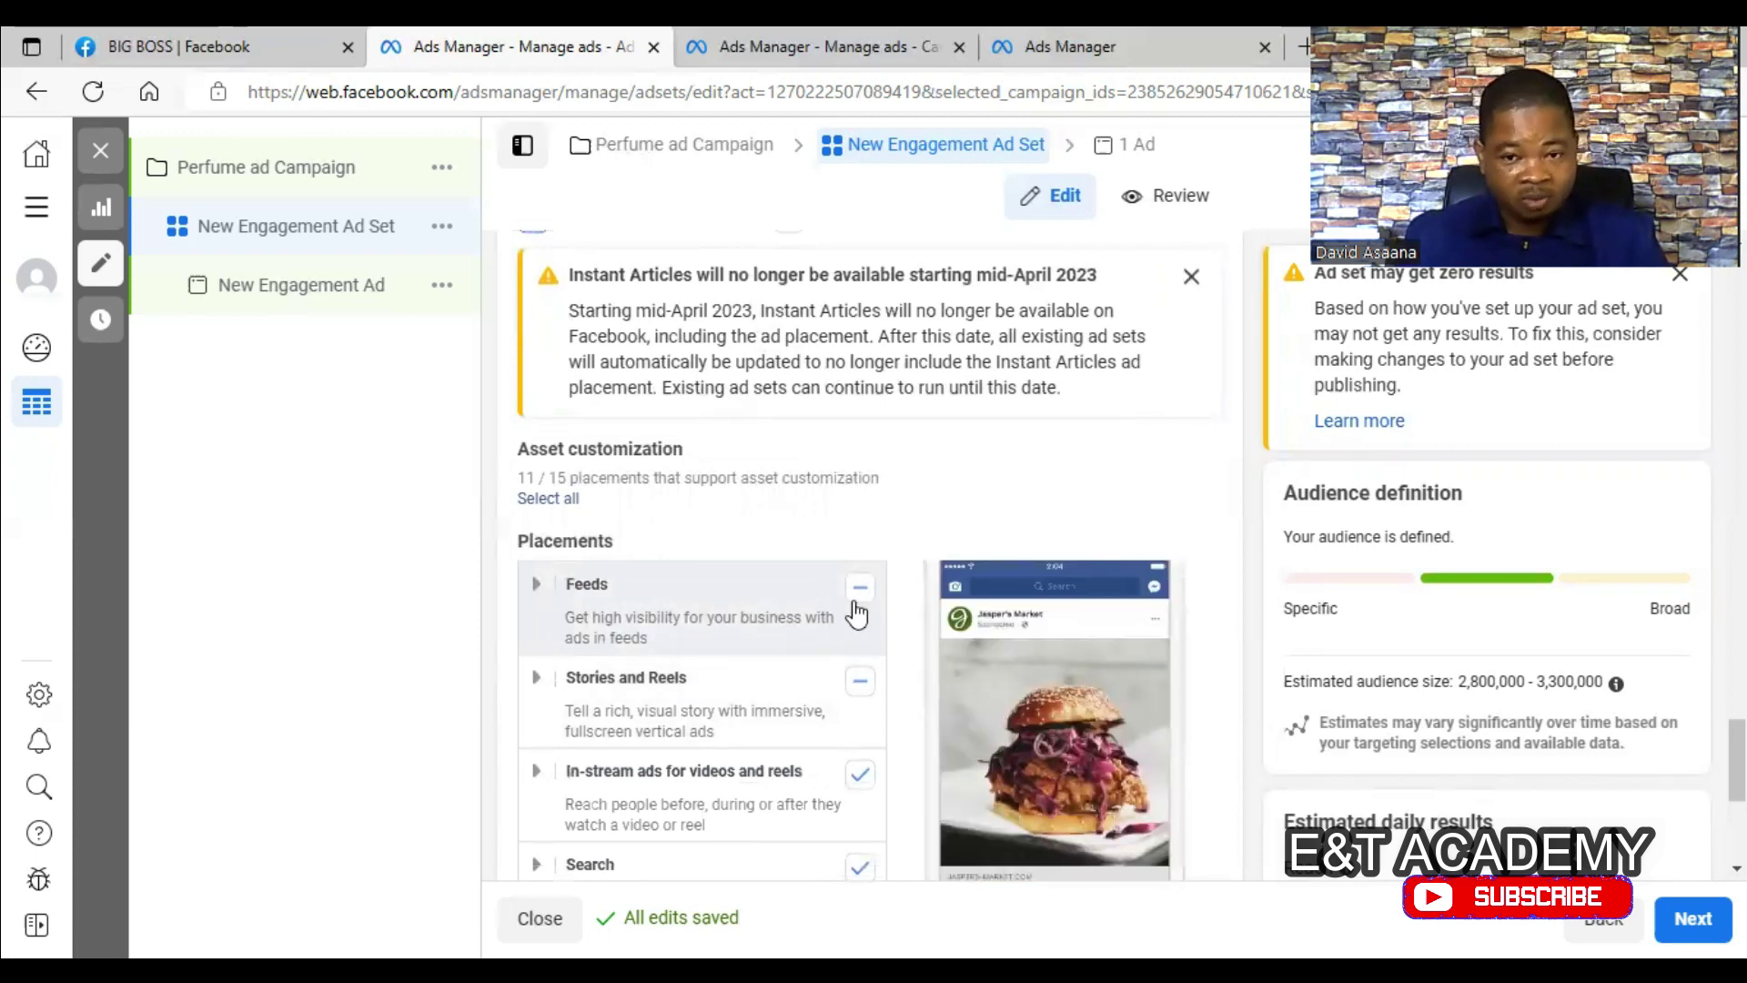
pyautogui.scroll(-2, 872, 651)
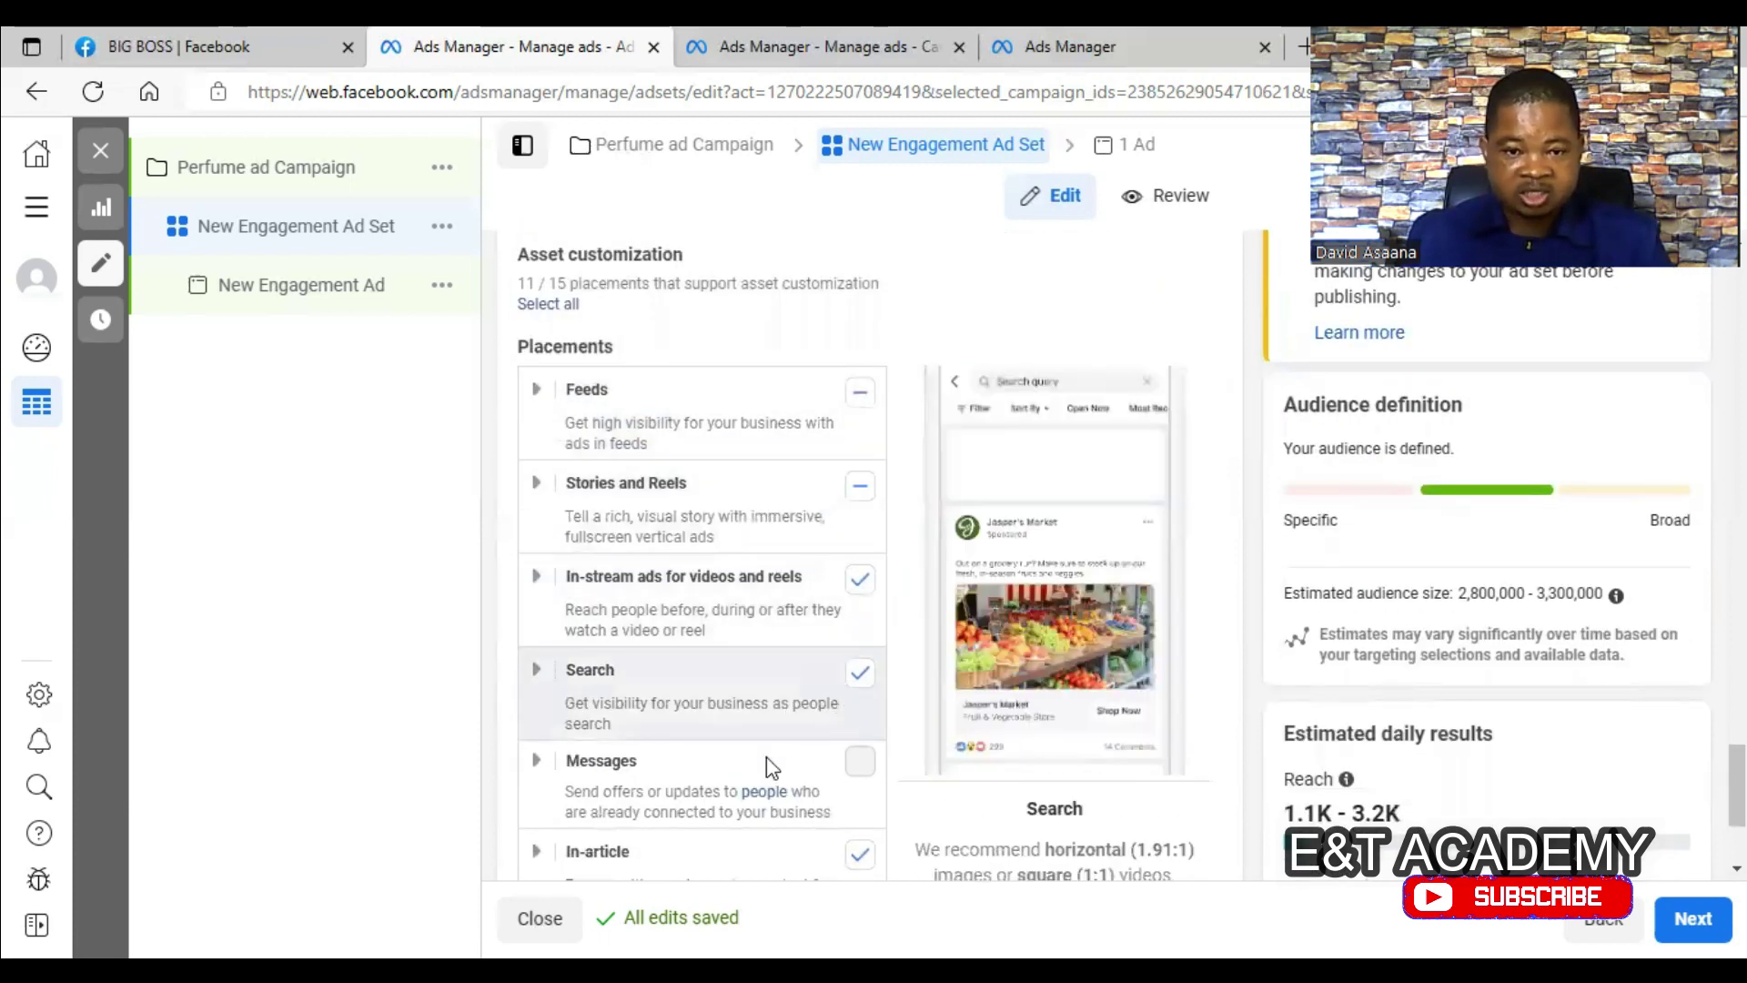
pyautogui.scroll(-1, 819, 719)
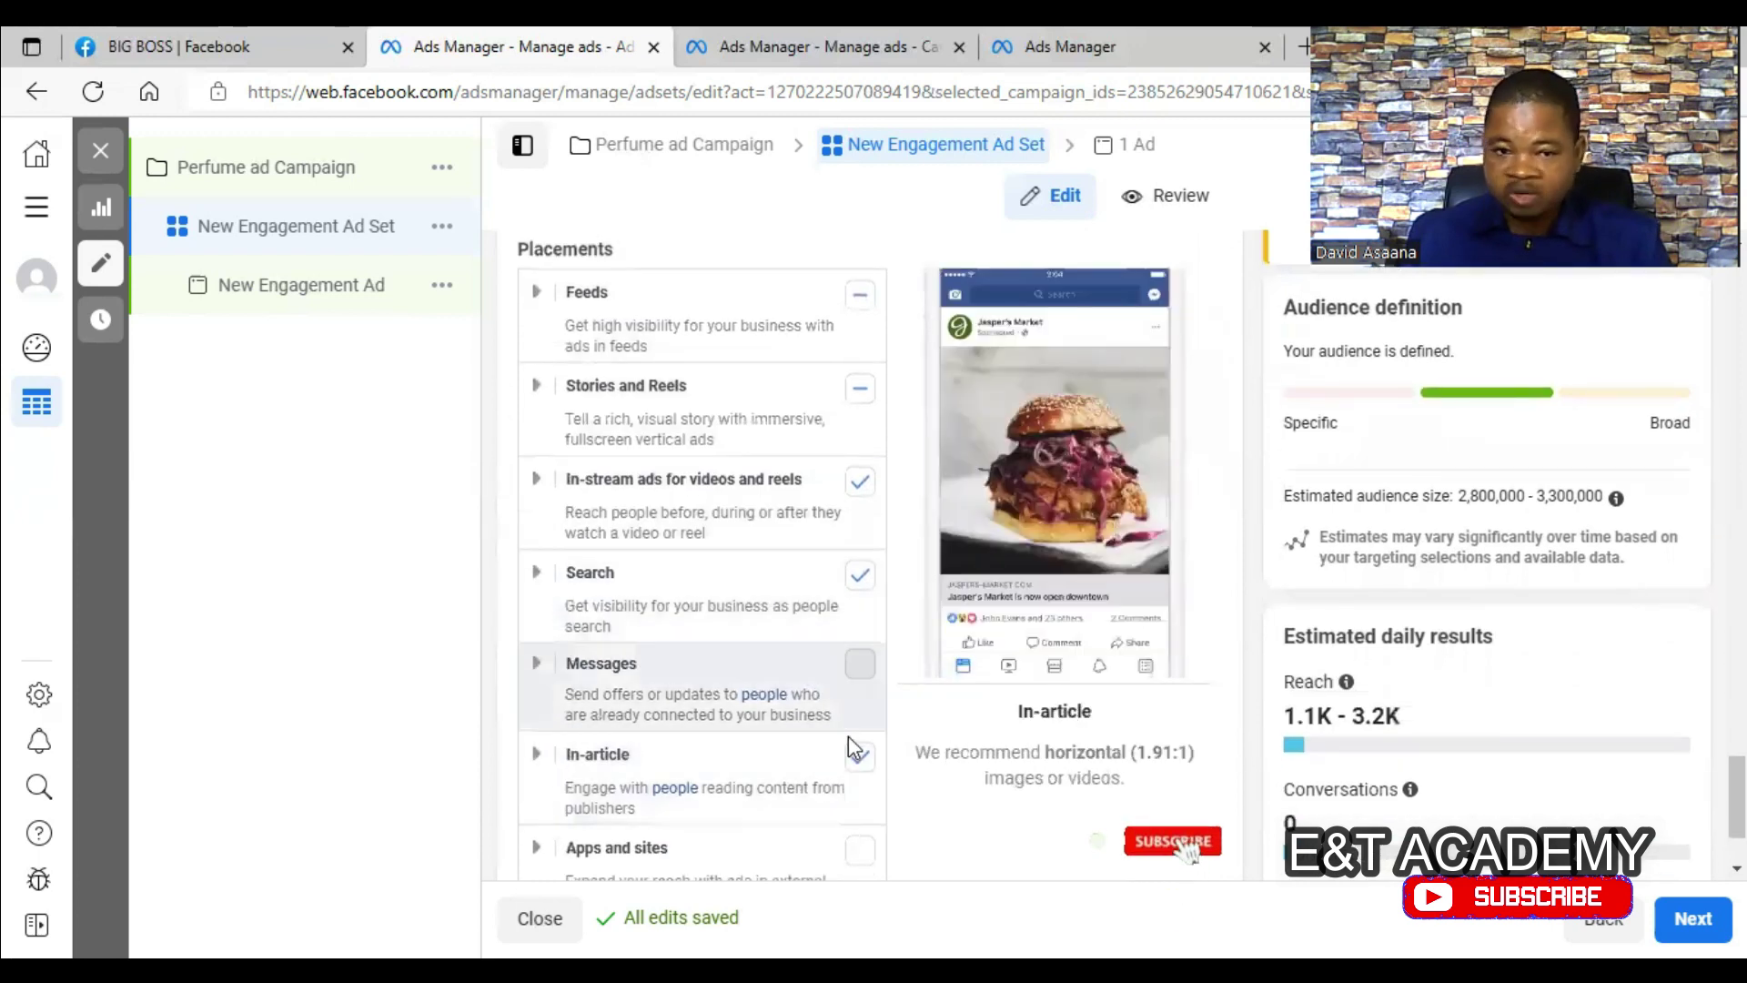
pyautogui.scroll(-2, 848, 736)
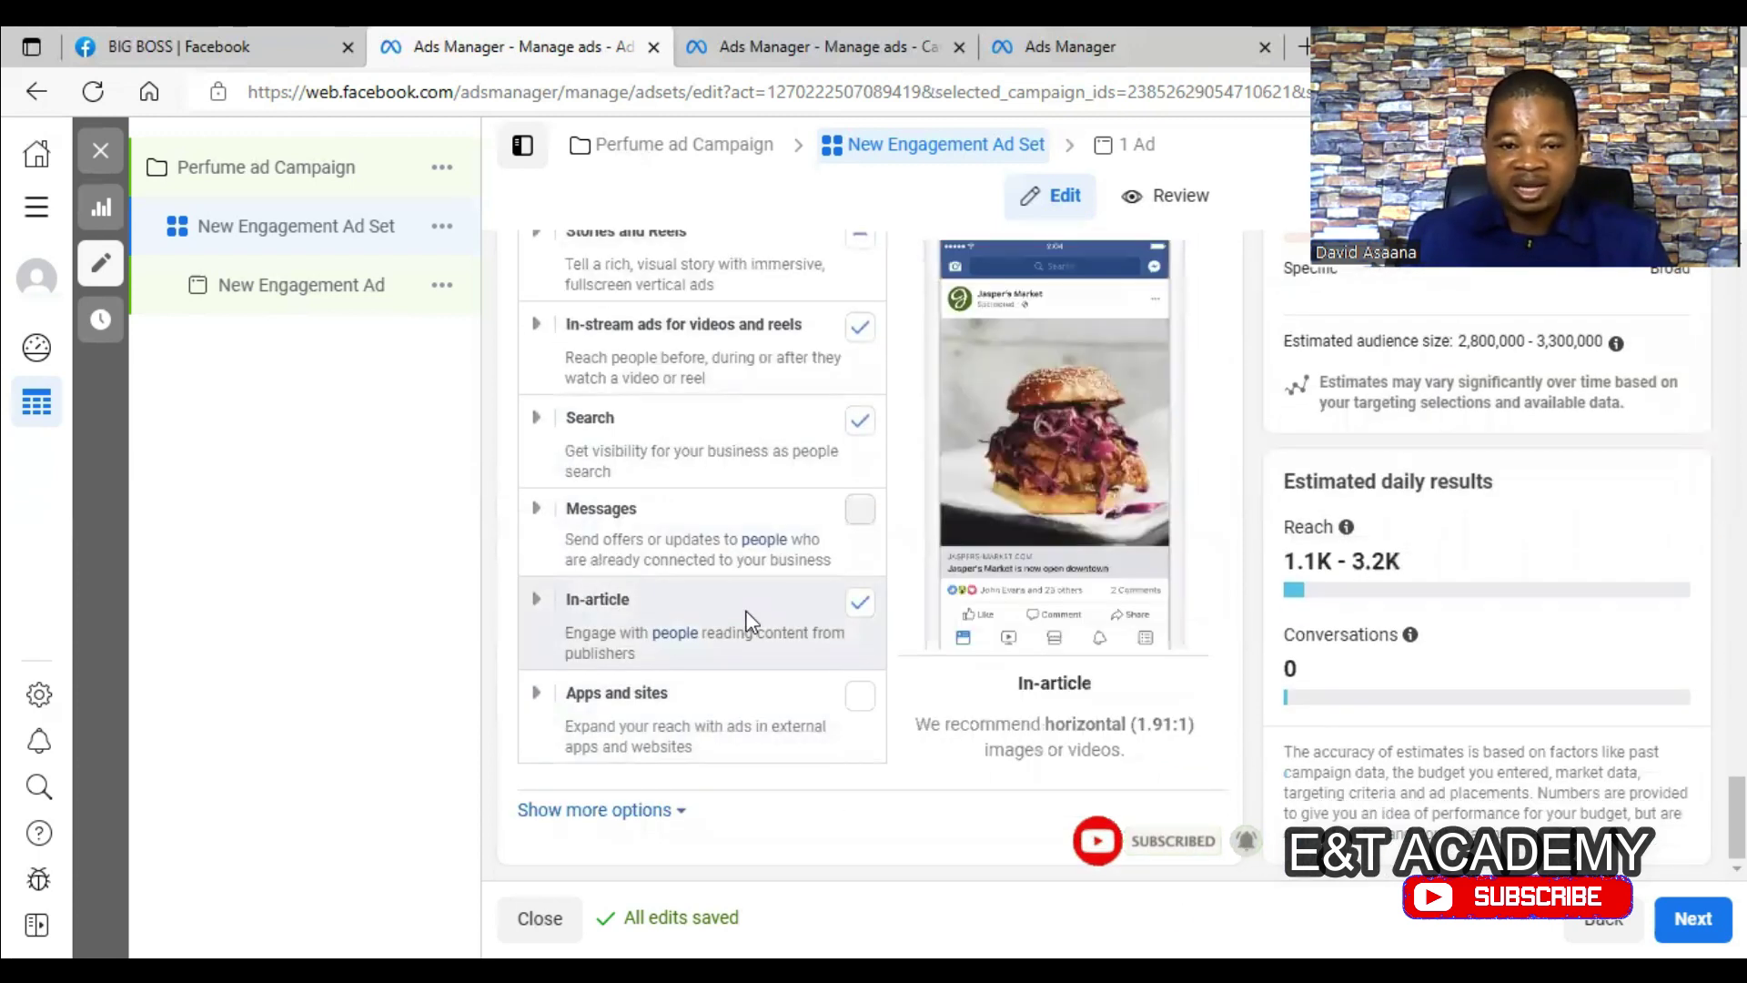
pyautogui.scroll(3, 766, 592)
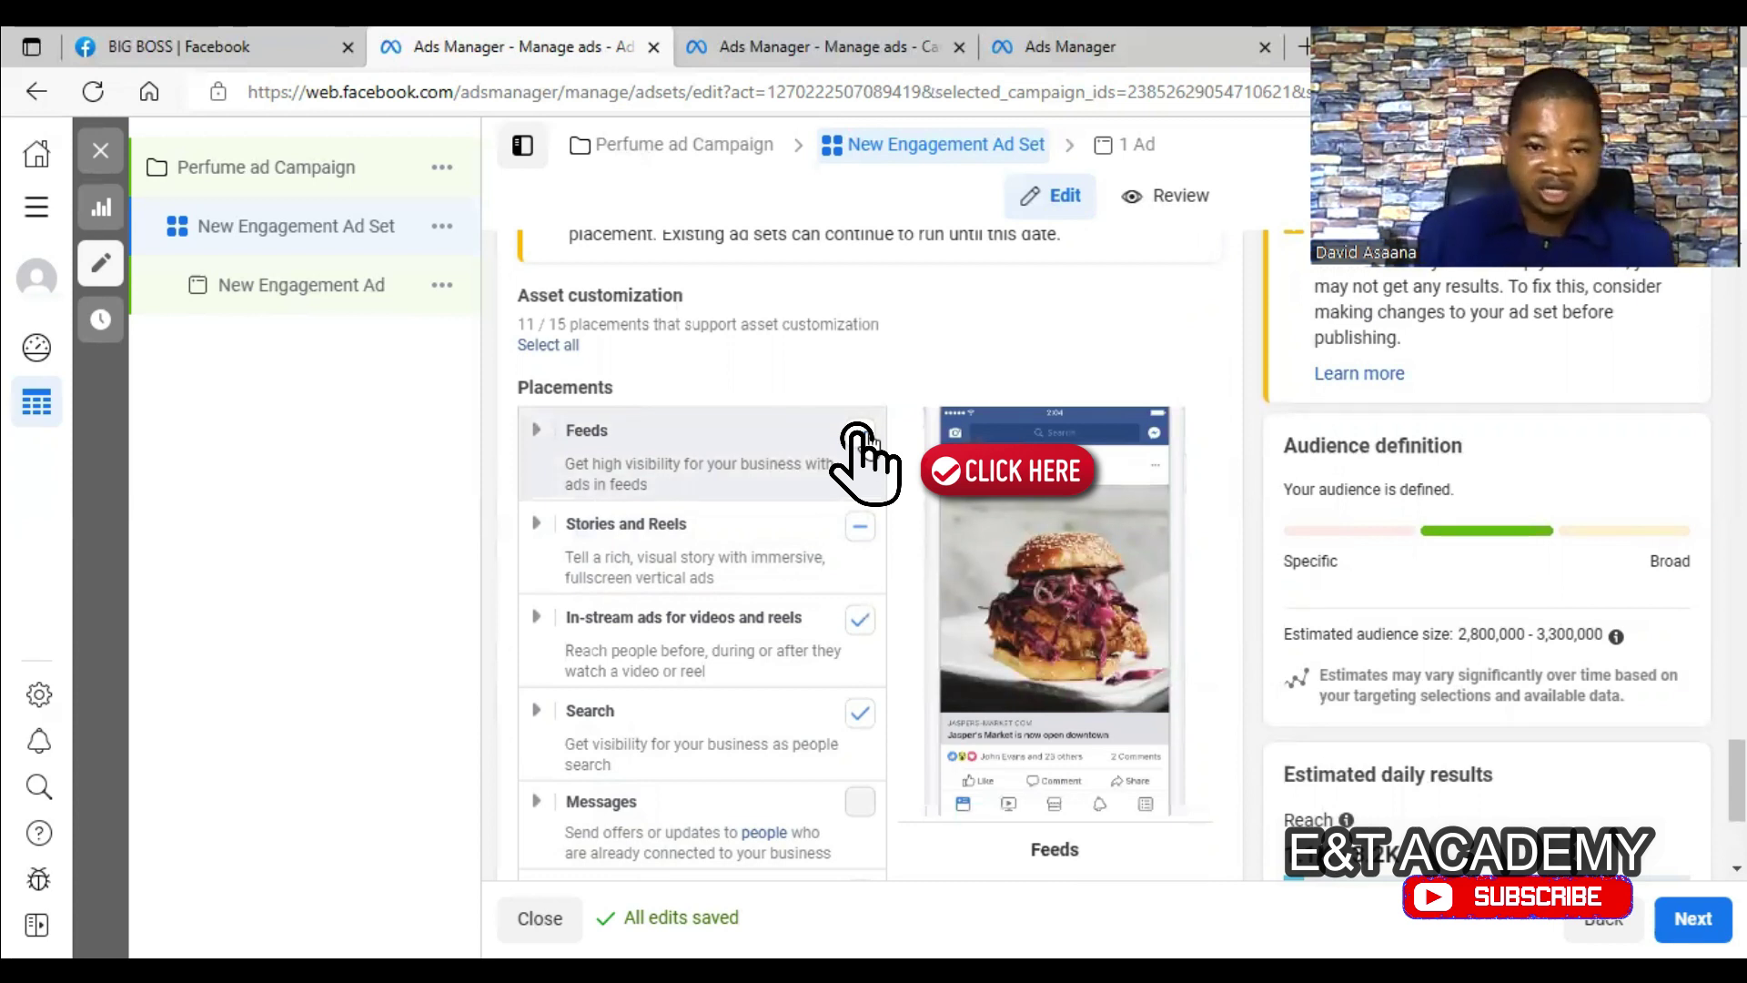
# - Save the New Engagement Ad Set and continue to the ad-level editor
pyautogui.click(861, 434)
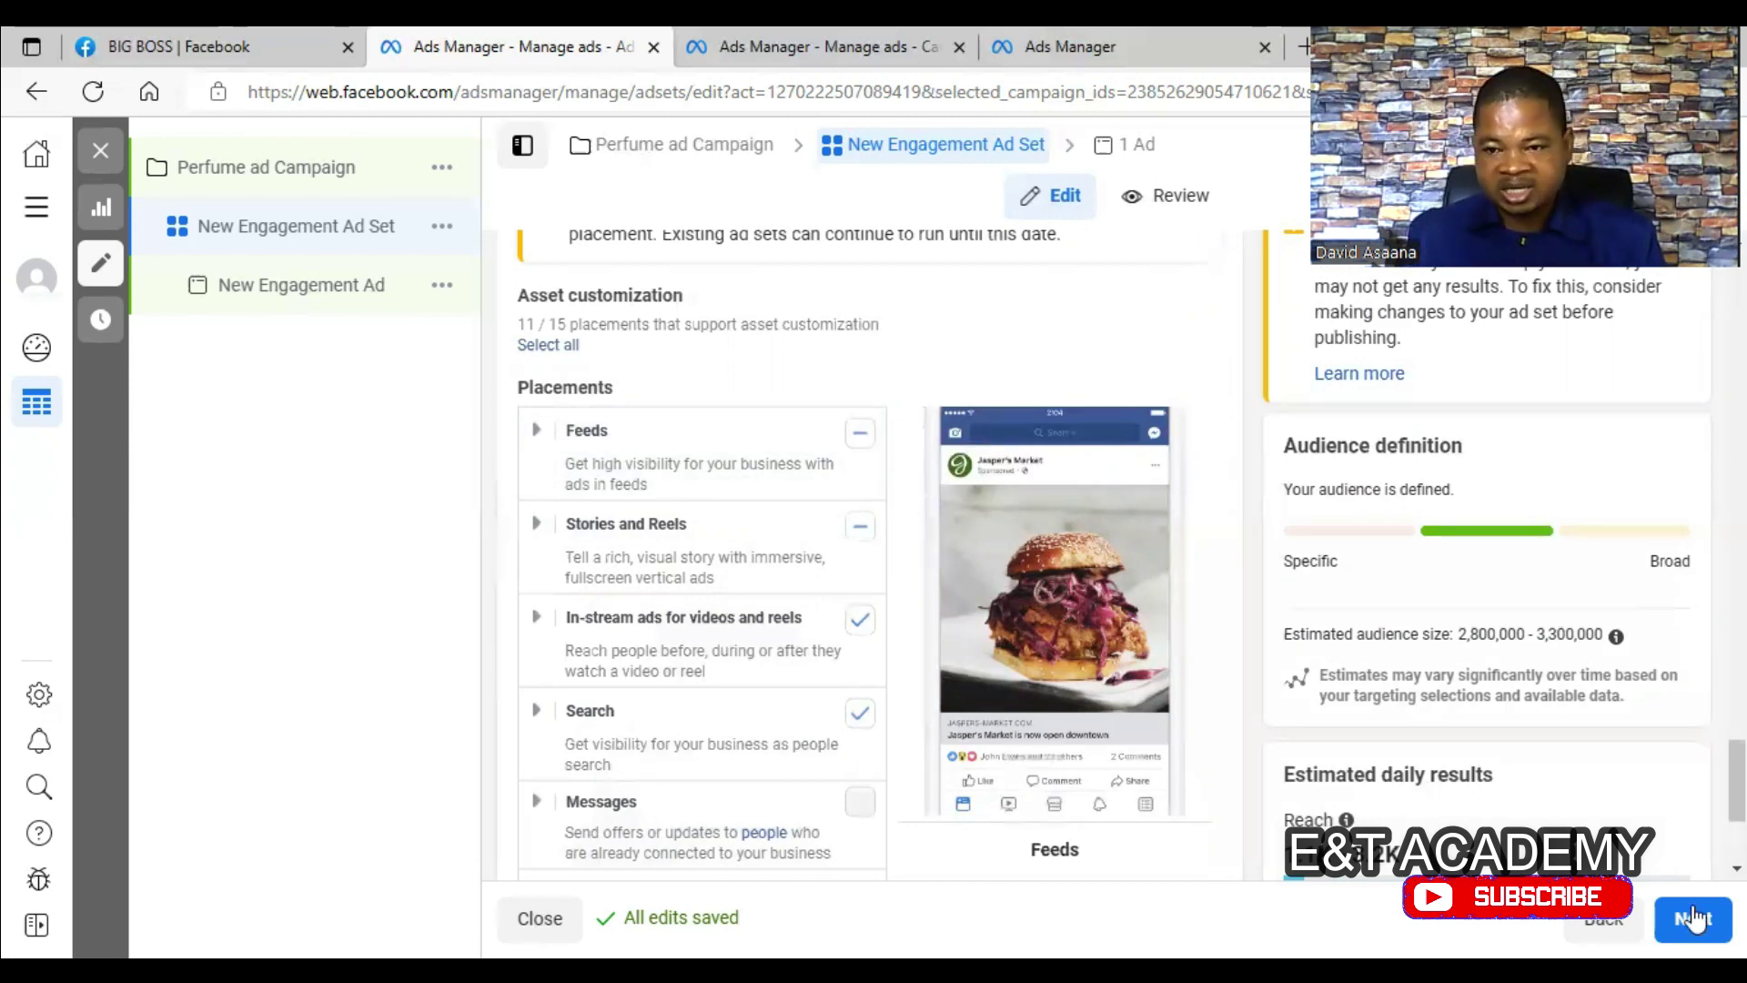